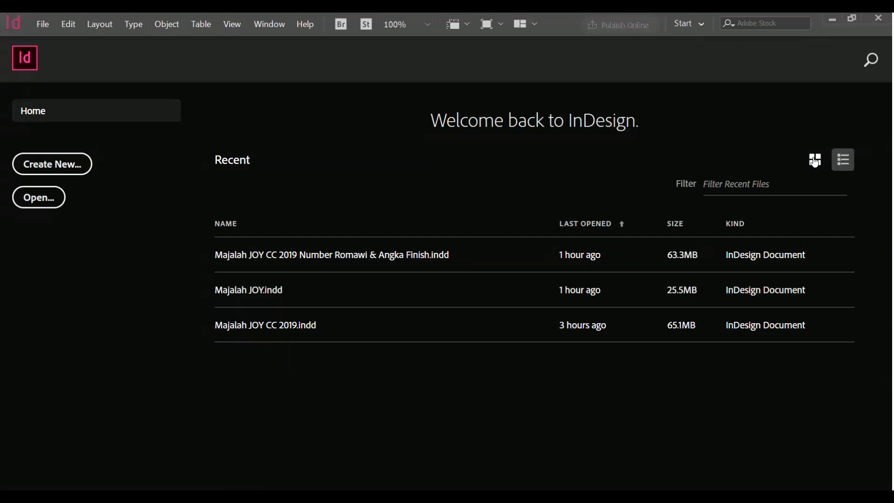
# - Preview the recent files as thumbnails, return them to the list view, and start a new document
pyautogui.click(815, 160)
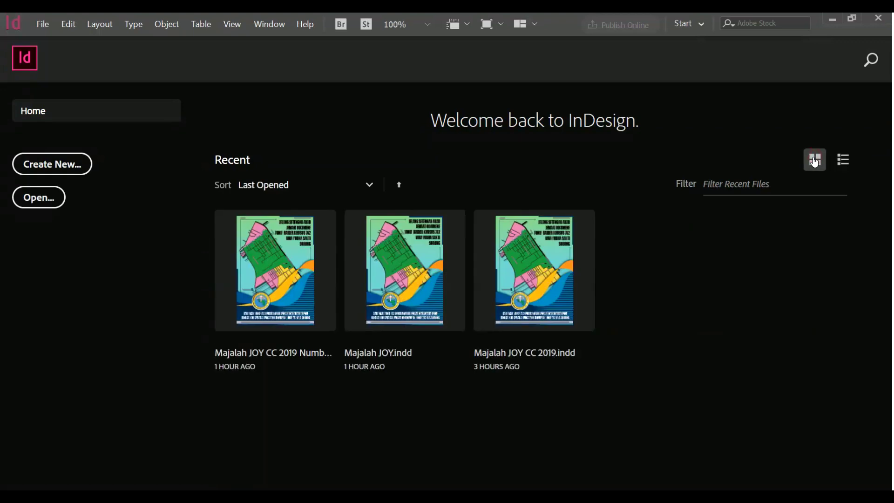
pyautogui.click(845, 159)
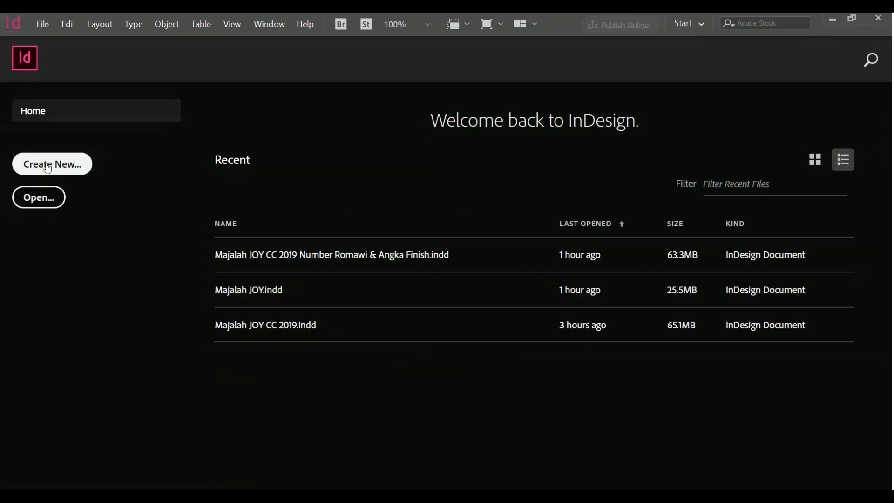
pyautogui.click(71, 165)
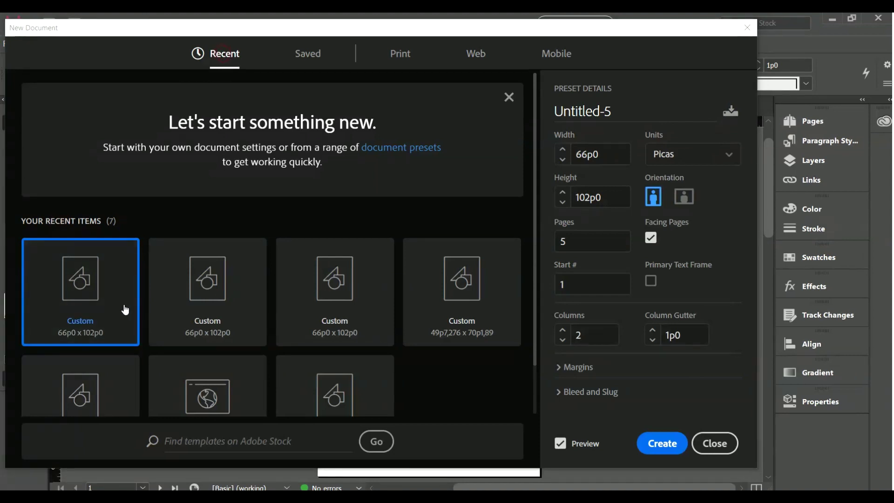
# - Browse the recent, saved, print, web and mobile document presets
pyautogui.scroll(-2, 126, 308)
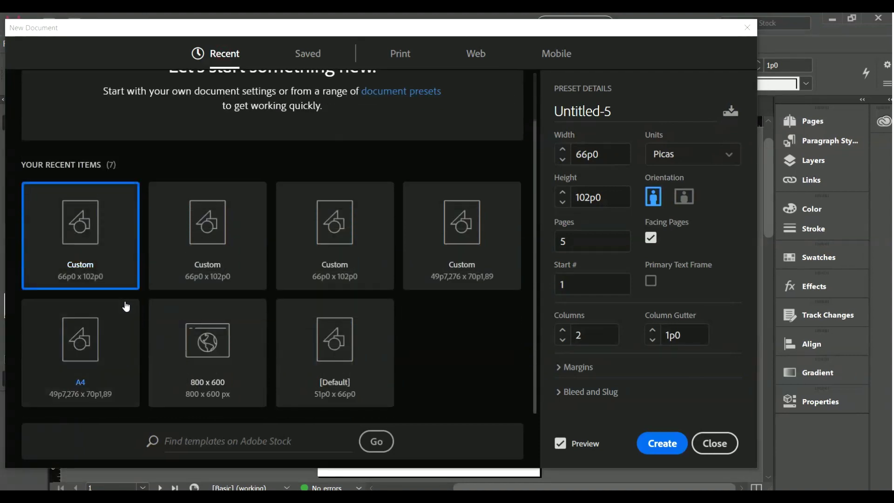
pyautogui.scroll(2, 125, 304)
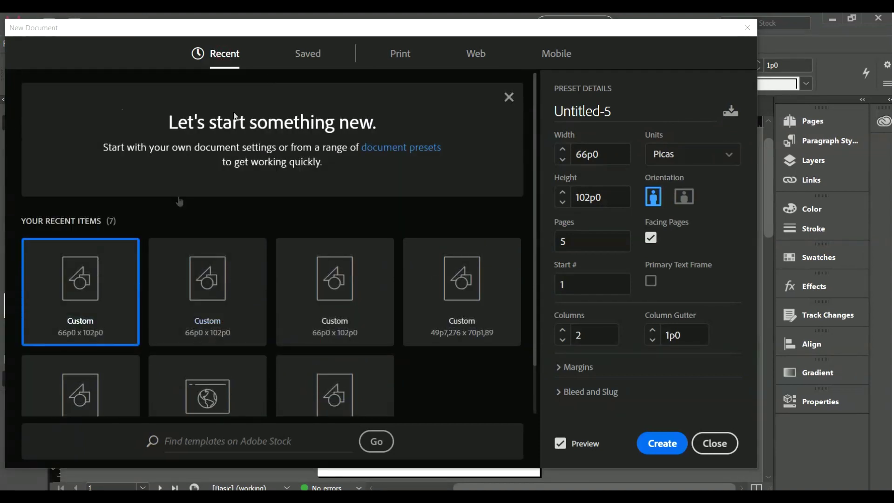
pyautogui.click(306, 52)
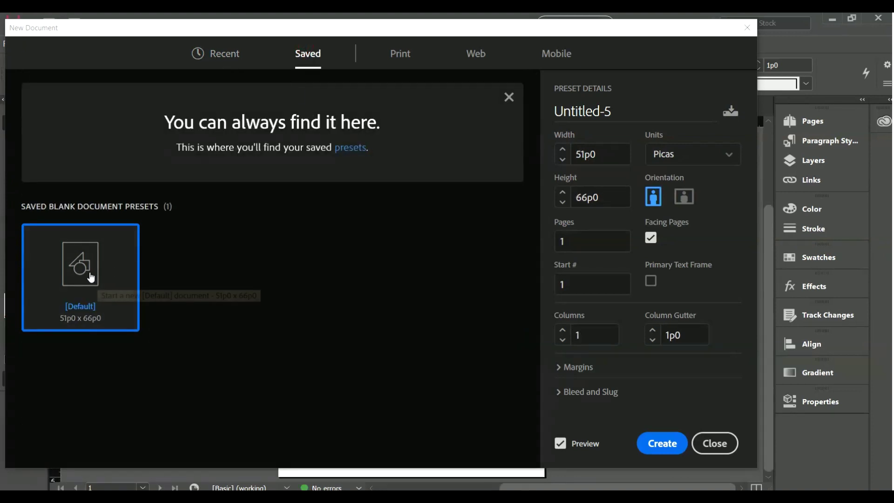
pyautogui.click(406, 58)
pyautogui.click(482, 55)
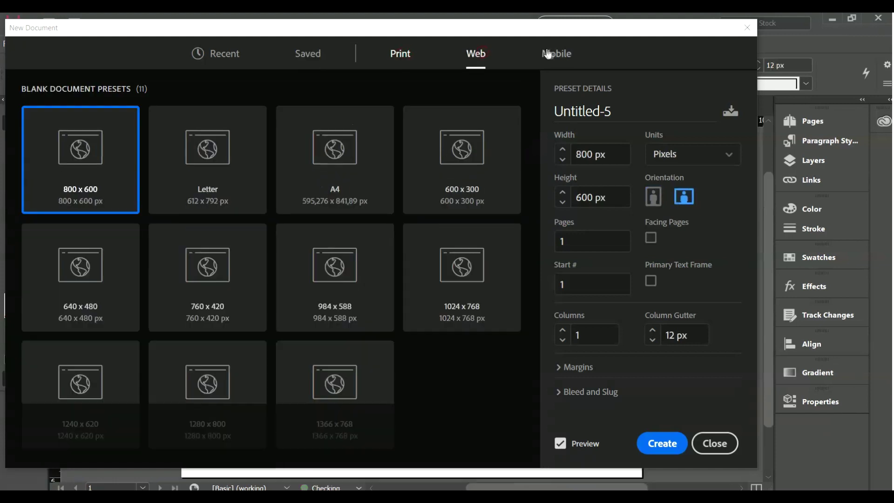
pyautogui.click(518, 56)
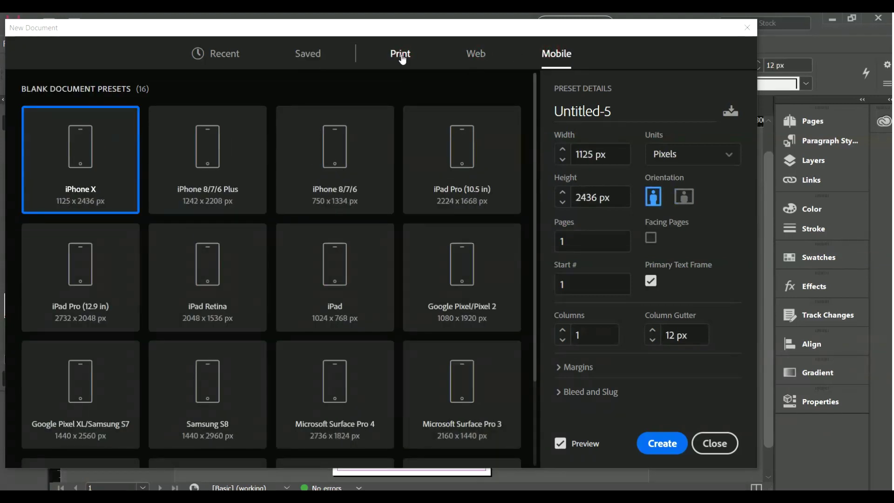
# - Choose the Tabloid print preset for the new document and set its units to millimeters
pyautogui.click(402, 58)
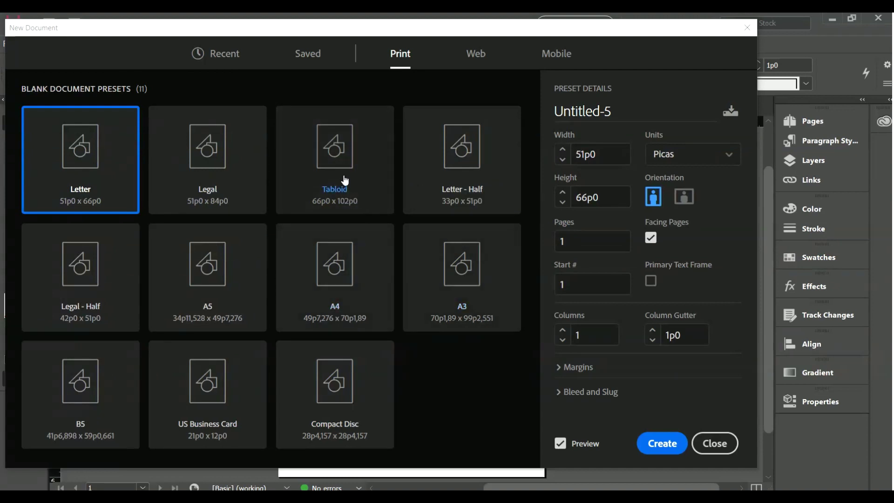
pyautogui.click(340, 159)
pyautogui.moveTo(609, 156); pyautogui.dragTo(577, 155)
pyautogui.moveTo(609, 194); pyautogui.dragTo(575, 197)
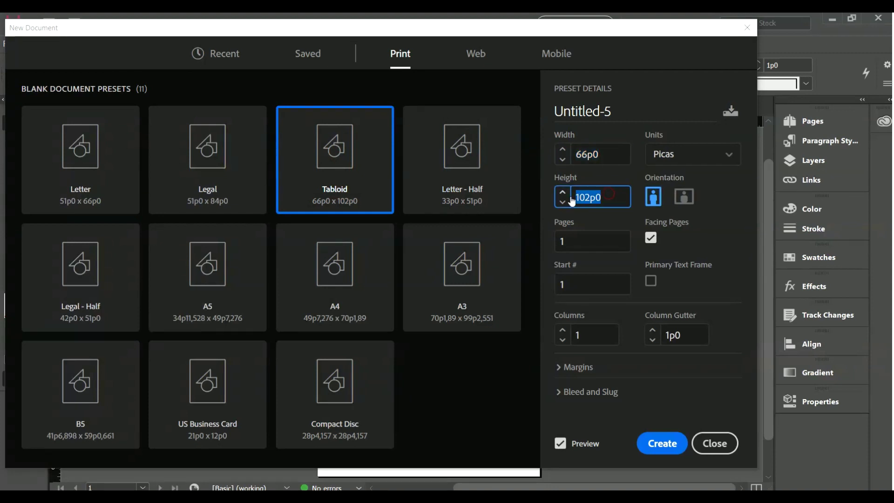
pyautogui.click(694, 158)
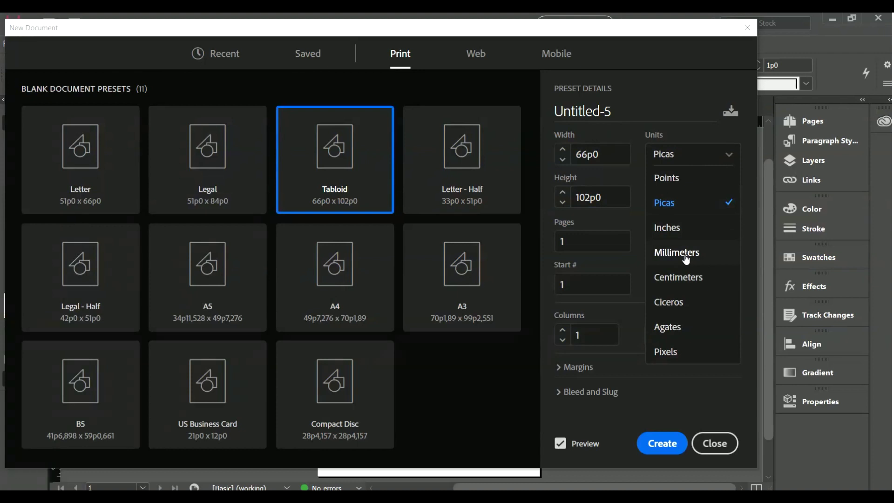
pyautogui.click(686, 254)
# - Set the new document to 5 pages and 2 columns
pyautogui.click(597, 246)
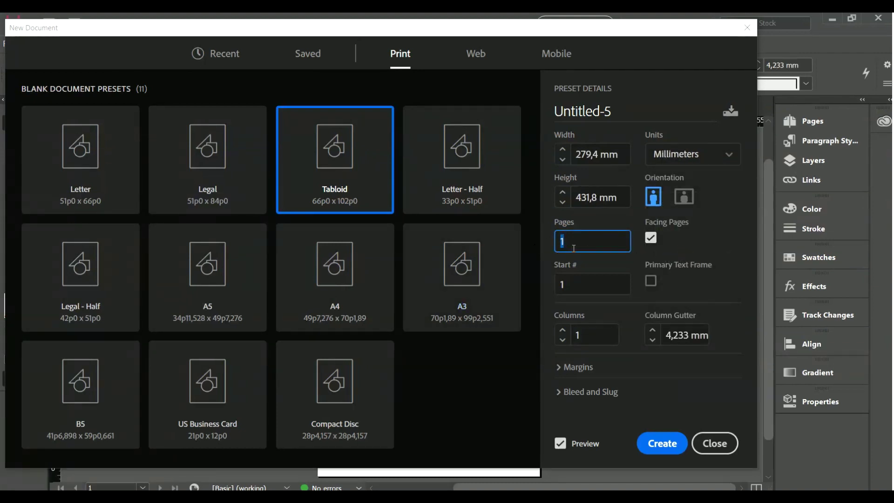
pyautogui.write('5')
pyautogui.click(598, 335)
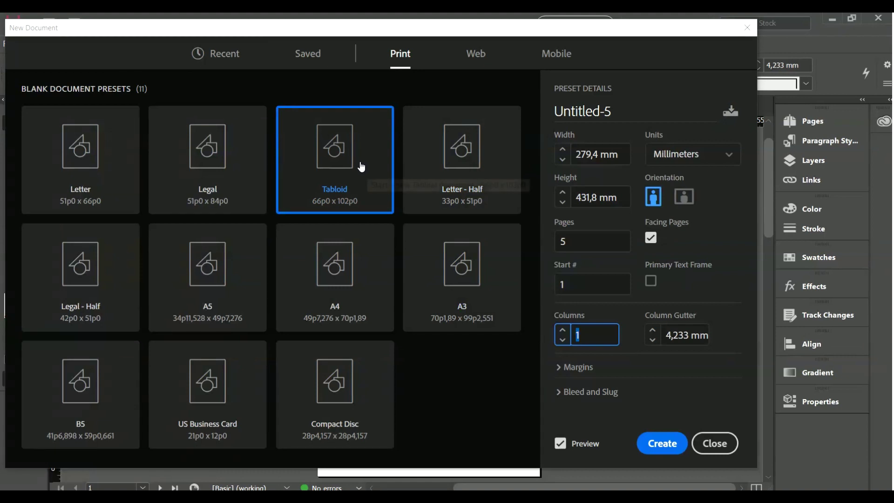
pyautogui.write('2')
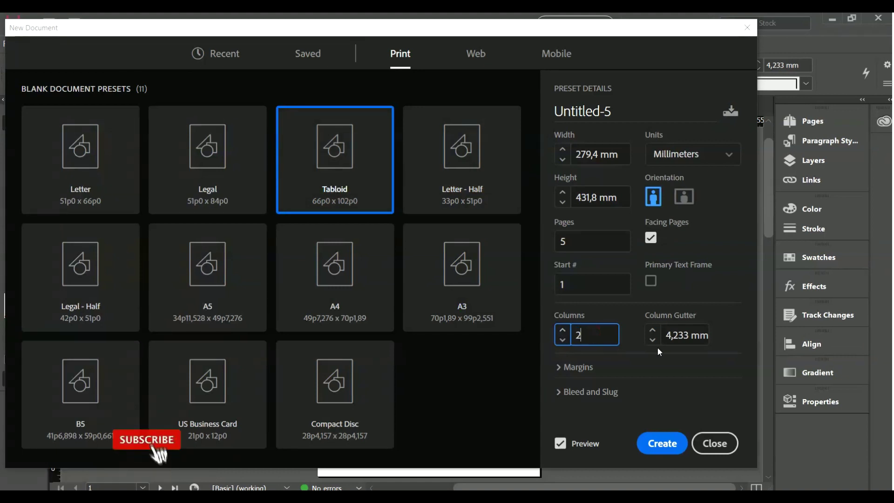
pyautogui.moveTo(667, 335); pyautogui.dragTo(709, 336)
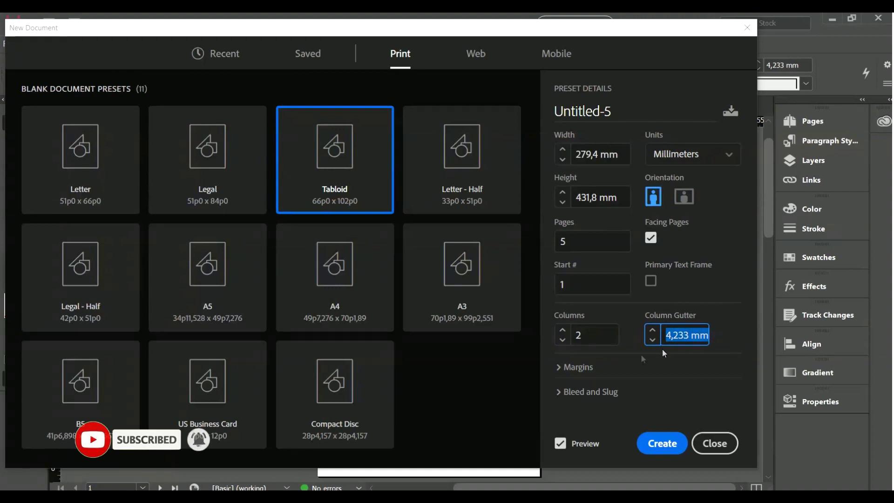
# - Expand the margin settings, move the dialog off the page preview, and review the four margin values
pyautogui.click(557, 368)
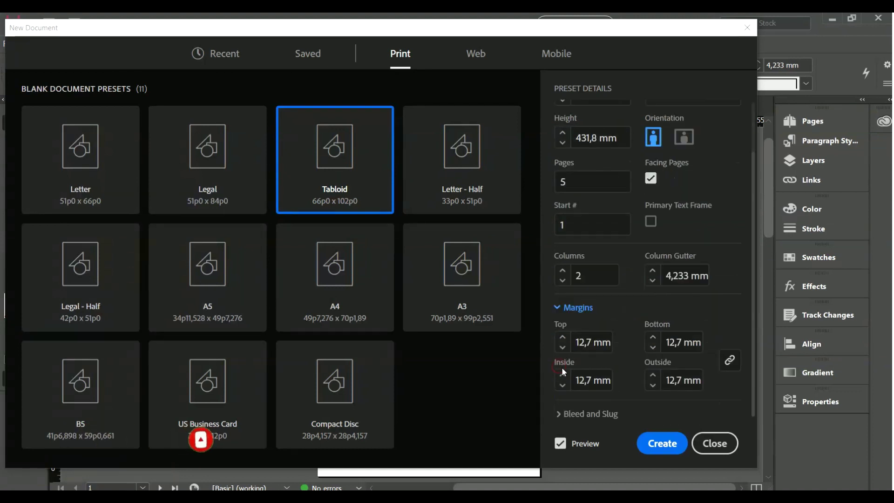
pyautogui.moveTo(647, 37); pyautogui.dragTo(190, 41)
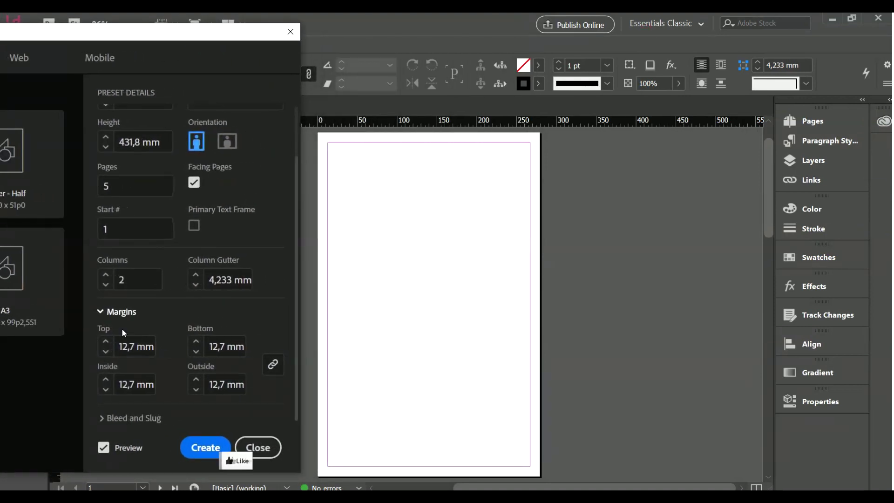
pyautogui.moveTo(119, 349); pyautogui.dragTo(156, 349)
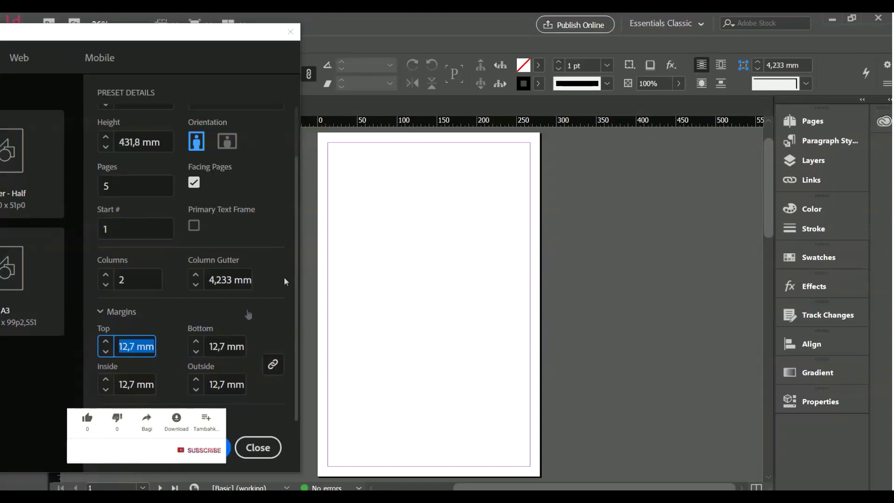
pyautogui.moveTo(211, 347); pyautogui.dragTo(245, 348)
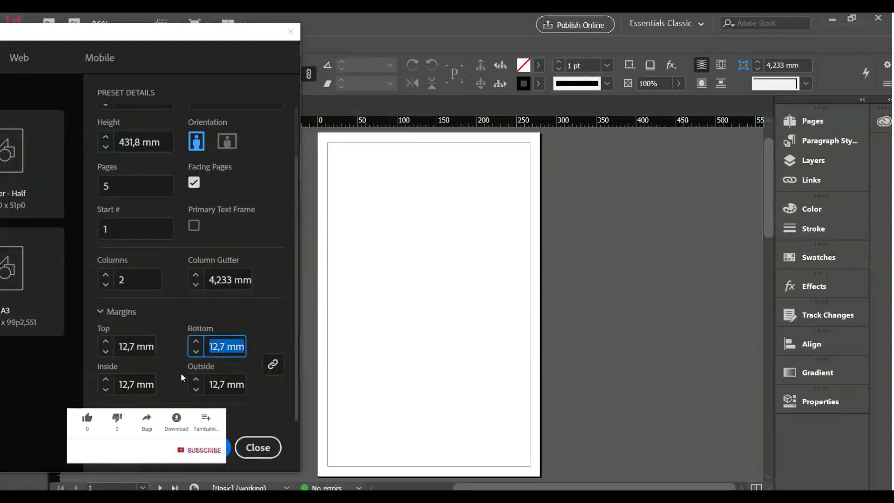
pyautogui.moveTo(119, 385); pyautogui.dragTo(245, 385)
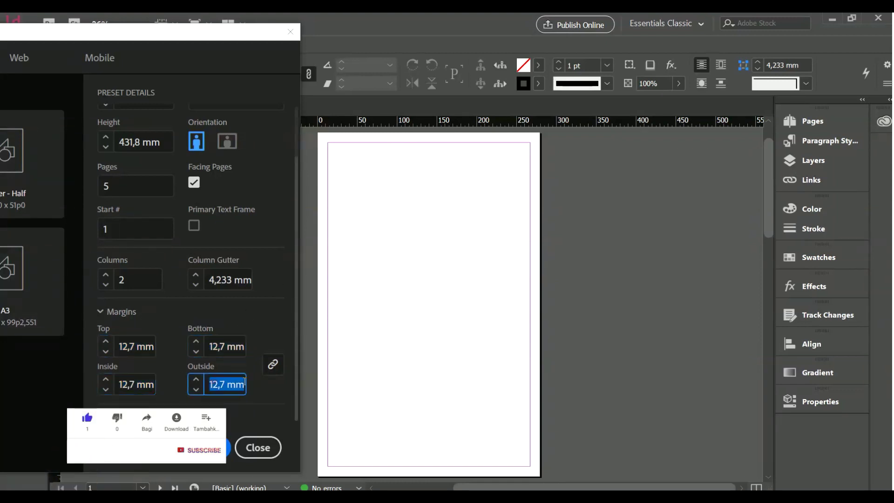
# - Try 15 mm for all four linked margins and set them back to 12,7 mm
pyautogui.moveTo(120, 345); pyautogui.dragTo(153, 349)
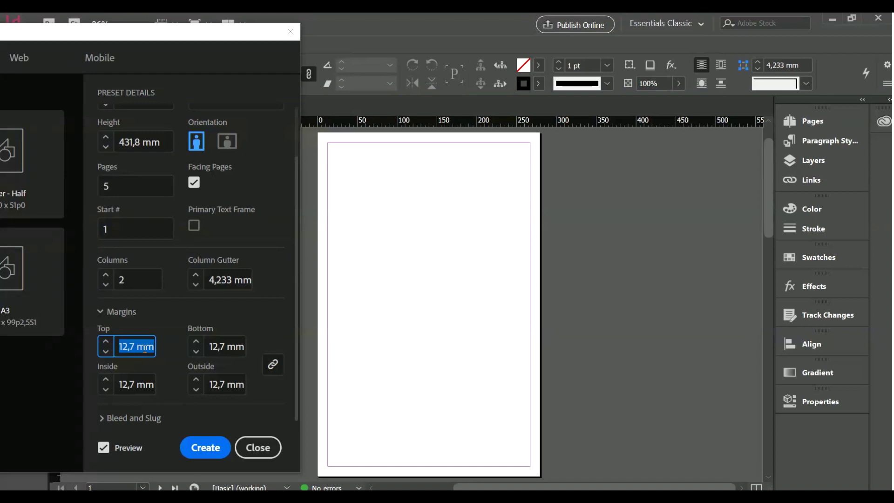
pyautogui.write('15')
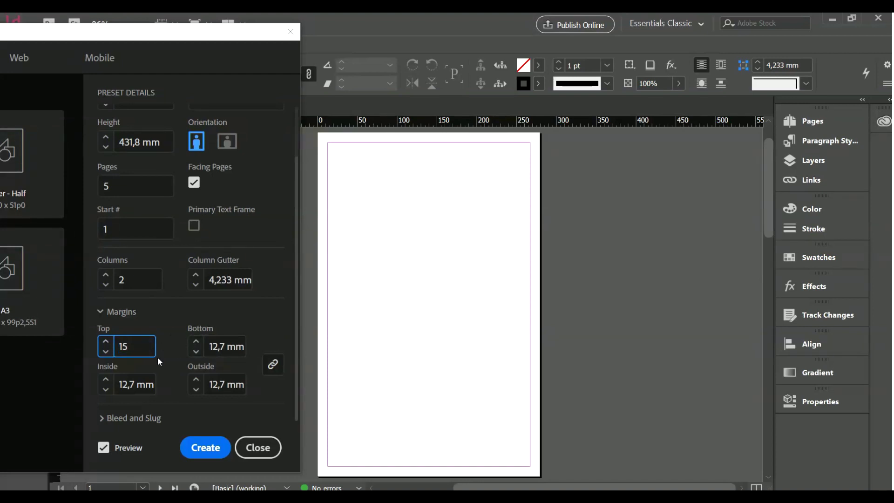
pyautogui.click(228, 389)
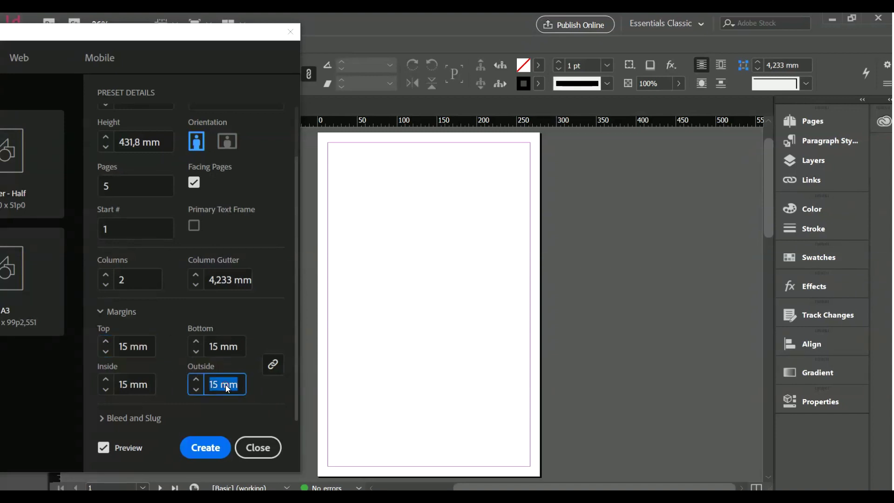
pyautogui.click(109, 353)
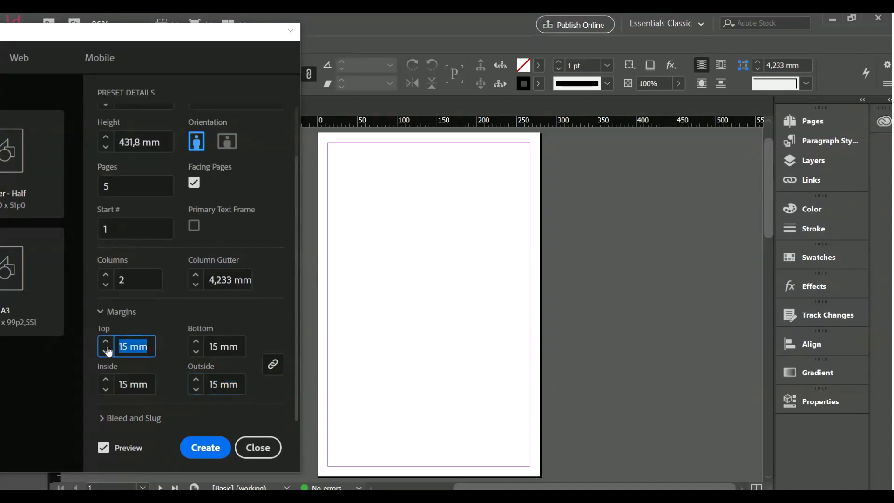
pyautogui.write('12,7')
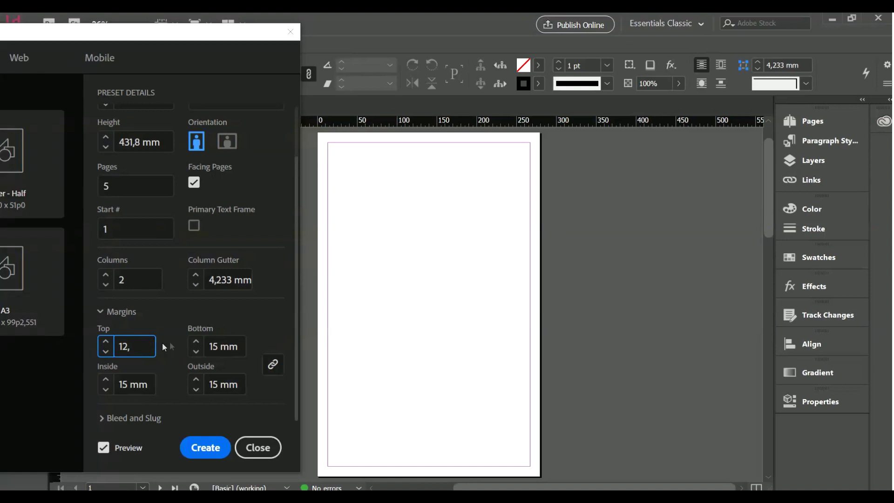
pyautogui.click(209, 351)
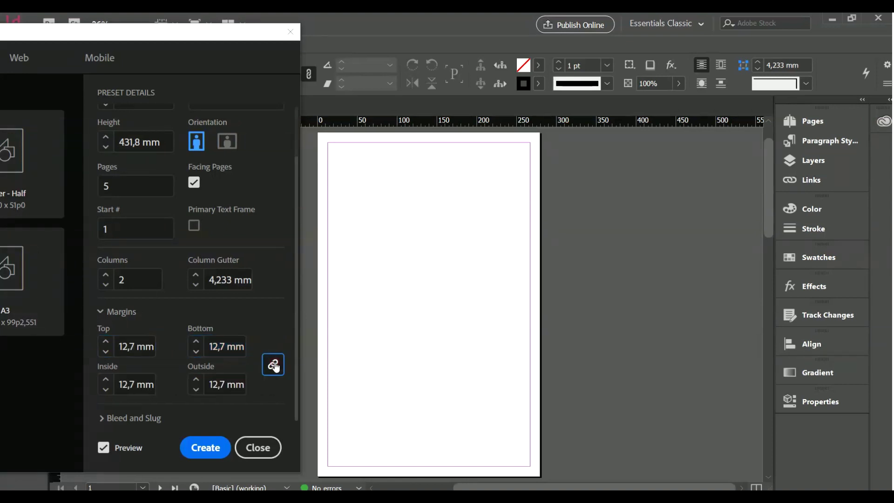
# - Unlink the margins, set the inside and outside margins to 13 mm, and create the document
pyautogui.click(274, 365)
pyautogui.click(120, 384)
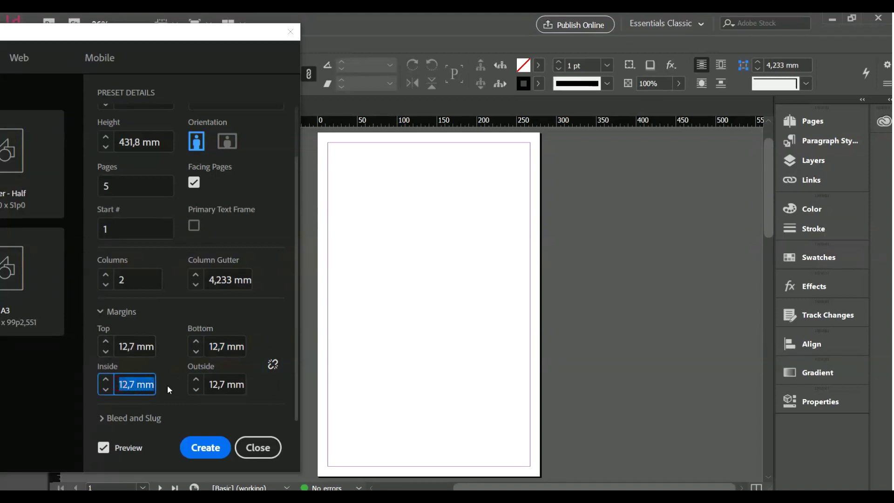
pyautogui.write('13')
pyautogui.click(231, 385)
pyautogui.write('13')
pyautogui.click(225, 350)
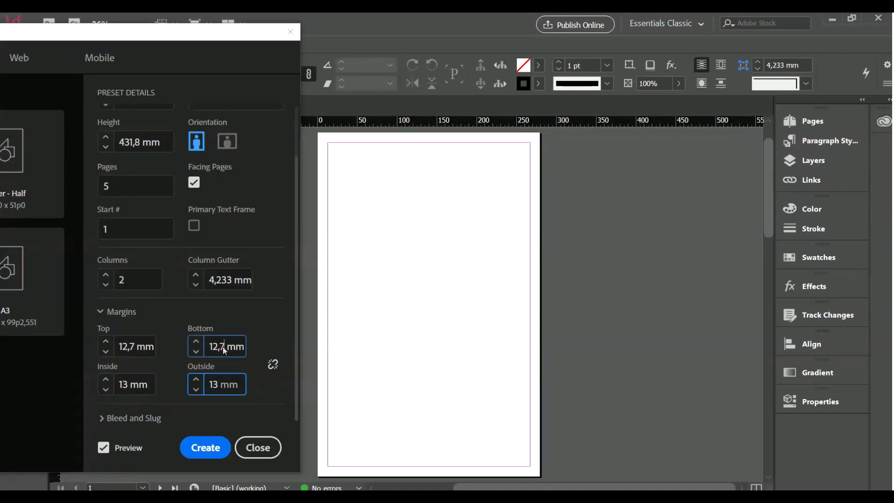
pyautogui.click(196, 447)
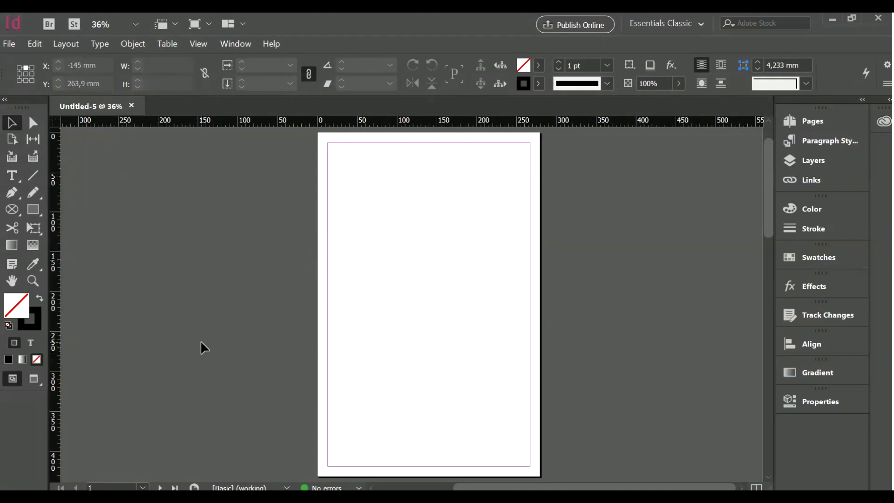
# - Switch the workspace to Book and return to Essentials Classic
pyautogui.click(666, 25)
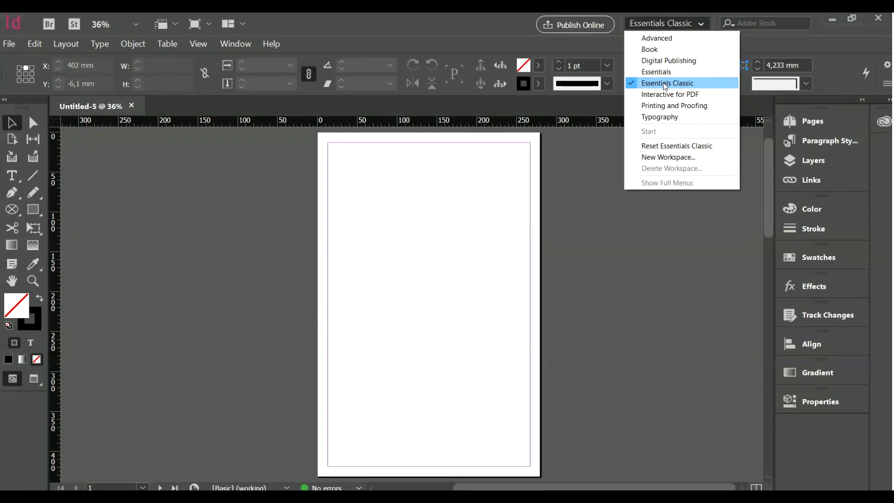
pyautogui.click(660, 55)
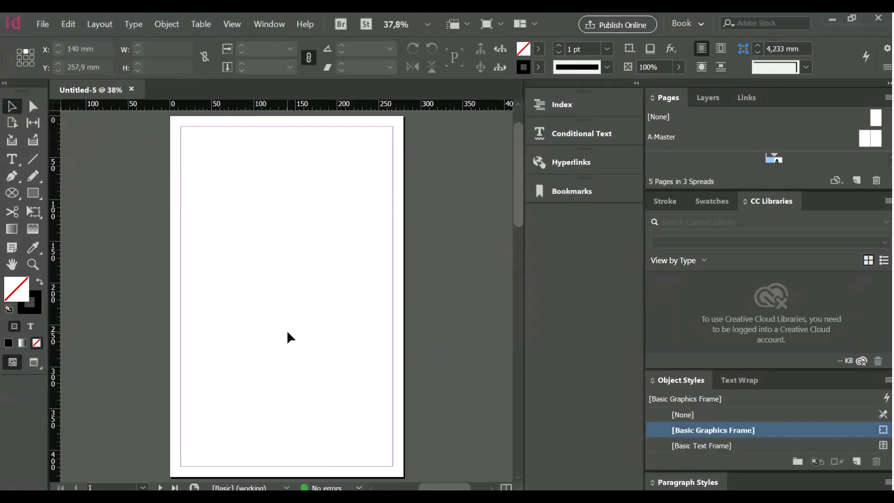
pyautogui.click(690, 23)
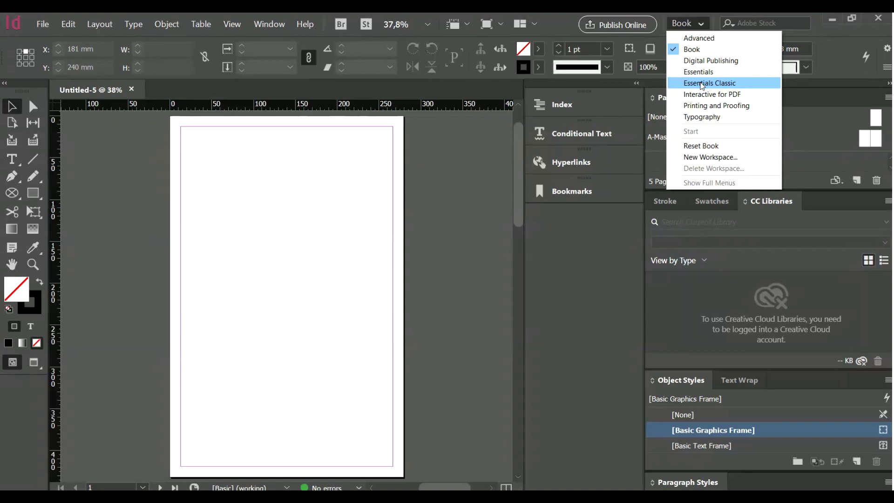
pyautogui.click(702, 83)
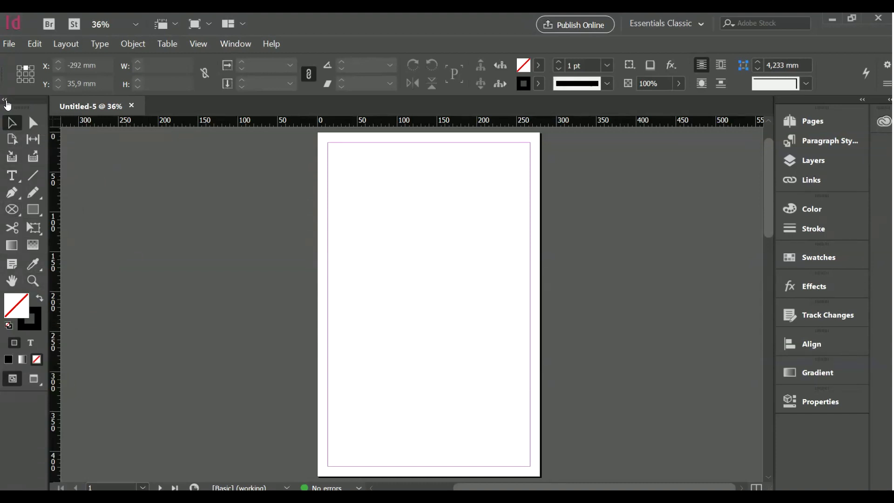
# - Collapse the toolbox to a single column and restore its two-column layout
pyautogui.click(6, 100)
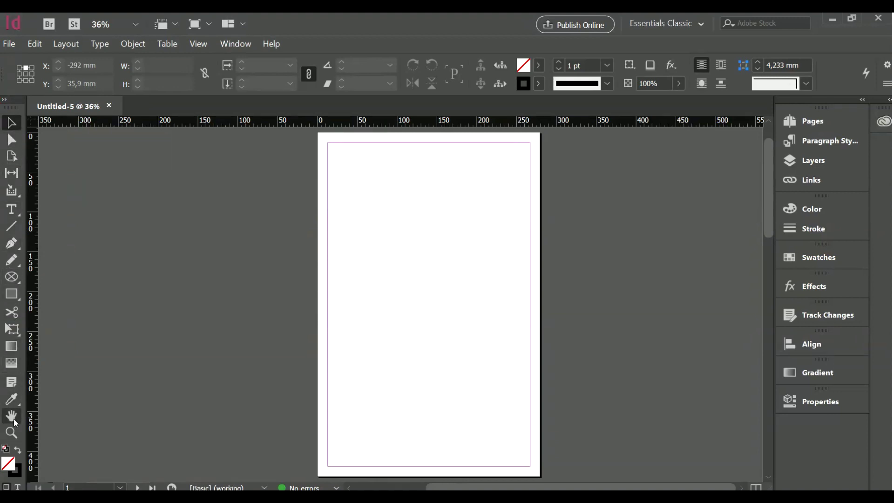
pyautogui.click(8, 100)
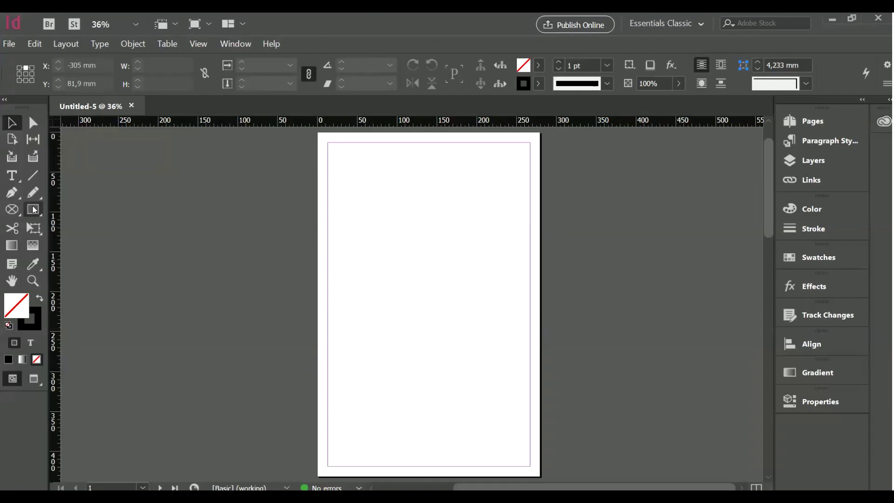
# - Draw a rectangle about 93 by 56 mm in the upper part of the page and fill it with C=0 M=100 Y=0 K=0
pyautogui.press('m')
pyautogui.moveTo(367, 171); pyautogui.dragTo(442, 215)
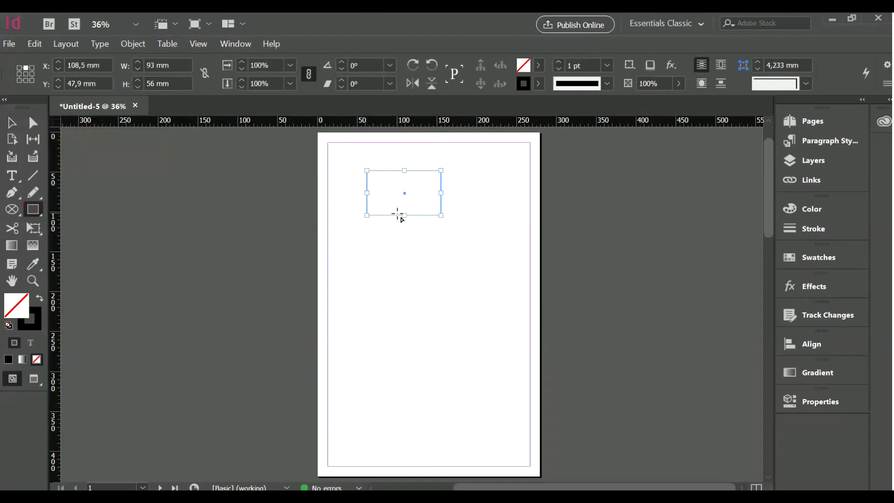
pyautogui.click(539, 65)
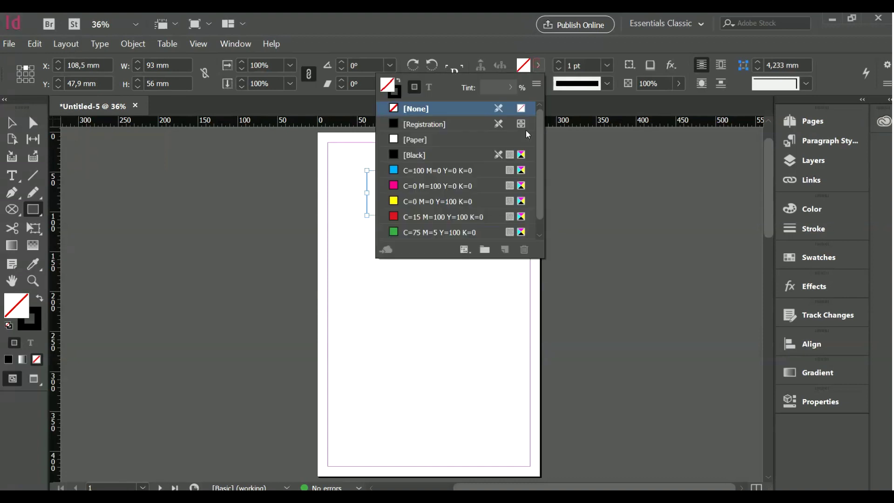
pyautogui.click(431, 186)
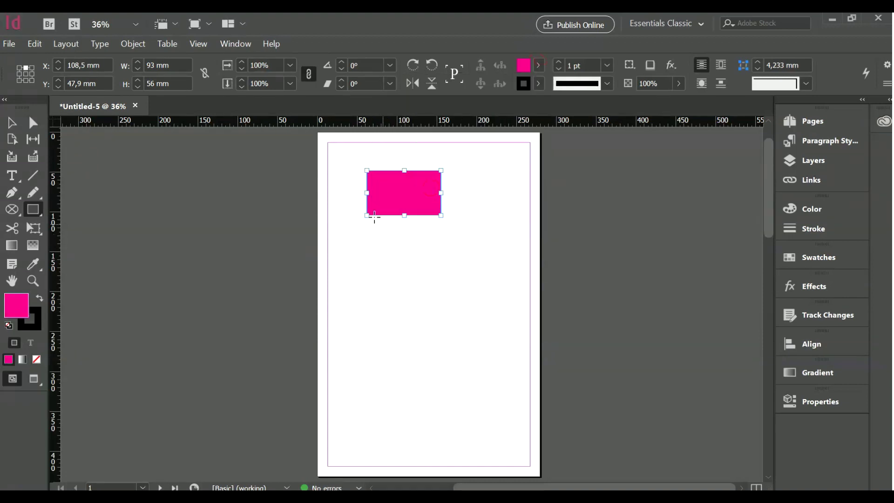
# - Shrink the magenta rectangle to about 87 by 52 mm and move it toward the page's upper-left corner
pyautogui.click(12, 123)
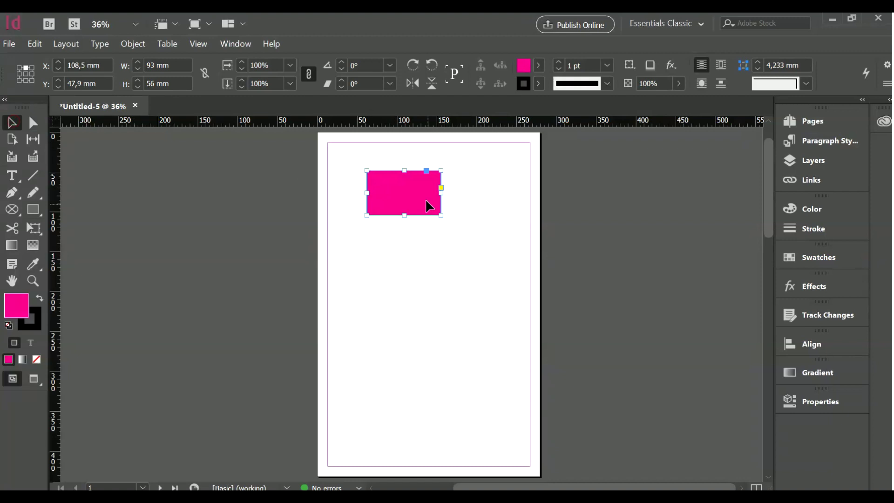
pyautogui.moveTo(410, 191); pyautogui.dragTo(417, 219)
pyautogui.hotkey('ctrl', '=')
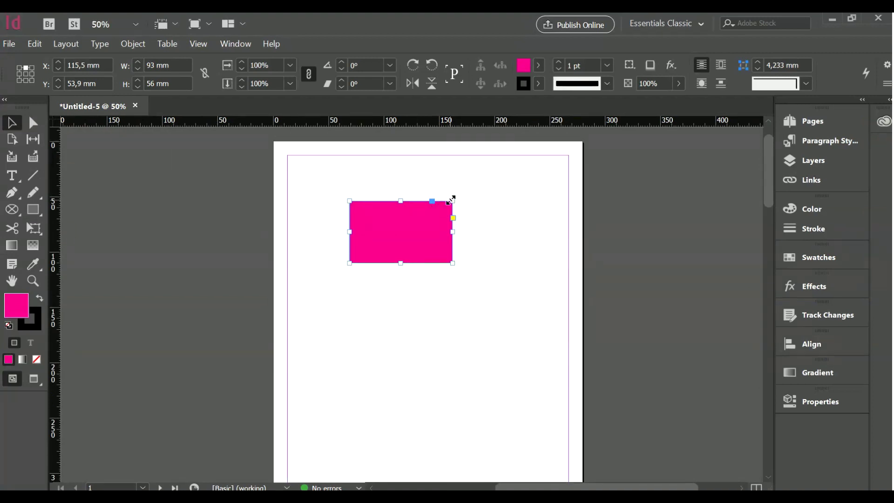
pyautogui.moveTo(452, 201); pyautogui.dragTo(392, 198)
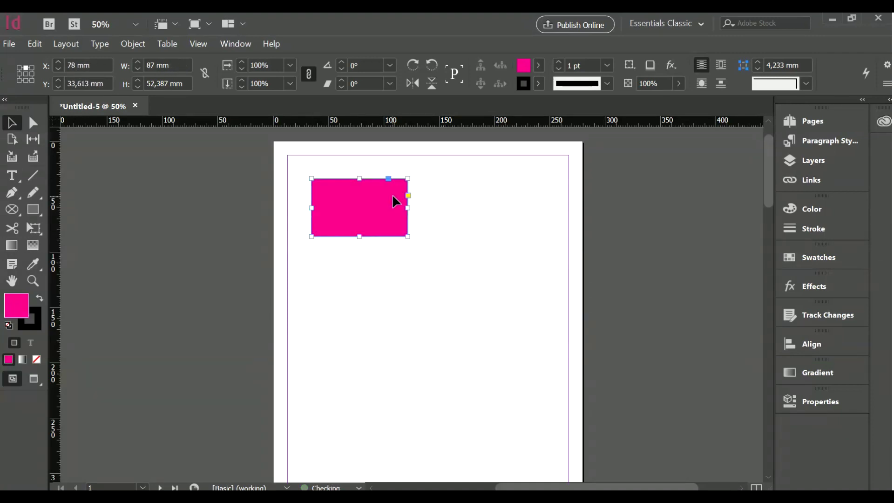
# - Try rounding the rectangle's corners with live corner editing, and undo the corner change
pyautogui.scroll(2, 393, 195)
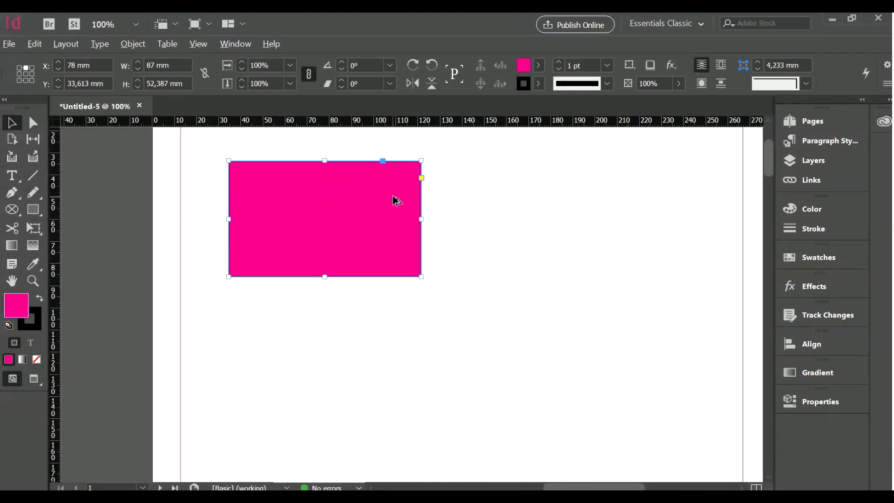
pyautogui.moveTo(393, 197); pyautogui.dragTo(429, 230)
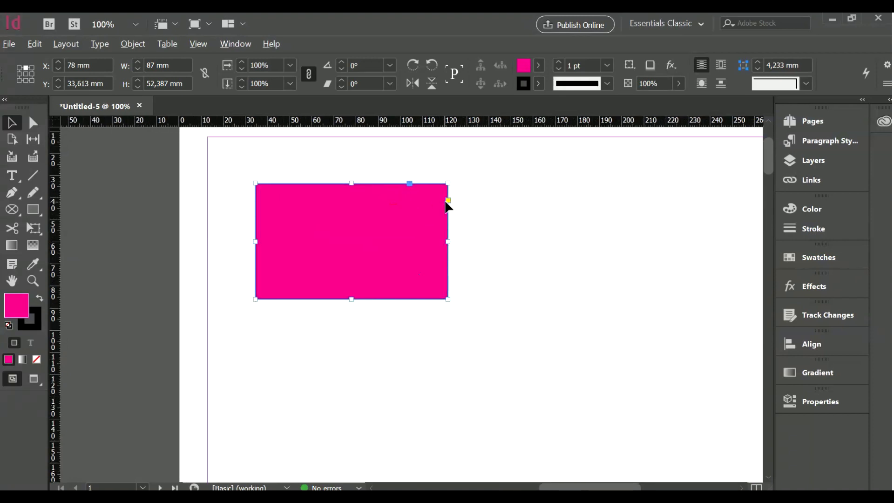
pyautogui.scroll(1, 447, 204)
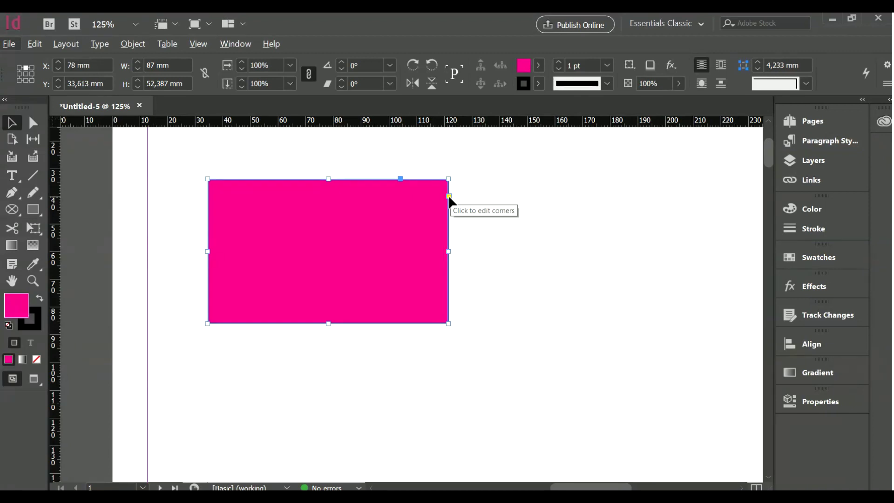
pyautogui.click(449, 196)
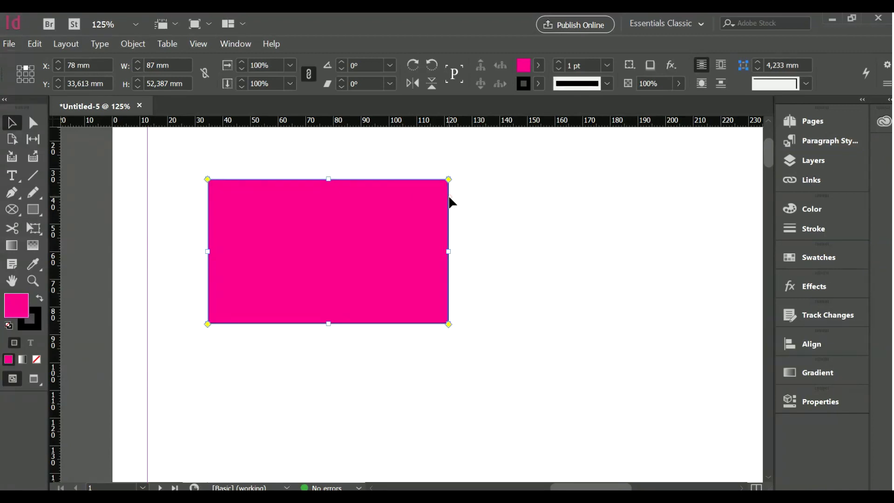
pyautogui.moveTo(448, 180); pyautogui.dragTo(370, 180)
pyautogui.hotkey('ctrl', 'z')
pyautogui.hotkey('ctrl', 'z')
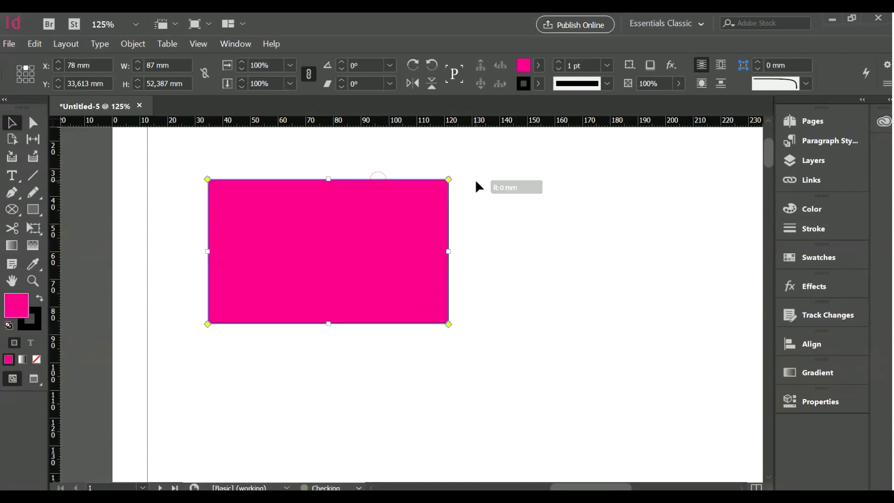
# - With the Direct Selection tool, move the whole rectangle so its upper-right corner sits at about X 140 mm, Y 38 mm
pyautogui.click(488, 197)
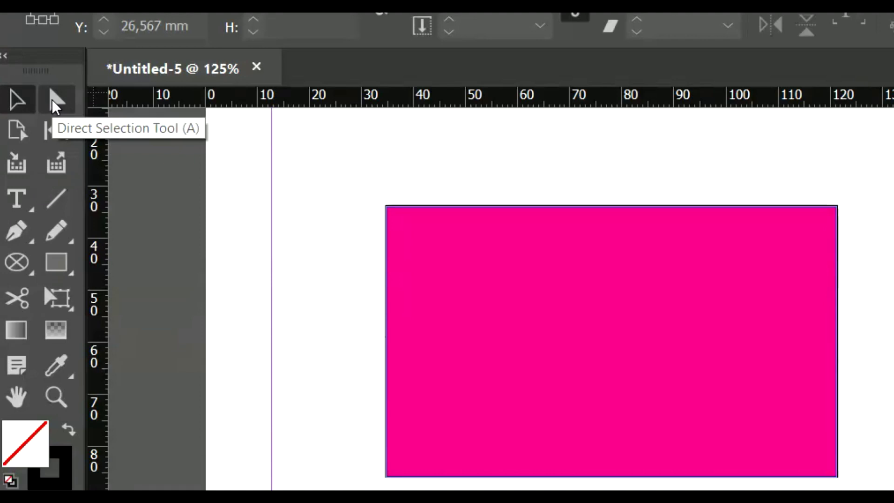
pyautogui.click(54, 100)
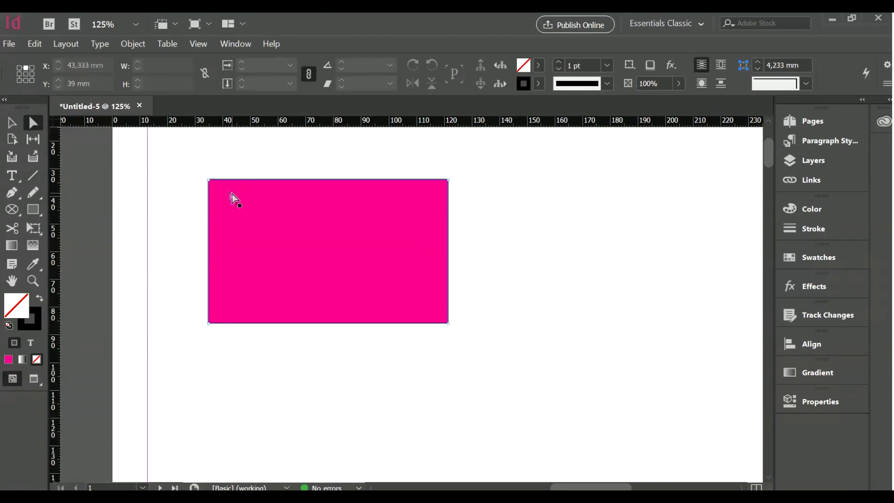
pyautogui.moveTo(464, 163)
pyautogui.mouseDown()
pyautogui.moveTo(445, 190)
pyautogui.moveTo(418, 204)
pyautogui.mouseUp()
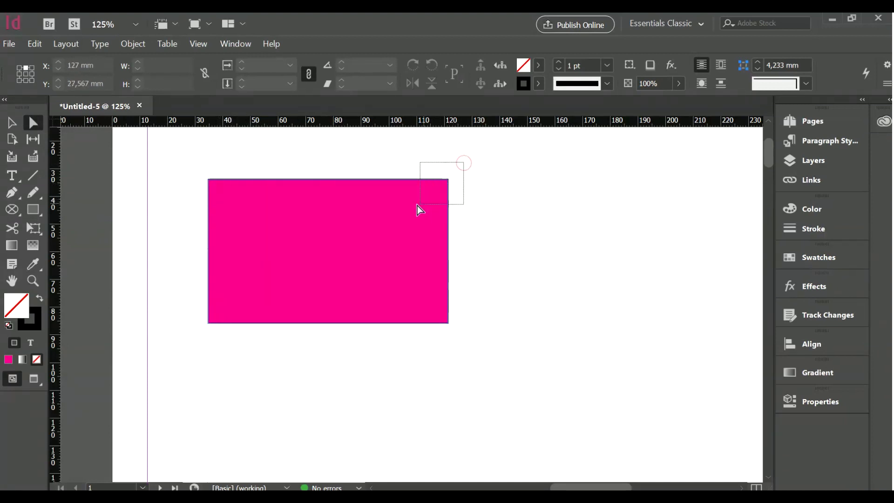
pyautogui.moveTo(470, 168); pyautogui.dragTo(423, 212)
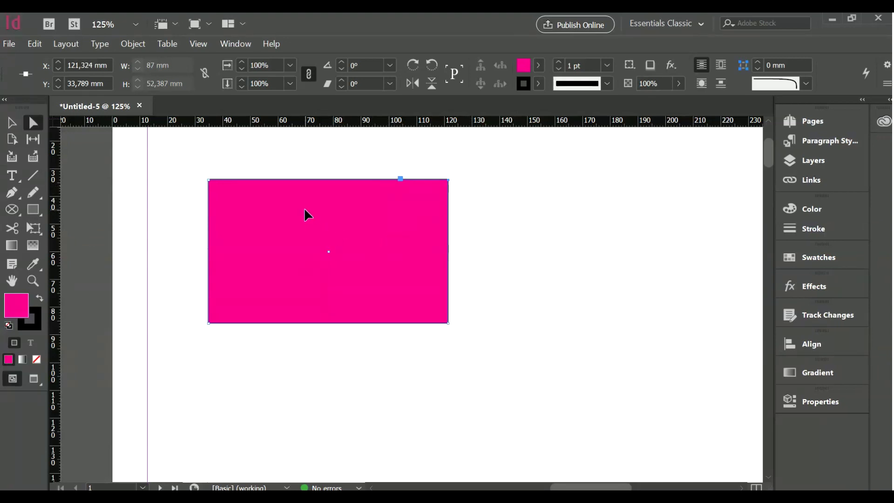
pyautogui.moveTo(308, 214); pyautogui.dragTo(406, 252)
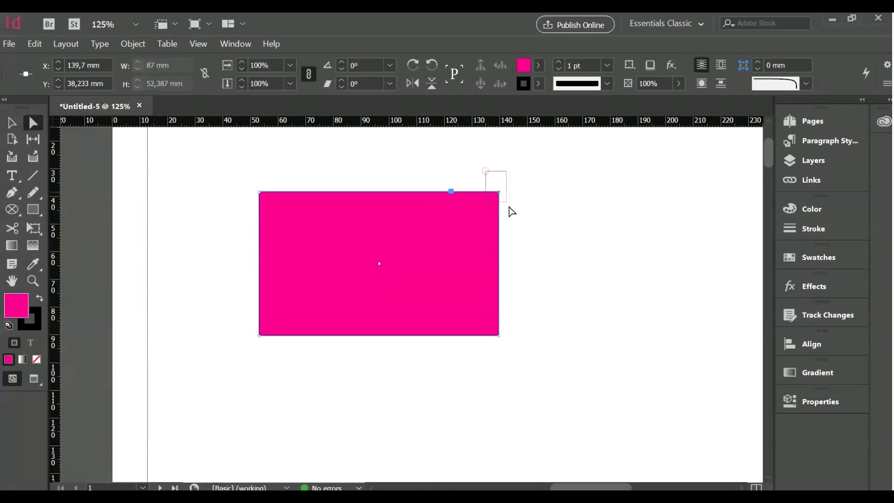
# - Reshape the rectangle into a slanted quadrilateral by moving its upper corners right and up and its lower corners left, using the Direct Selection tool
pyautogui.click(516, 197)
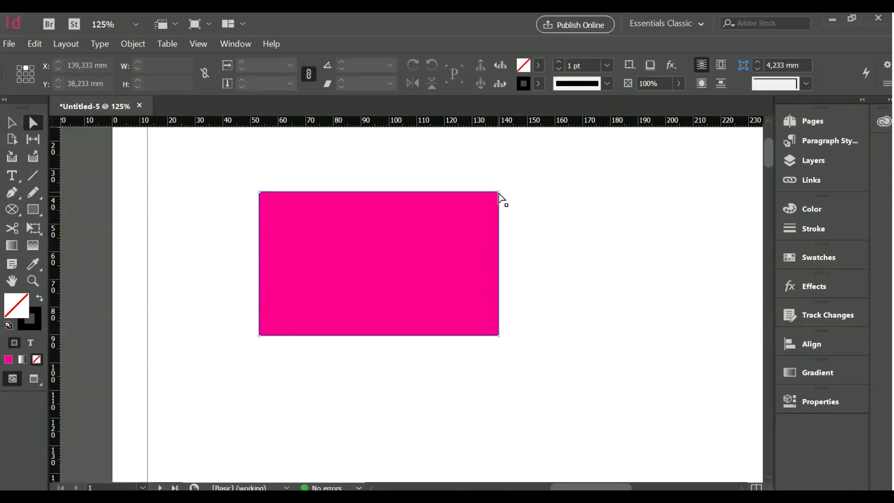
pyautogui.click(499, 193)
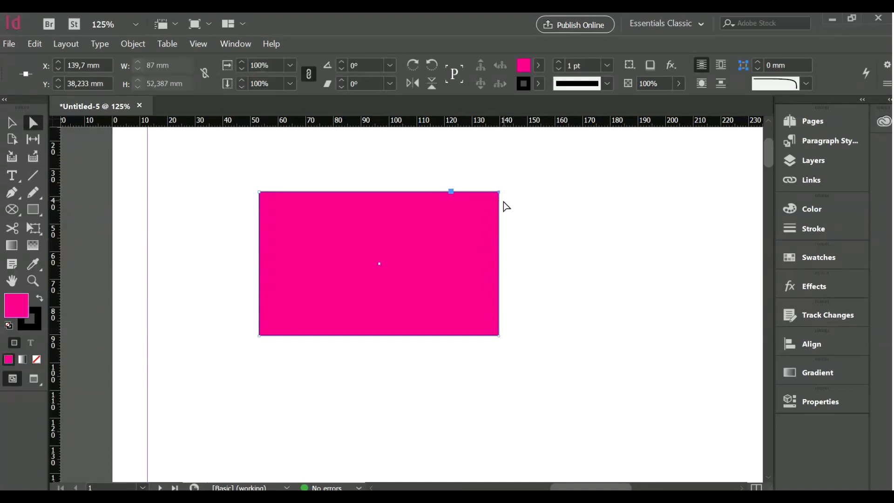
pyautogui.scroll(2, 502, 201)
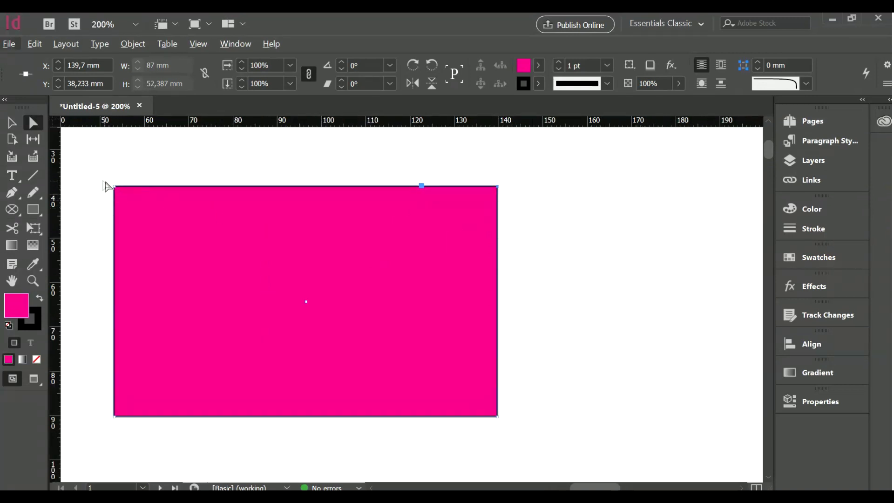
pyautogui.moveTo(115, 194); pyautogui.dragTo(90, 205)
pyautogui.click(117, 419)
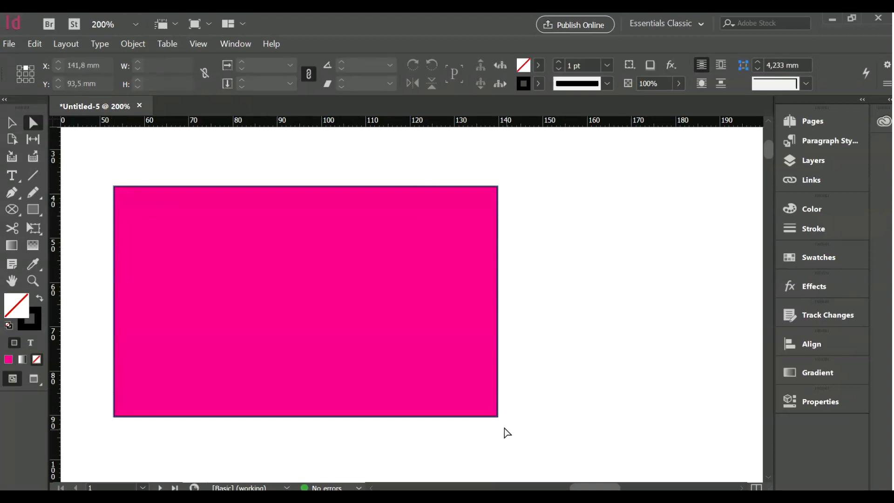
pyautogui.click(497, 186)
pyautogui.scroll(-1, 501, 198)
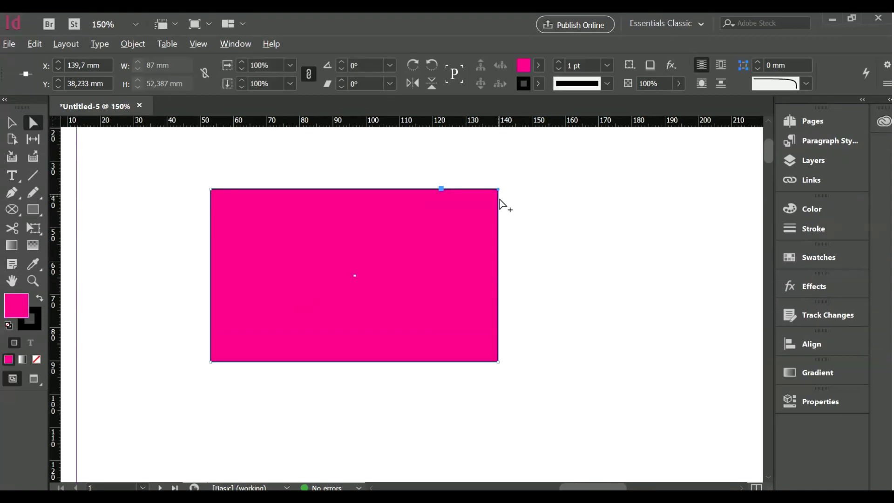
pyautogui.scroll(-1, 502, 205)
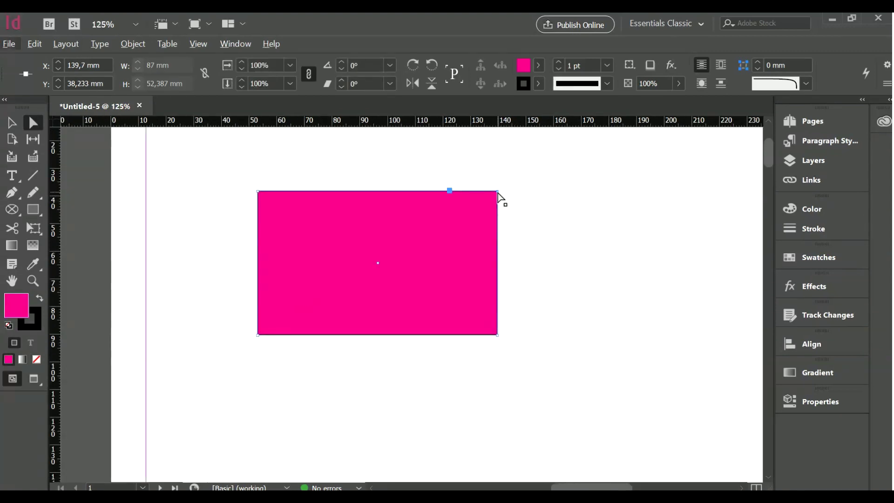
pyautogui.moveTo(498, 192); pyautogui.dragTo(538, 171)
pyautogui.moveTo(258, 191); pyautogui.dragTo(299, 176)
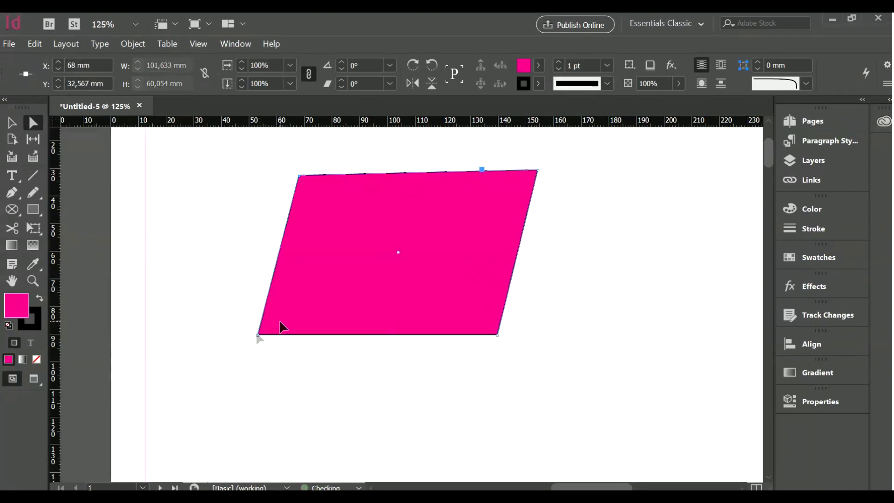
pyautogui.moveTo(259, 335); pyautogui.dragTo(236, 335)
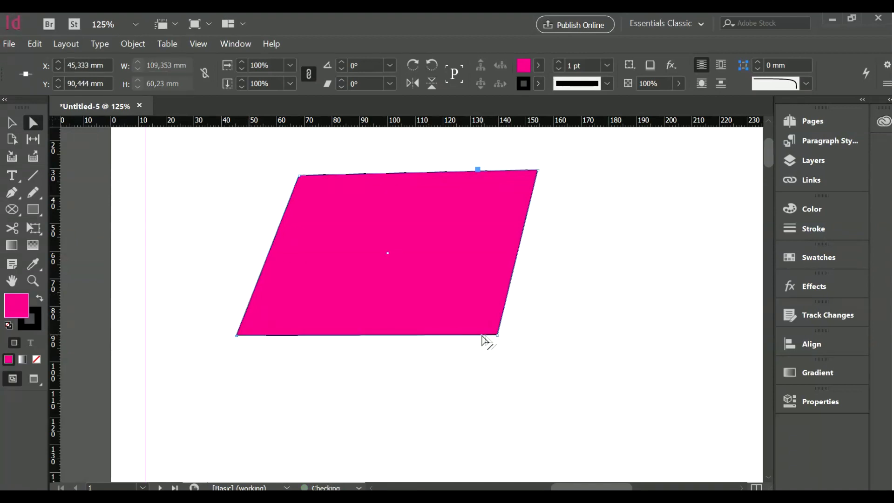
pyautogui.click(482, 336)
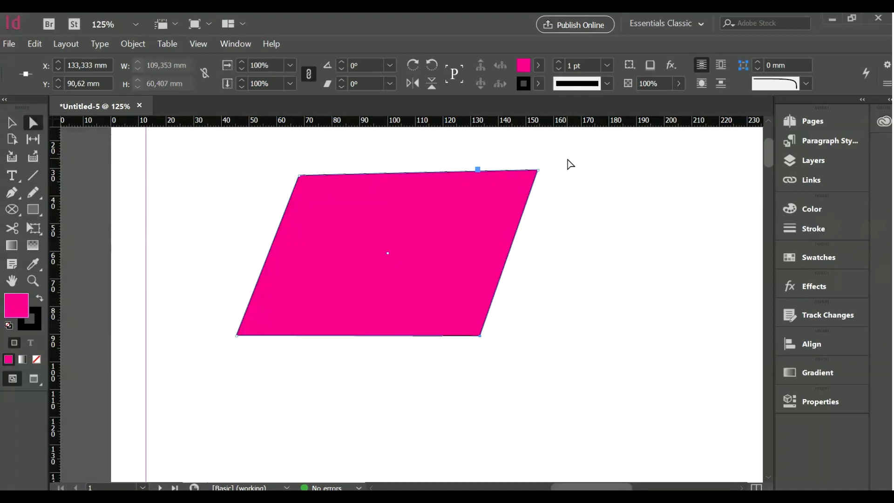
# - Select the slanted shape's two right corner points and move them left together, narrowing the shape to about 90 mm, and deselect it
pyautogui.moveTo(567, 159); pyautogui.dragTo(460, 358)
pyautogui.moveTo(538, 174); pyautogui.dragTo(484, 172)
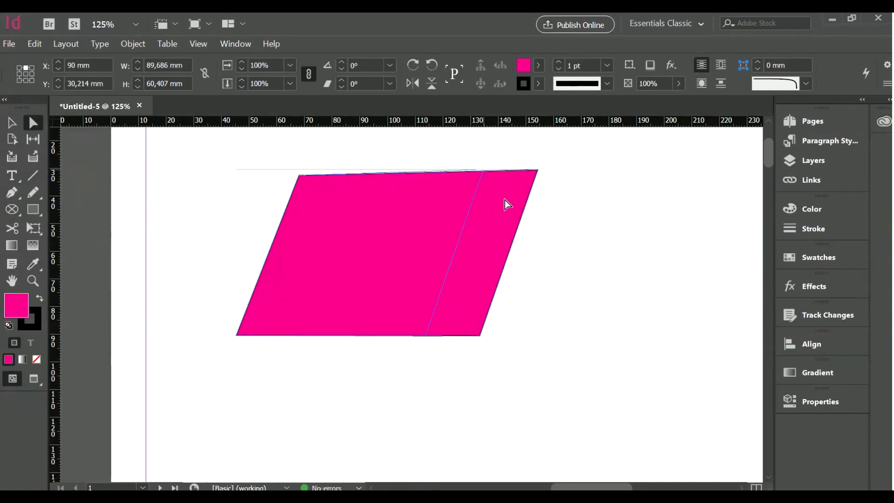
pyautogui.hotkey('ctrl', '-')
pyautogui.hotkey('ctrl', '-')
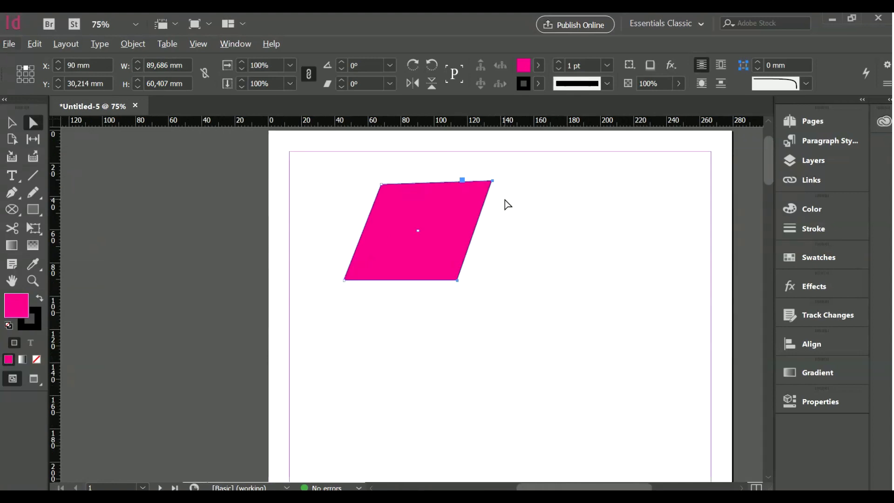
pyautogui.click(507, 202)
# - Widen the gap between the page's top edge and the slanted shape to about 31 mm with the Gap tool
pyautogui.hotkey('ctrl', '-')
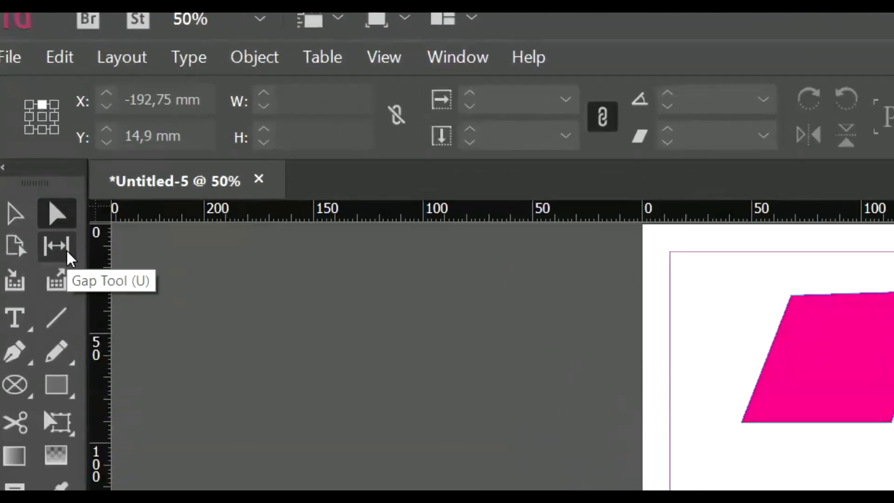
pyautogui.click(65, 250)
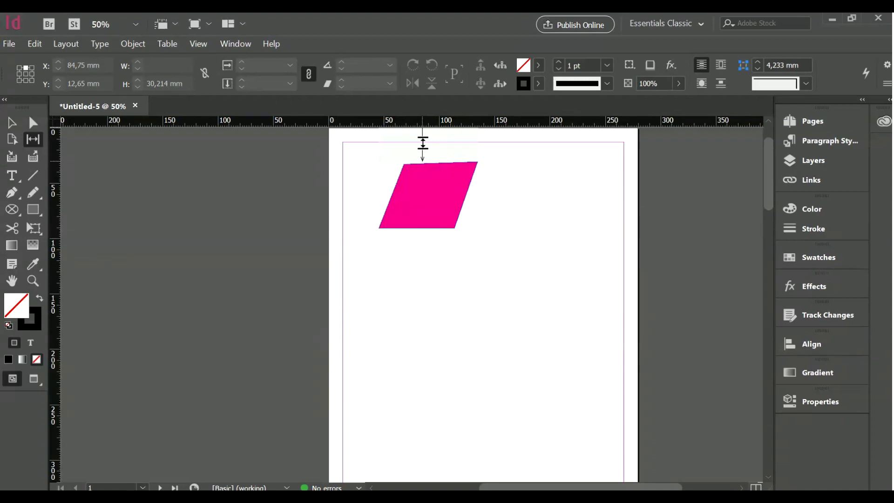
pyautogui.moveTo(423, 144); pyautogui.dragTo(428, 163)
# - Duplicate the slanted shape to its right and again below that copy, and shift the gap between the columns left with the Gap tool
pyautogui.press('v')
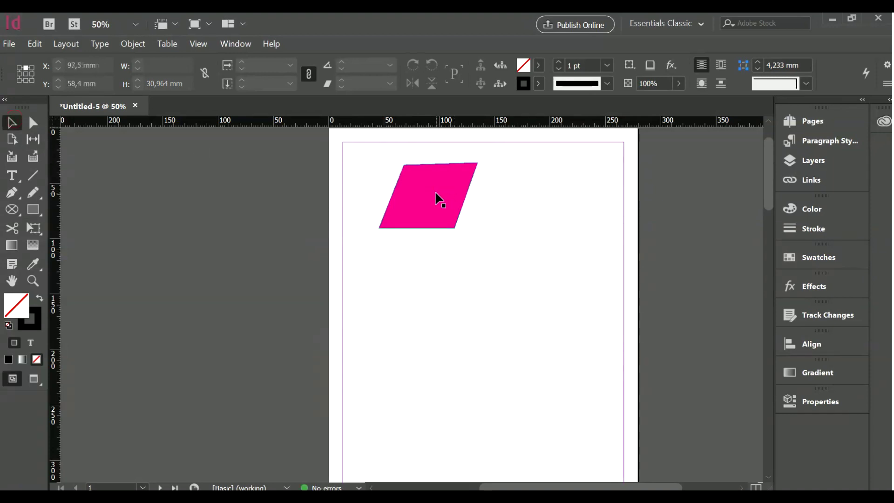
pyautogui.moveTo(435, 196); pyautogui.dragTo(561, 290)
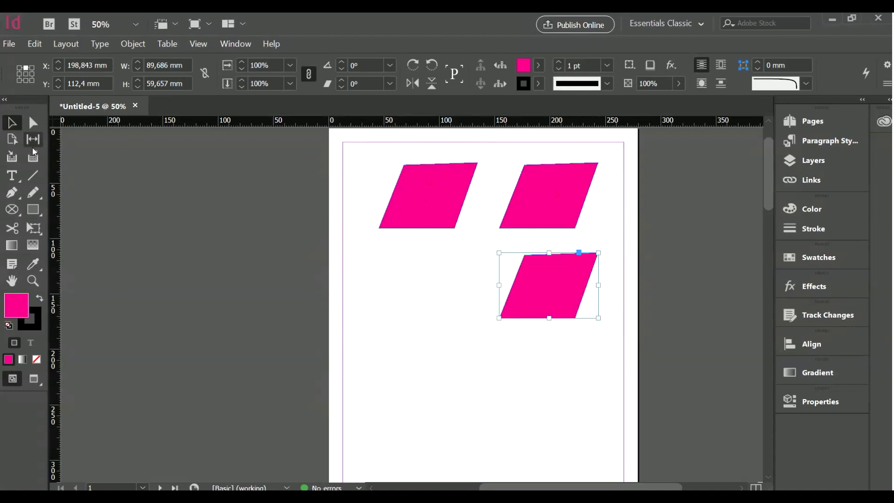
pyautogui.click(33, 139)
pyautogui.moveTo(485, 190)
pyautogui.mouseDown()
pyautogui.moveTo(507, 186)
pyautogui.moveTo(473, 194)
pyautogui.mouseUp()
# - Select the two slanted copies on the page's right side and delete them
pyautogui.click(12, 123)
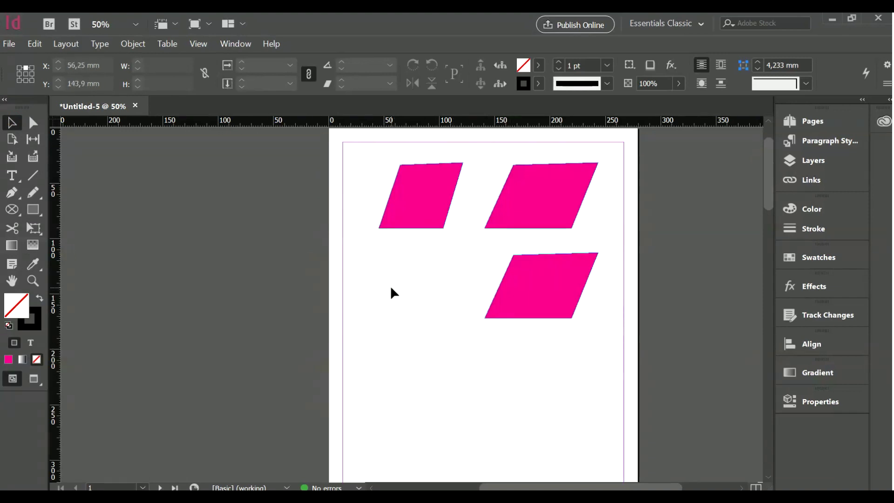
pyautogui.moveTo(482, 350); pyautogui.dragTo(559, 206)
pyautogui.press('Delete')
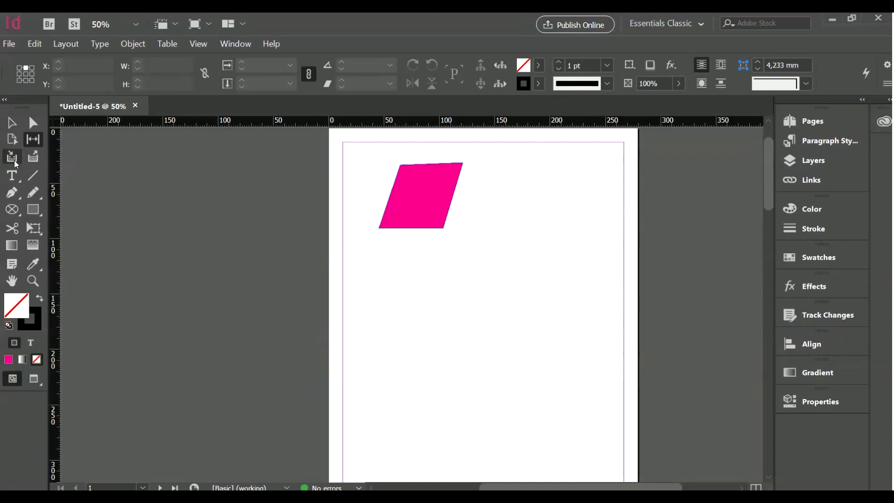
# - Collect the remaining magenta shape with the Content Collector tool
pyautogui.click(15, 162)
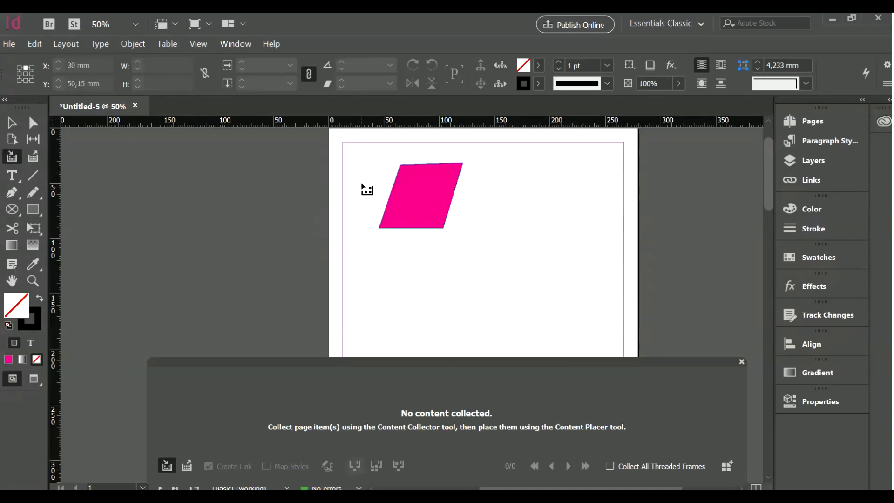
pyautogui.click(418, 184)
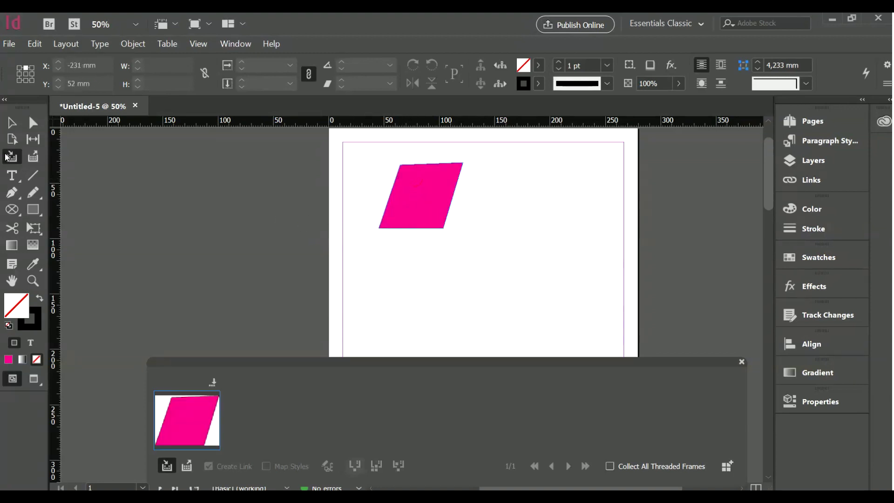
# - Place the collected magenta shape in the first column of page 3 with the Content Placer tool
pyautogui.click(32, 156)
pyautogui.scroll(-10, 390, 244)
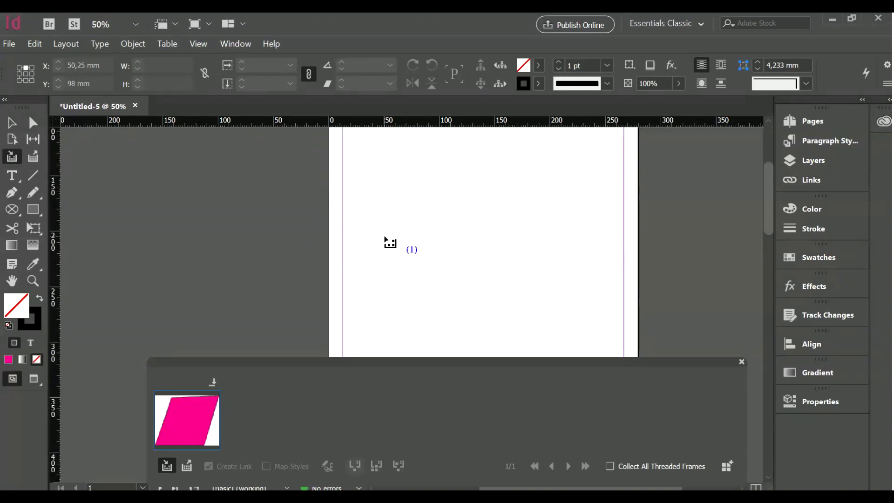
pyautogui.scroll(-5, 390, 243)
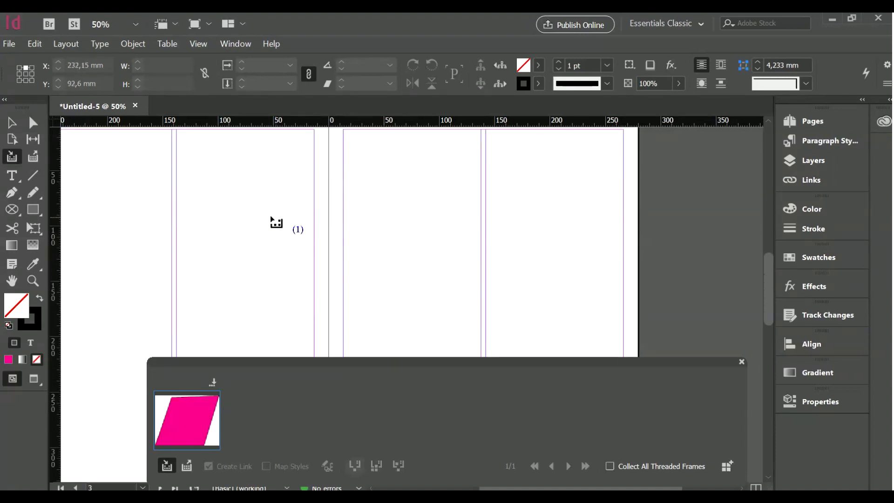
pyautogui.hscroll(-3, 432, 216)
pyautogui.moveTo(432, 216); pyautogui.dragTo(231, 173)
pyautogui.moveTo(445, 235); pyautogui.dragTo(434, 297)
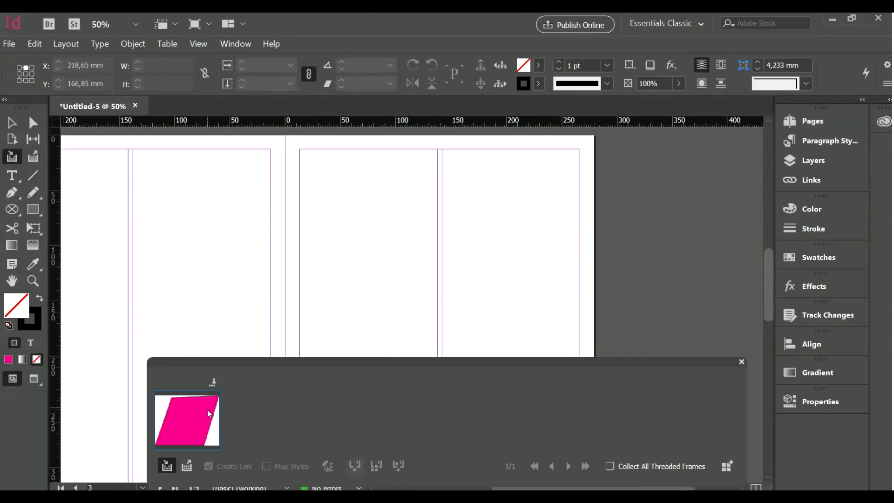
pyautogui.scroll(10, 386, 248)
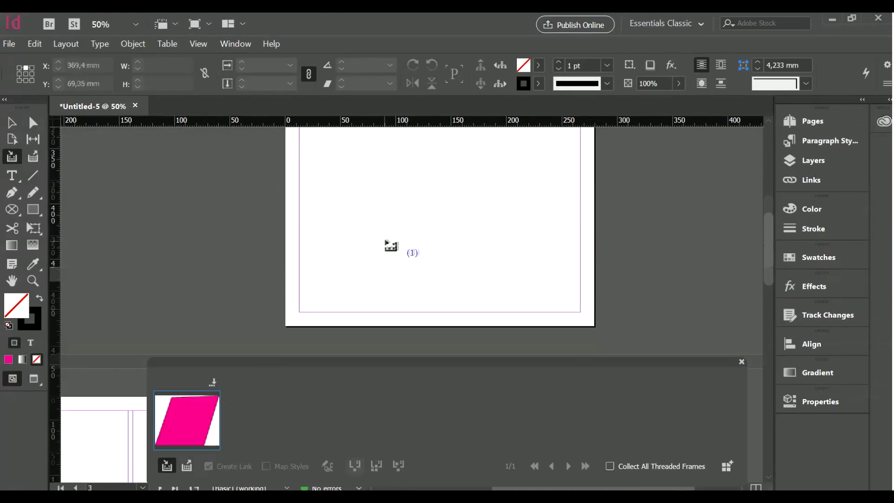
pyautogui.scroll(2, 388, 242)
pyautogui.scroll(-10, 388, 242)
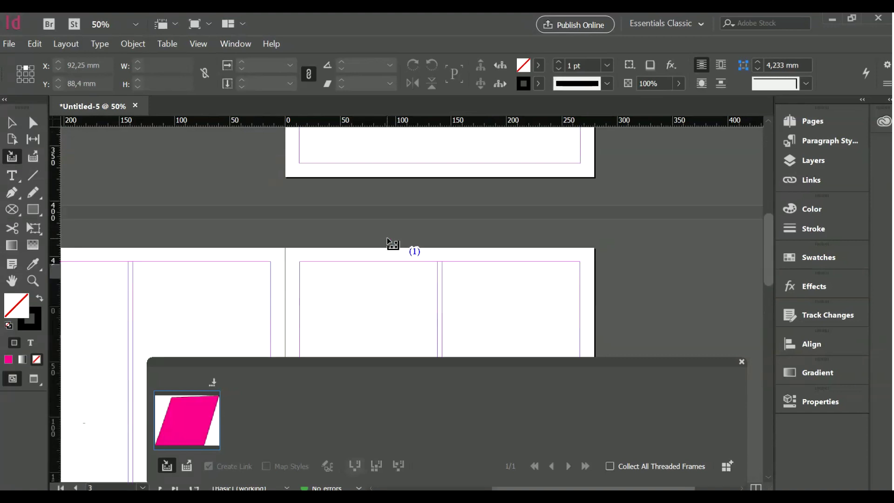
pyautogui.scroll(-1, 392, 245)
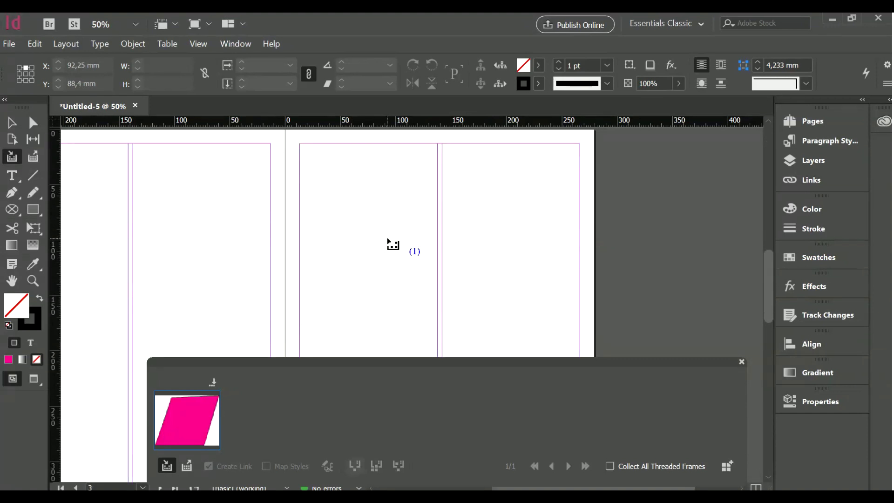
pyautogui.click(33, 158)
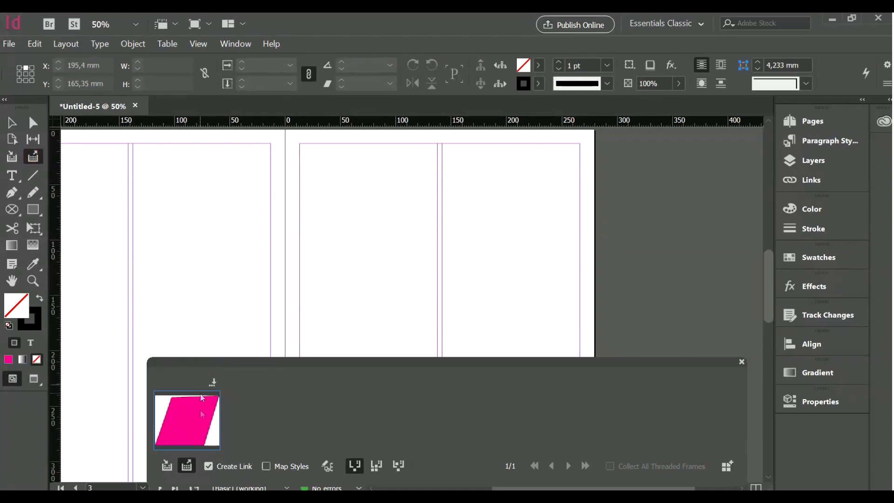
pyautogui.click(334, 178)
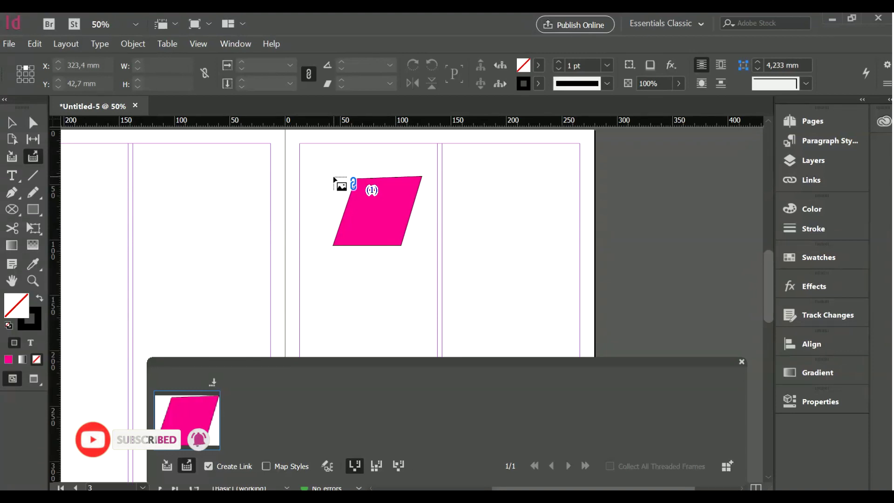
pyautogui.click(333, 177)
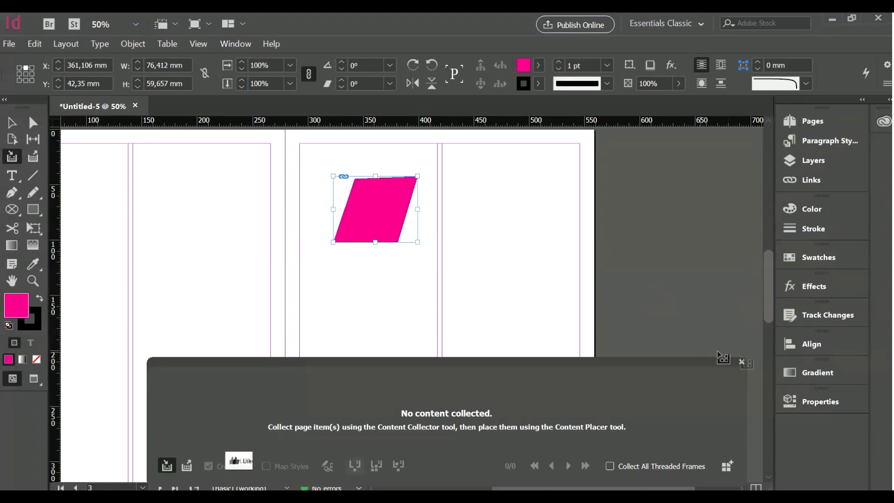
# - Close the content conveyor and delete the placed copy of the magenta shape from page 3
pyautogui.click(742, 362)
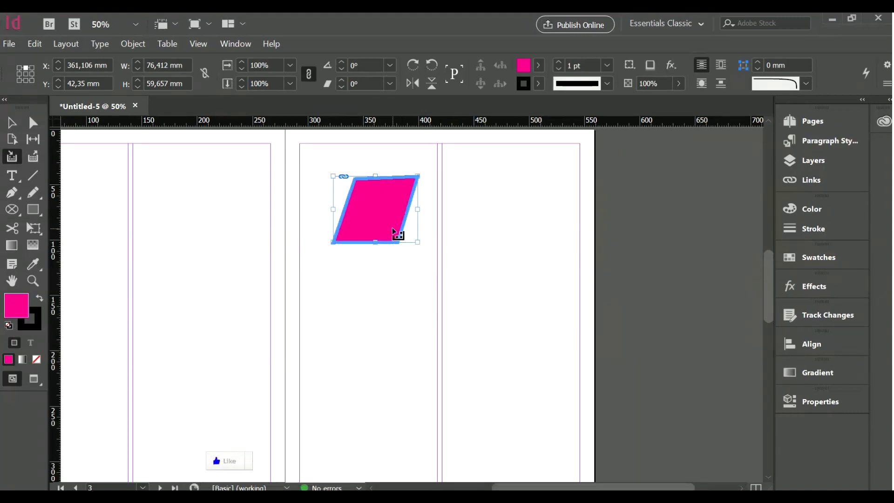
pyautogui.click(12, 123)
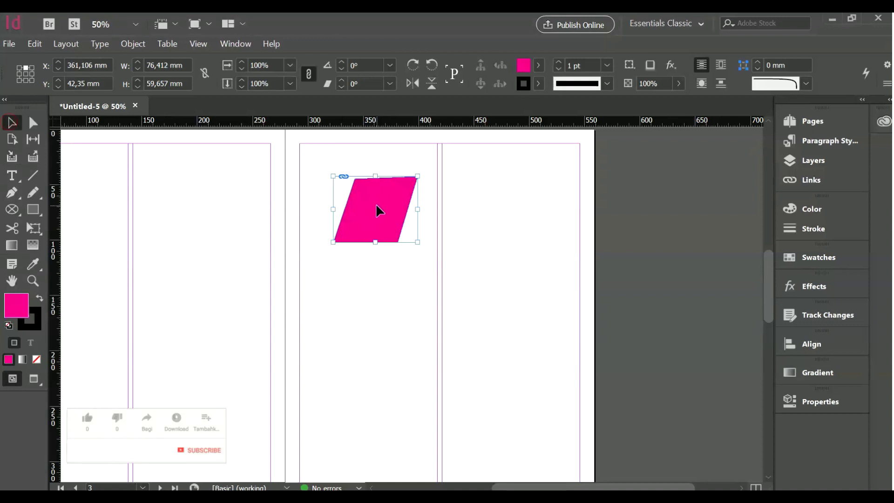
pyautogui.press('Delete')
# - Create a text frame about 100 mm wide and 149 mm high below the magenta shape on page 1, starting at the left margin
pyautogui.scroll(-8, 440, 234)
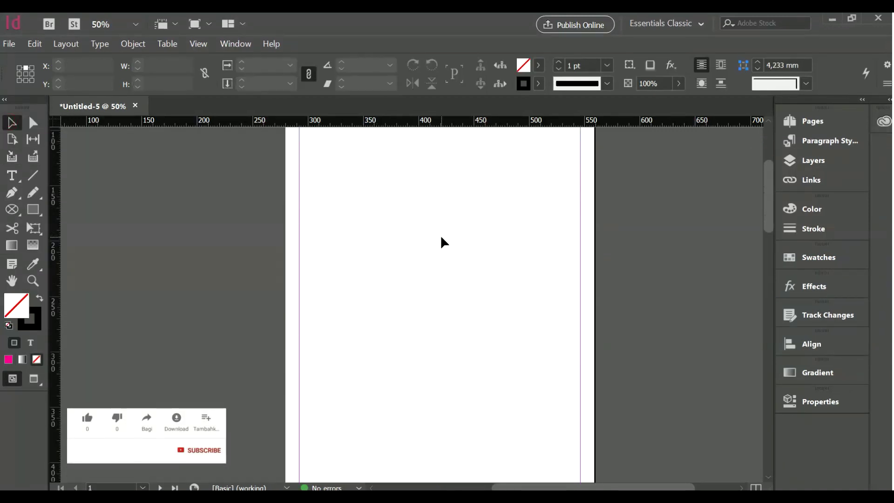
pyautogui.scroll(5, 442, 237)
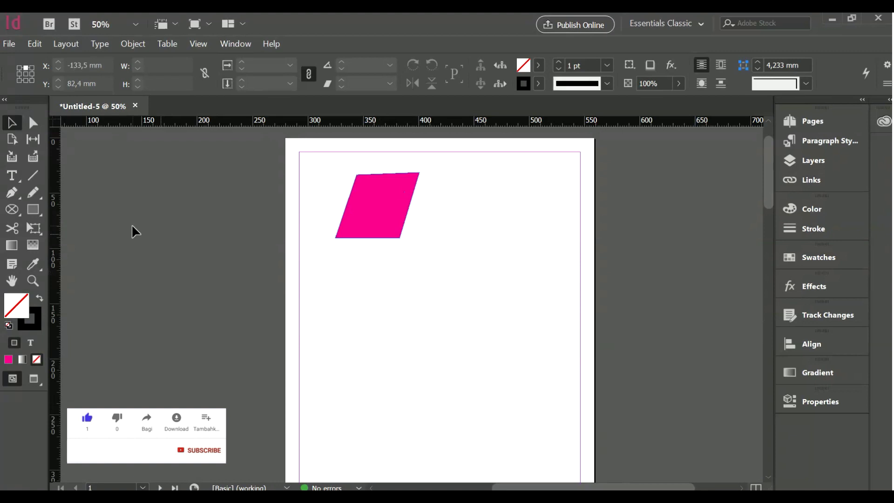
pyautogui.click(12, 176)
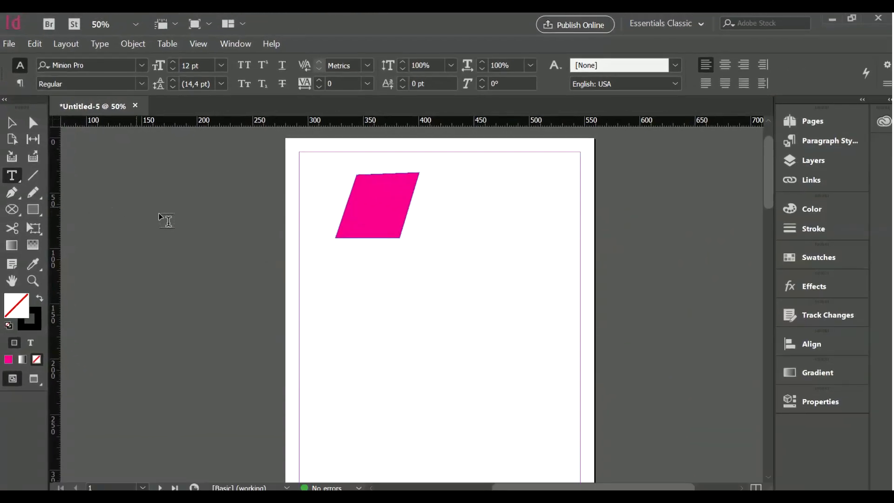
pyautogui.scroll(-3, 313, 274)
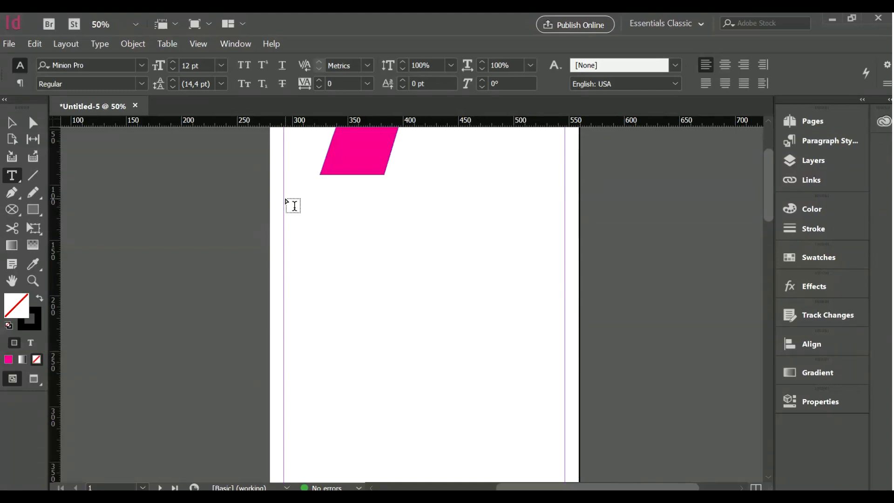
pyautogui.moveTo(285, 205); pyautogui.dragTo(392, 364)
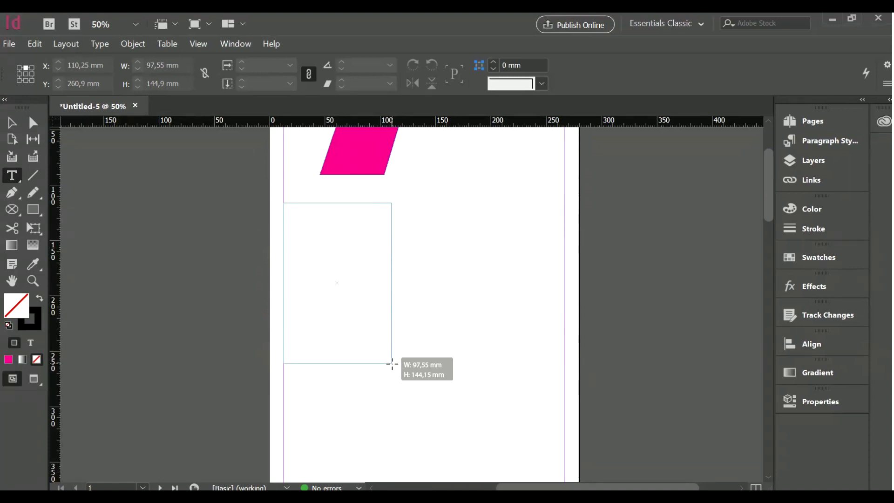
pyautogui.moveTo(392, 364); pyautogui.dragTo(394, 367)
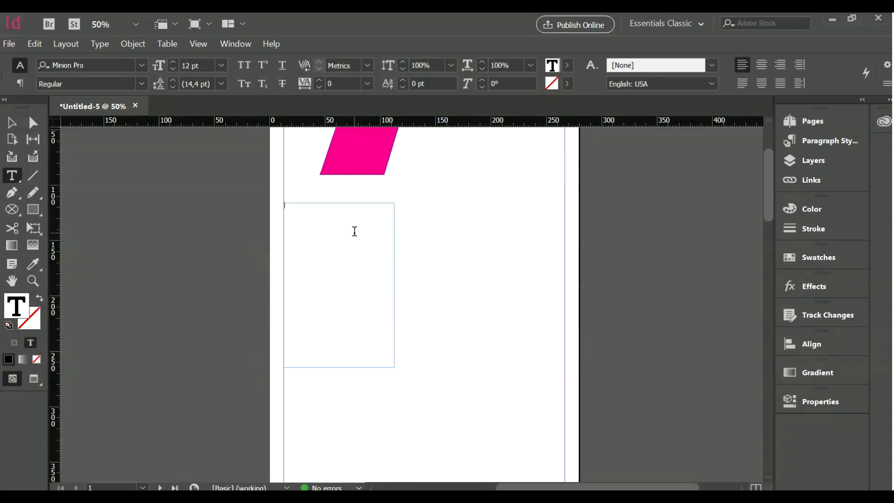
# - Switch to Word, copy the entire text of Document1, and paste it into the empty InDesign text frame
pyautogui.hotkey('alt', 'Tab')
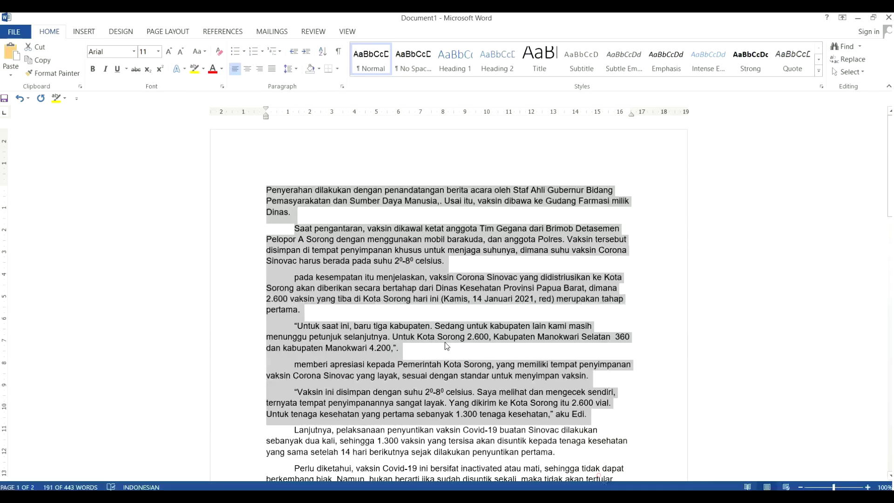
pyautogui.scroll(-2, 326, 267)
pyautogui.hotkey('ctrl', 'a')
pyautogui.hotkey('ctrl', 'c')
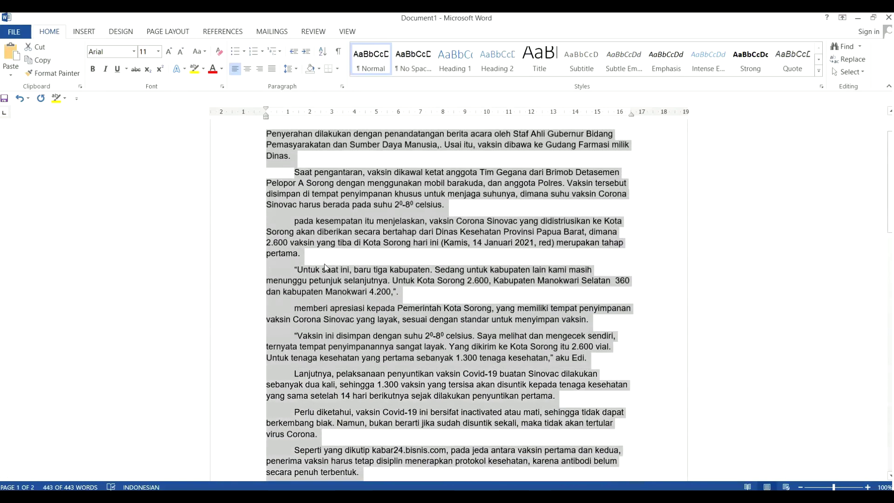
pyautogui.hotkey('alt', 'Tab')
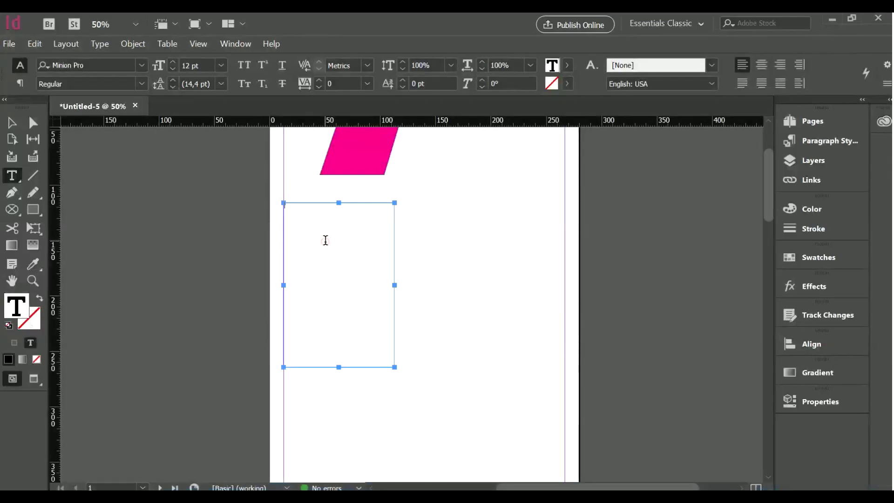
pyautogui.hotkey('ctrl', 'v')
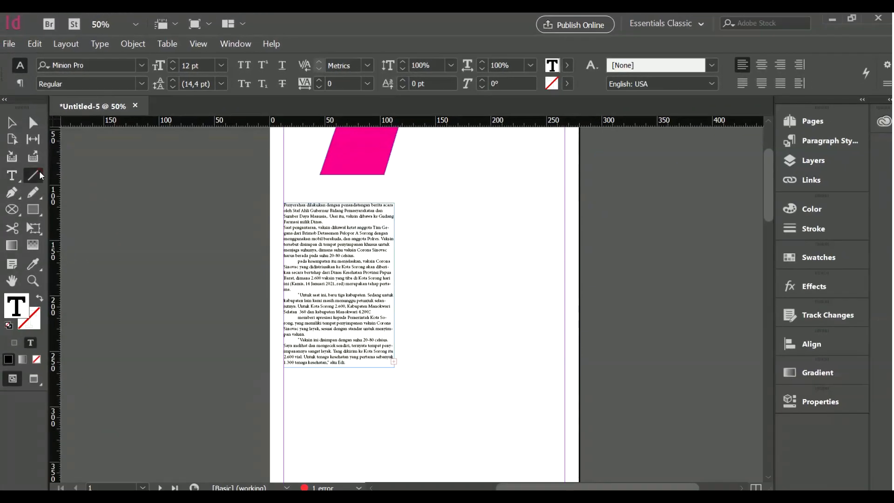
# - Draw a horizontal, a vertical and an about 108 mm long diagonal line crossing each other beside the text frame with the Line tool
pyautogui.click(55, 294)
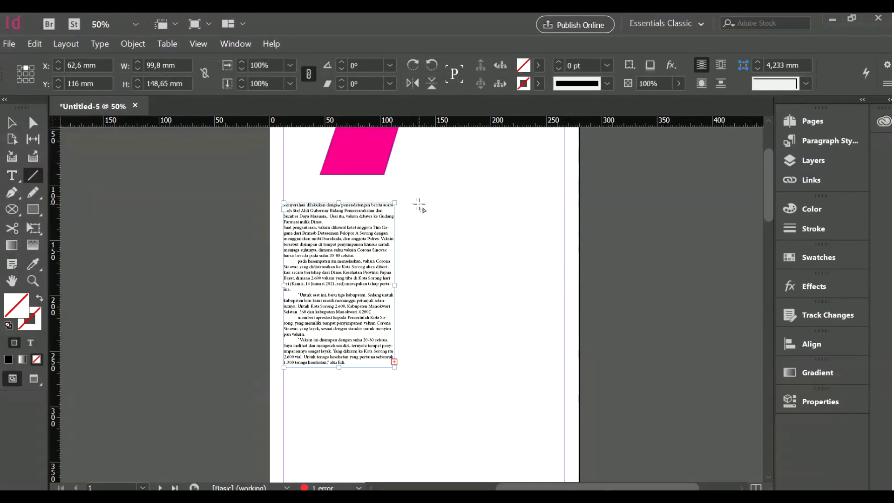
pyautogui.moveTo(416, 203); pyautogui.dragTo(541, 209)
pyautogui.moveTo(474, 159); pyautogui.dragTo(474, 271)
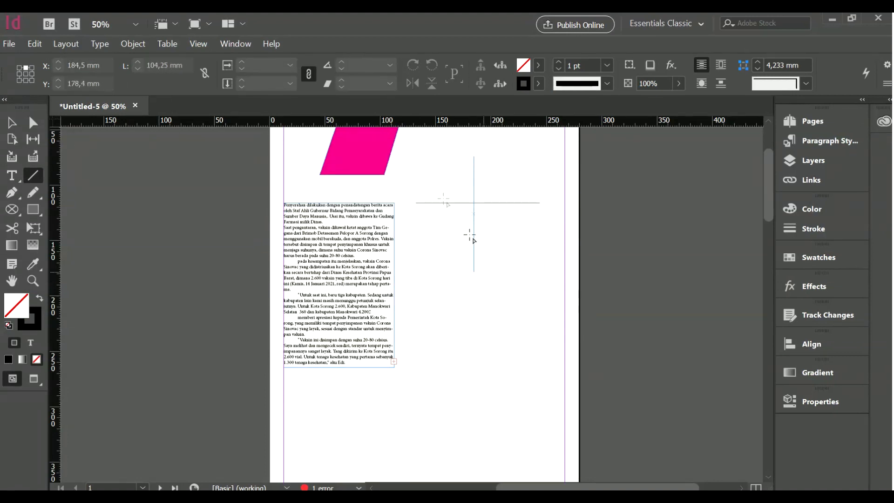
pyautogui.moveTo(430, 169); pyautogui.dragTo(520, 247)
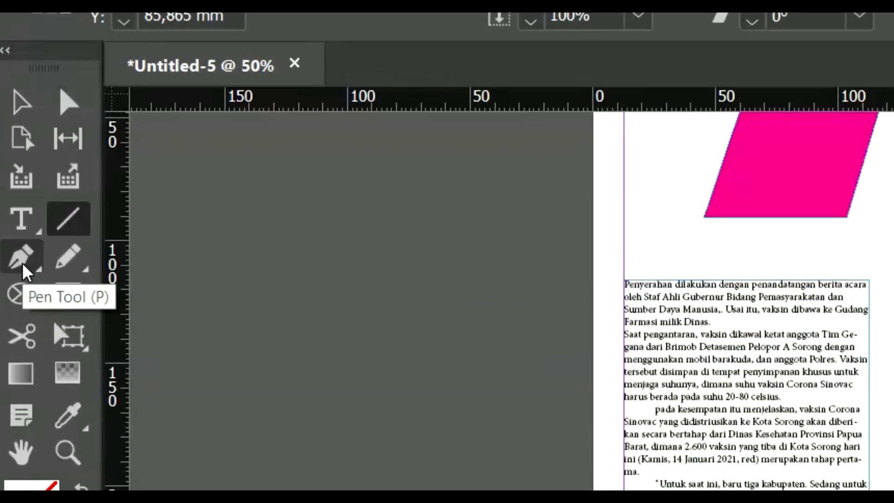
# - Draw an S-shaped open curve about 122 mm wide and 31 mm high below the crossed lines with the Pen tool
pyautogui.click(21, 262)
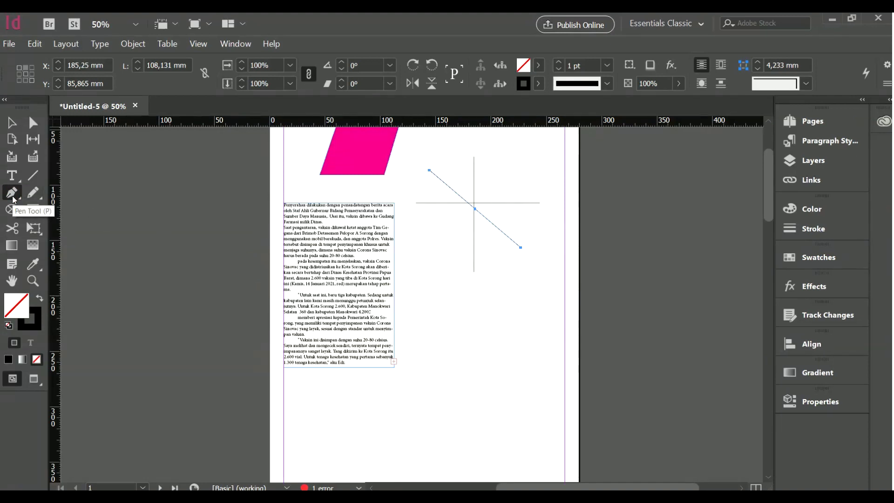
pyautogui.click(13, 199)
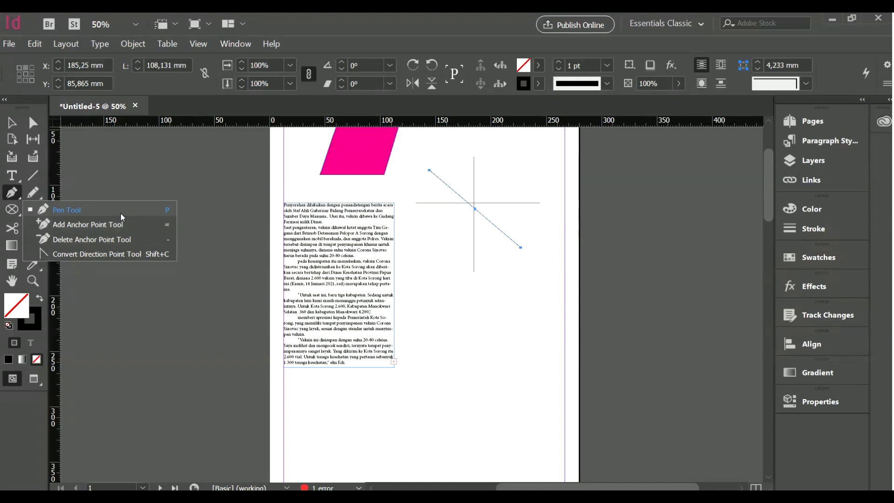
pyautogui.click(121, 210)
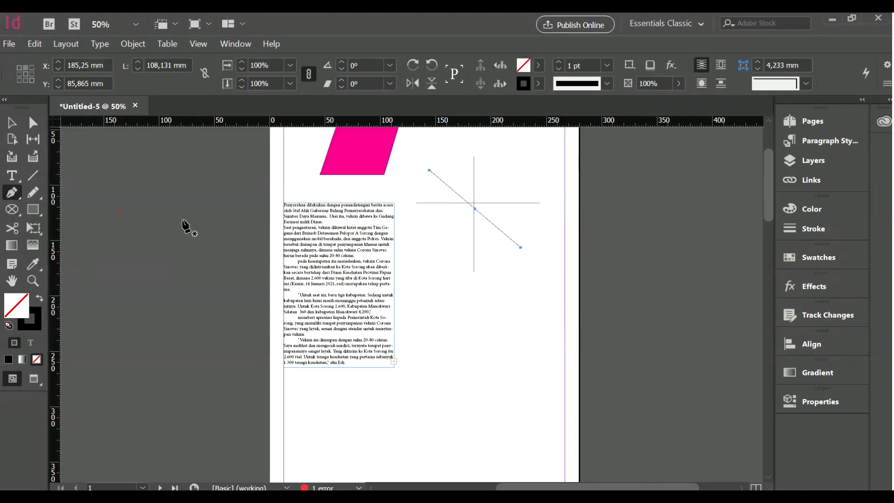
pyautogui.click(416, 295)
pyautogui.moveTo(478, 290); pyautogui.dragTo(520, 321)
pyautogui.moveTo(551, 286); pyautogui.dragTo(565, 265)
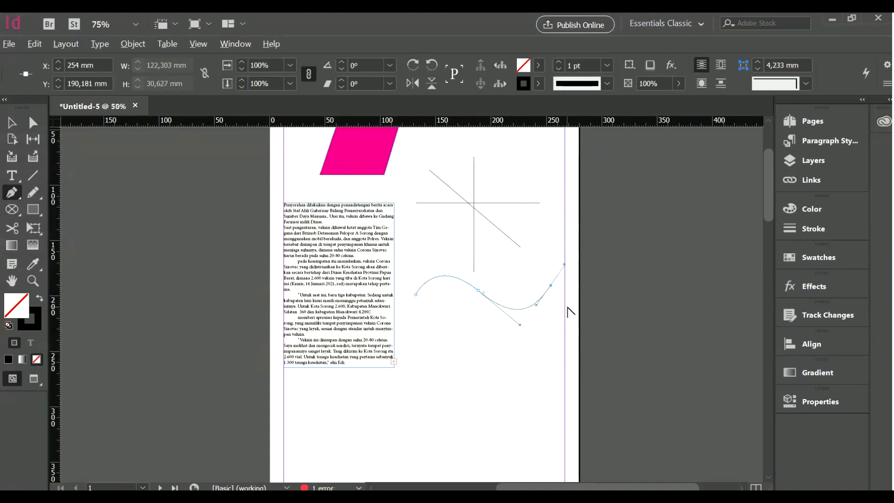
# - Add anchor points at the curve's crest, at its trough and near its right end with the Add Anchor Point tool
pyautogui.scroll(2, 568, 309)
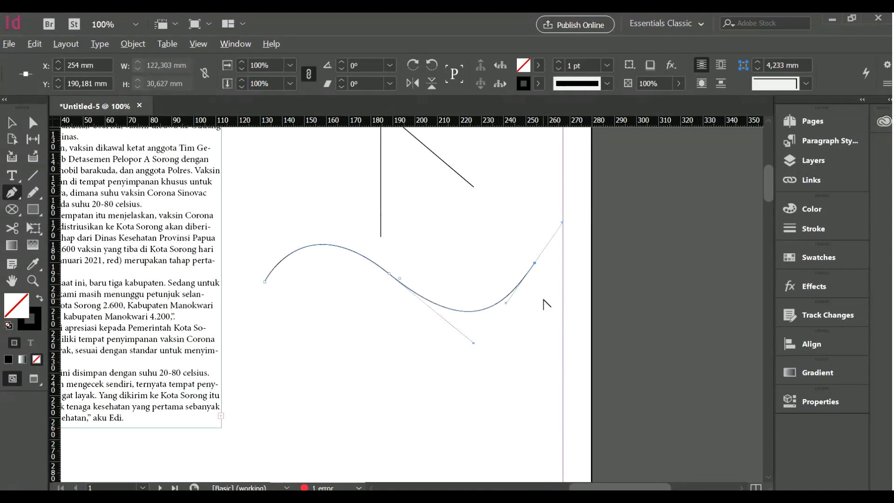
pyautogui.rightClick(12, 196)
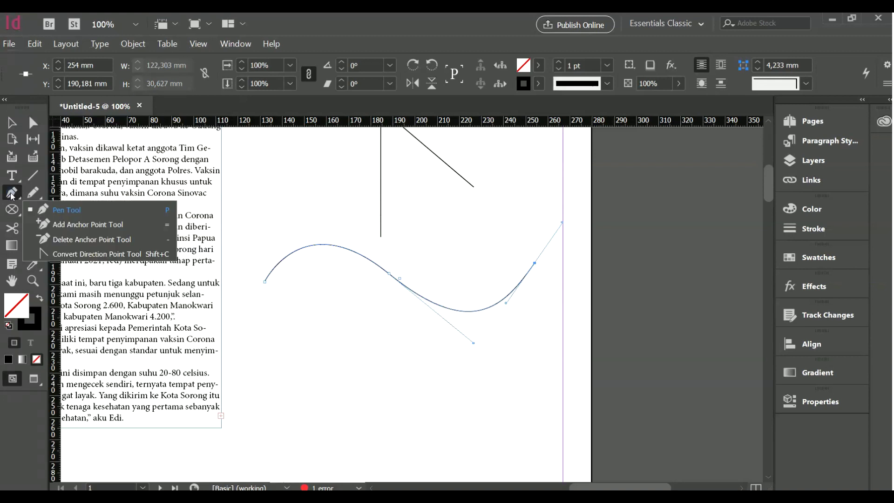
pyautogui.click(111, 227)
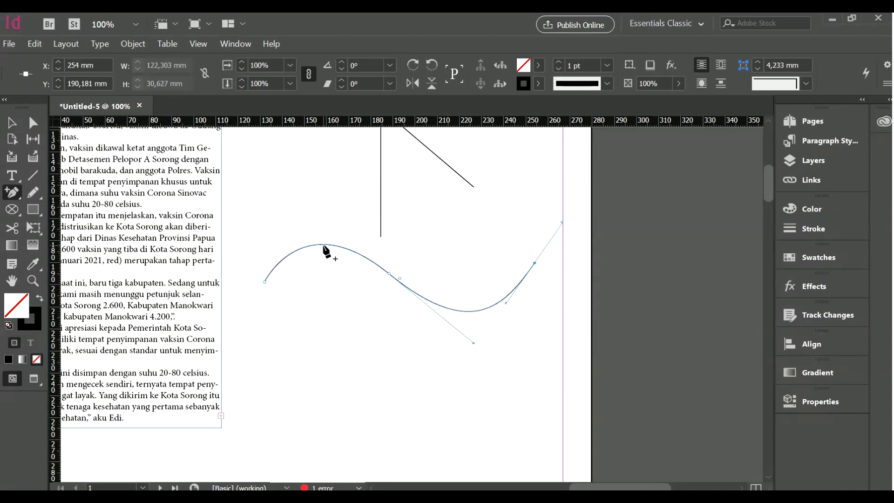
pyautogui.click(324, 245)
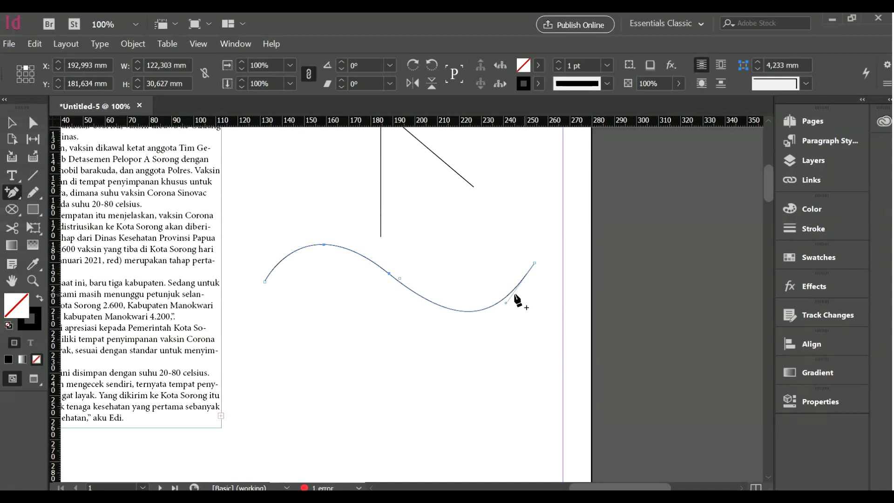
pyautogui.click(465, 310)
# - Remove the anchor points at the curve's crest and middle with the Delete Anchor Point tool
pyautogui.click(13, 194)
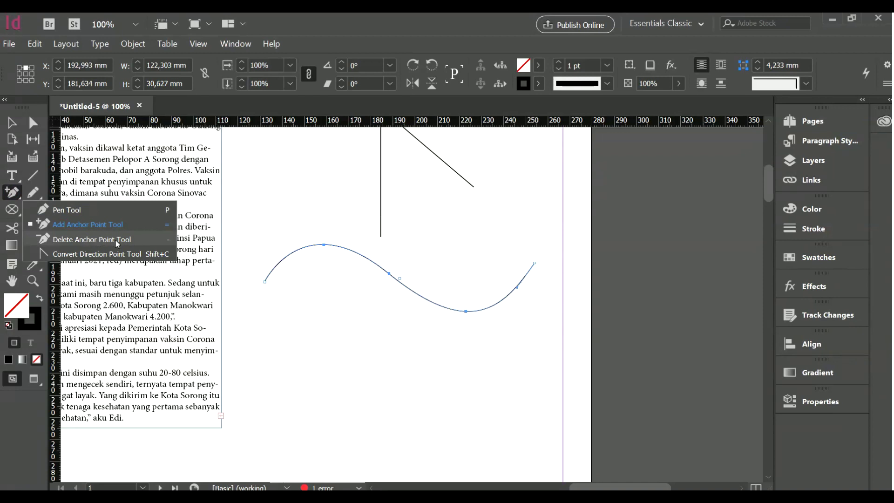
pyautogui.click(130, 243)
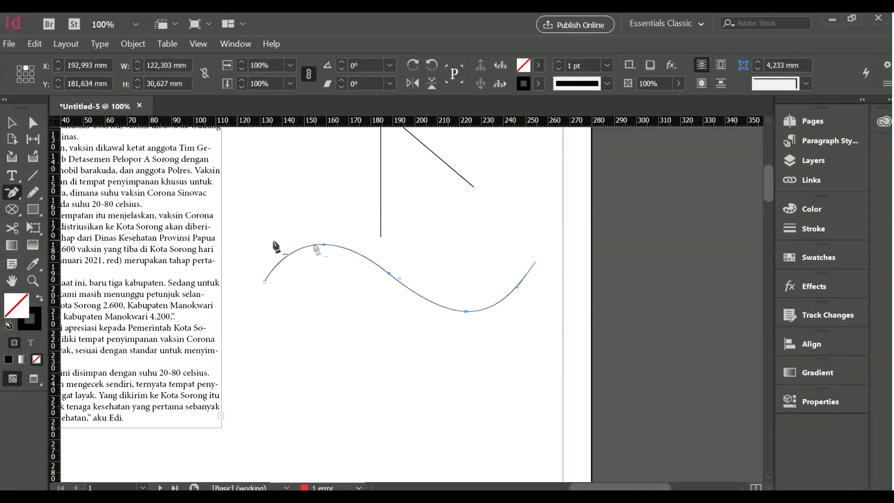
pyautogui.click(324, 245)
pyautogui.click(390, 274)
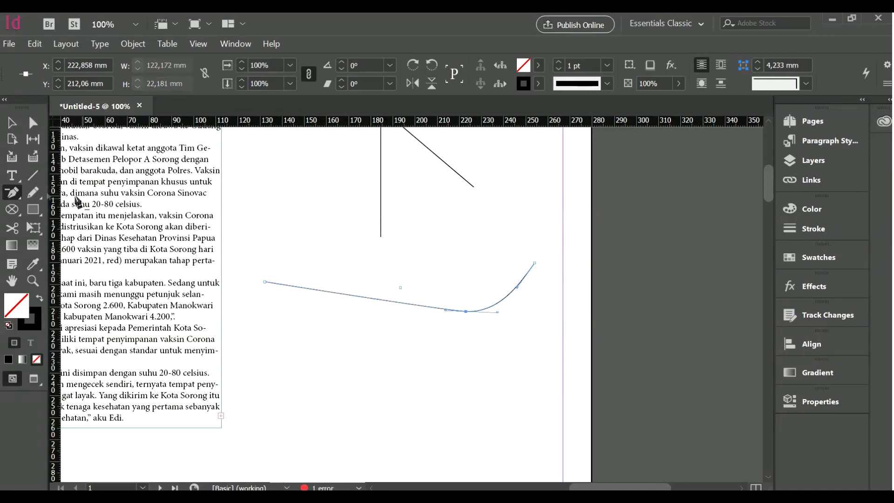
# - Reshape the open curve into a rounded trough by pulling direction handles from its lower anchor point with the Convert Direction Point tool
pyautogui.rightClick(12, 193)
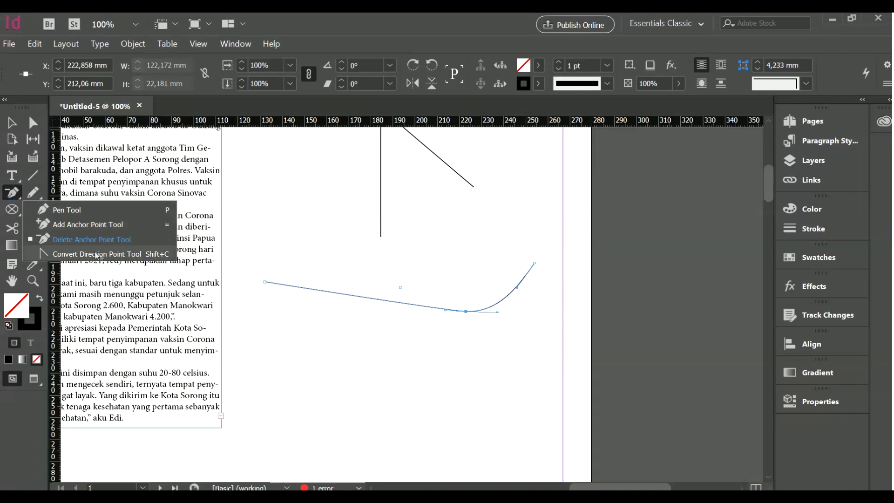
pyautogui.click(138, 254)
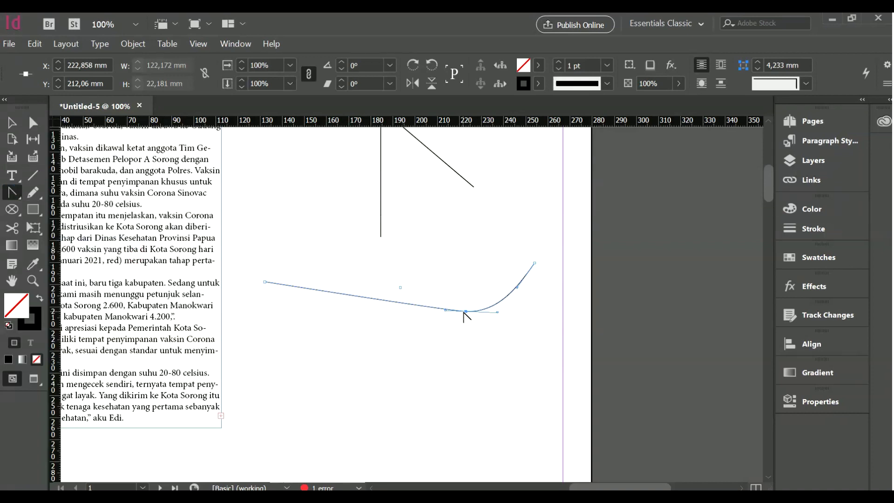
pyautogui.moveTo(466, 312); pyautogui.dragTo(536, 371)
# - Add an anchor point on the curve's left half and pull its direction handles up and rightward with the Convert Direction Point tool
pyautogui.moveTo(4, 200); pyautogui.dragTo(60, 225)
pyautogui.click(363, 276)
pyautogui.moveTo(10, 196); pyautogui.dragTo(54, 254)
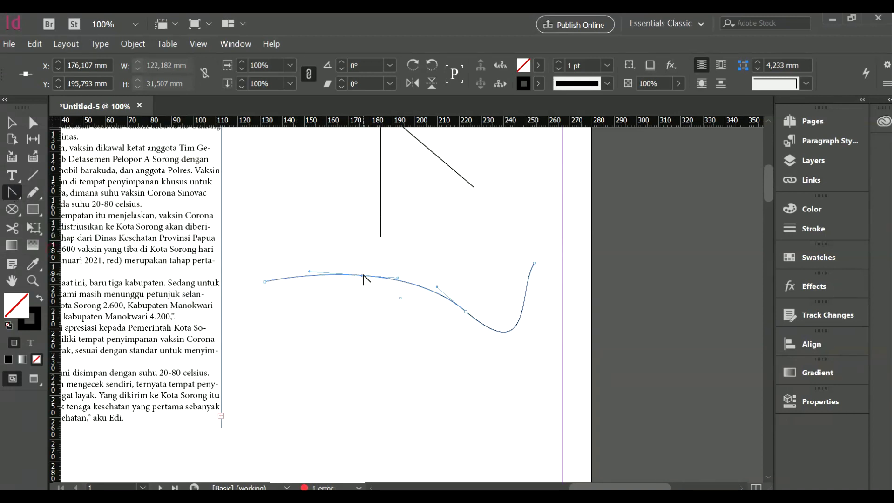
pyautogui.moveTo(363, 276); pyautogui.dragTo(433, 243)
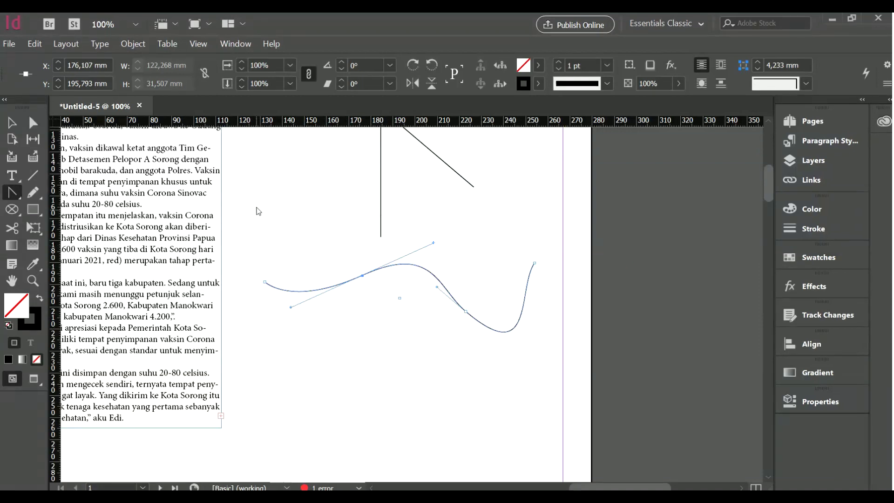
# - Add anchor points on the pink parallelogram's right and bottom edges, and move its lower-right corner and bottom point inward with Direct Selection
pyautogui.moveTo(247, 196); pyautogui.dragTo(463, 236)
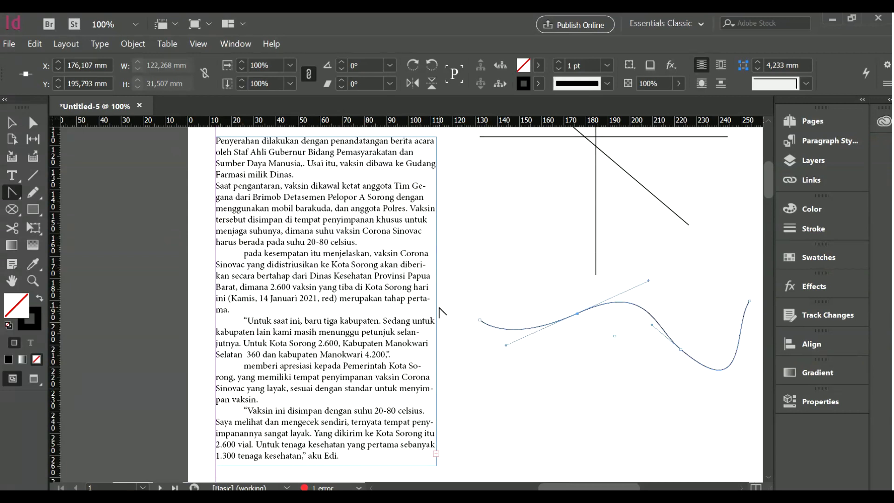
pyautogui.scroll(5, 440, 311)
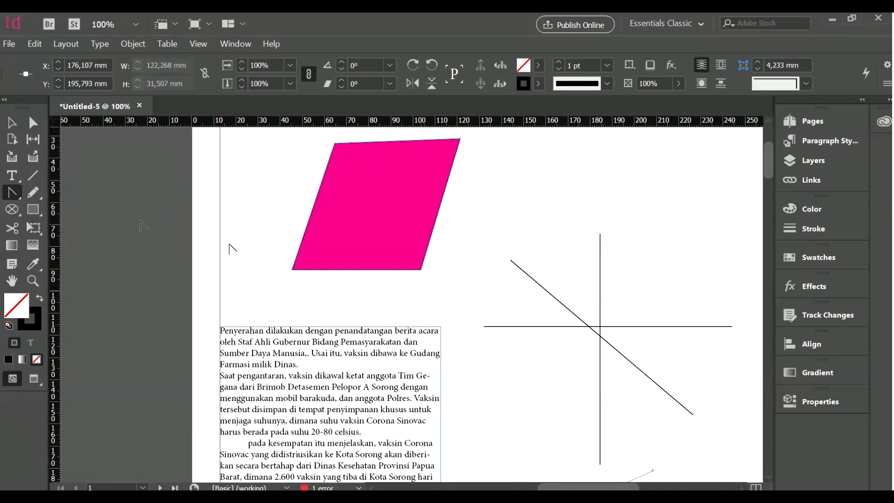
pyautogui.click(17, 196)
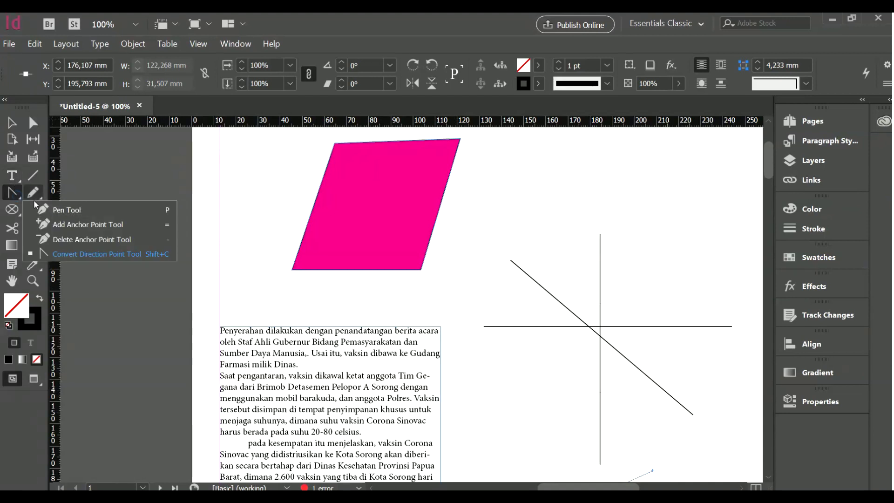
pyautogui.click(62, 225)
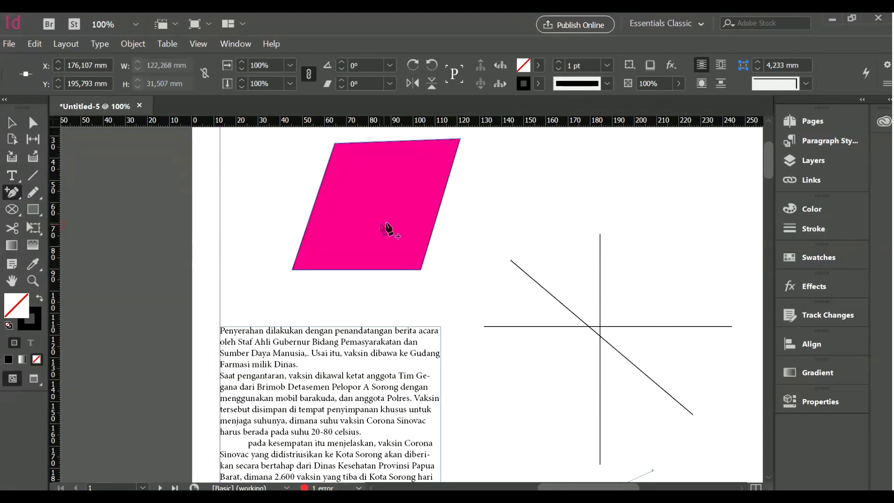
pyautogui.click(435, 226)
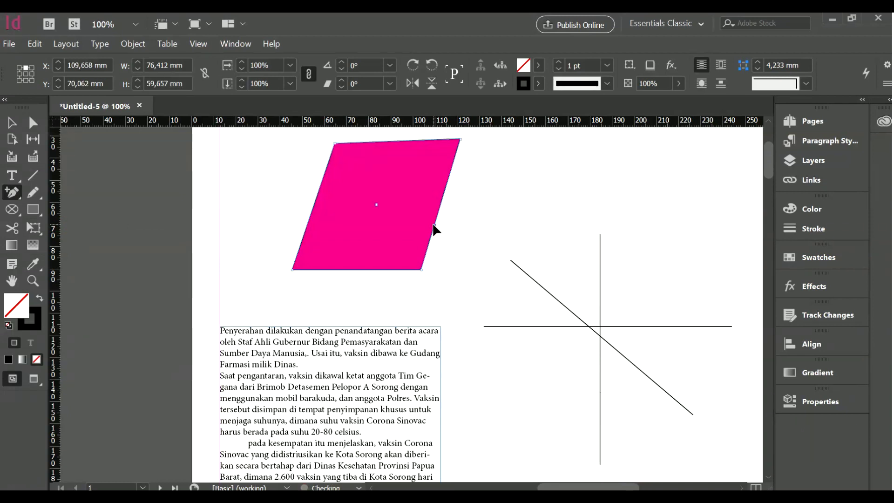
pyautogui.click(371, 270)
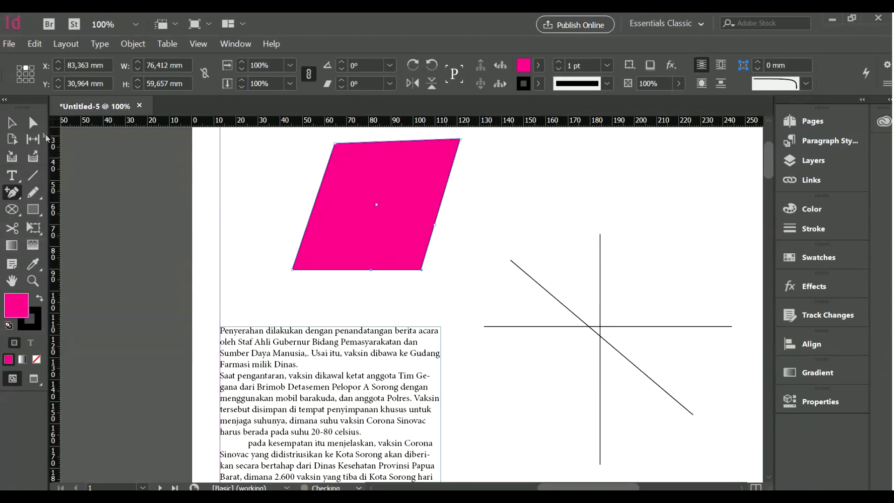
pyautogui.click(34, 125)
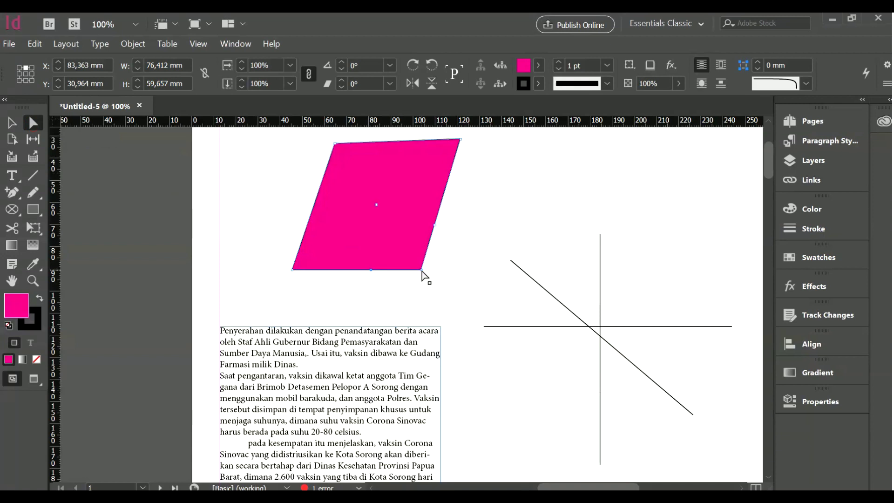
pyautogui.moveTo(422, 271); pyautogui.dragTo(396, 225)
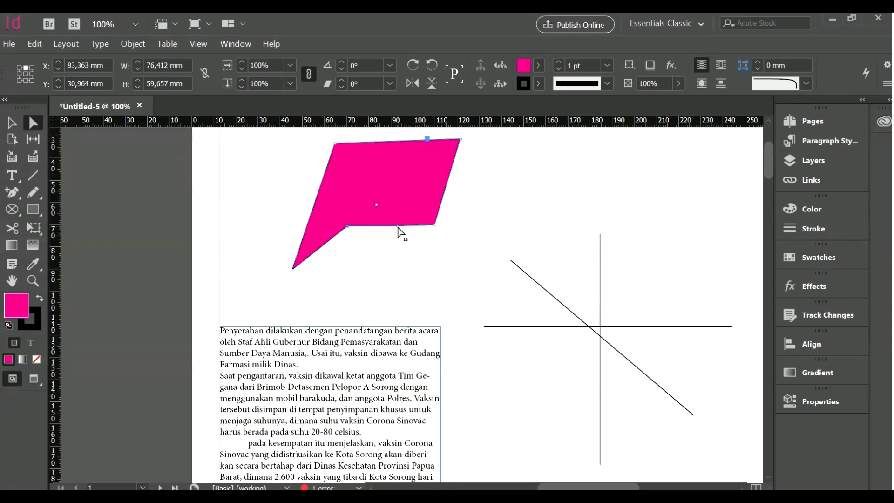
# - Add anchor points on the text frame's right and bottom edges and move the right one inward to about X 85 mm, Y 233.6 mm
pyautogui.scroll(-10, 443, 294)
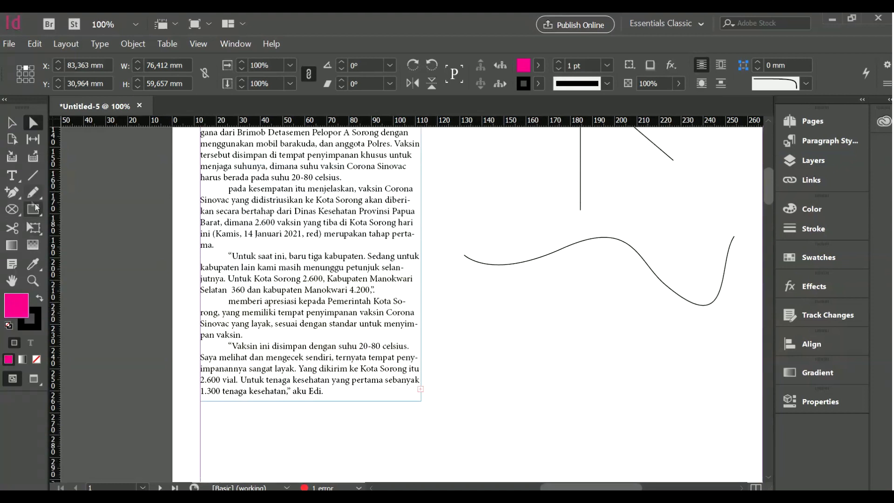
pyautogui.click(16, 194)
pyautogui.click(421, 325)
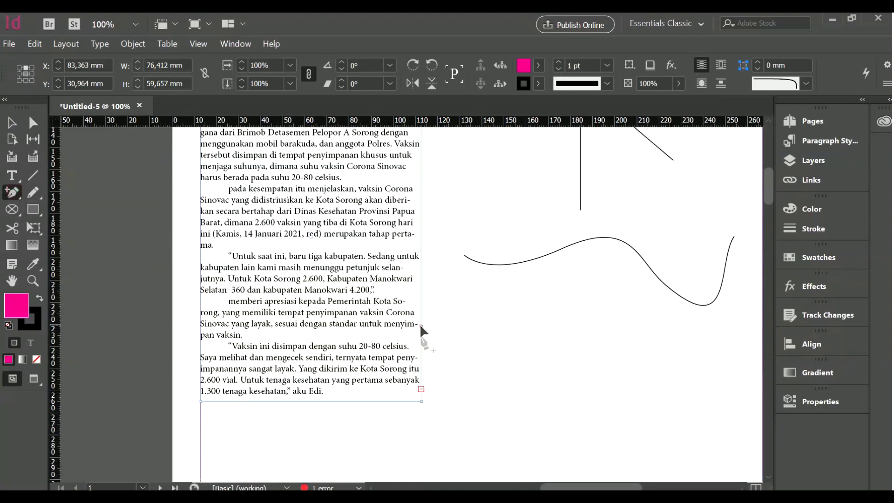
pyautogui.keyDown('ctrl'); pyautogui.click(326, 402); pyautogui.keyUp('ctrl')
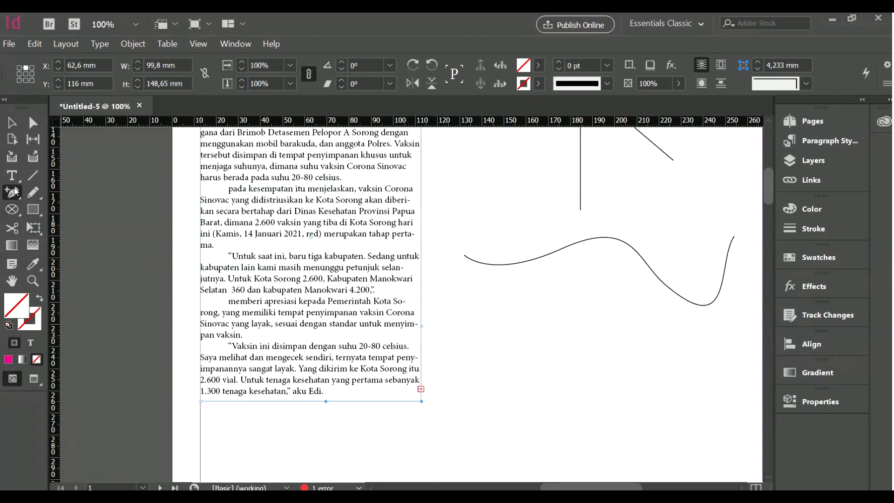
pyautogui.click(36, 123)
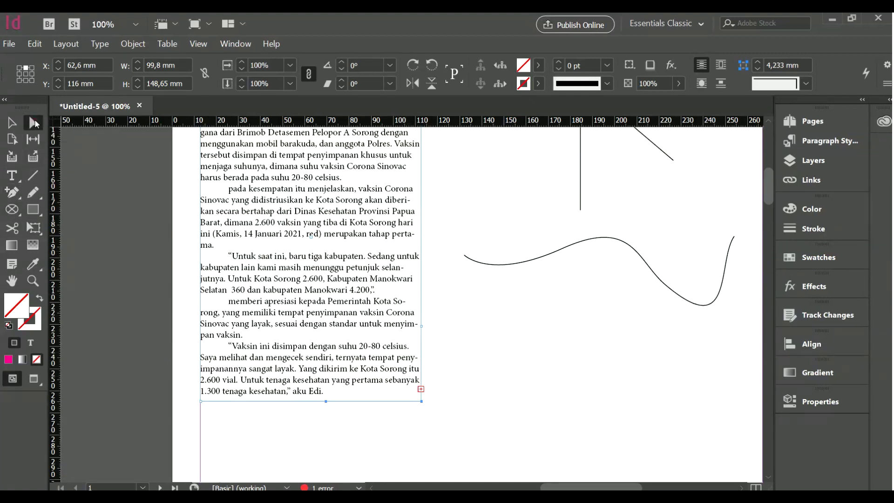
pyautogui.moveTo(422, 326); pyautogui.dragTo(360, 332)
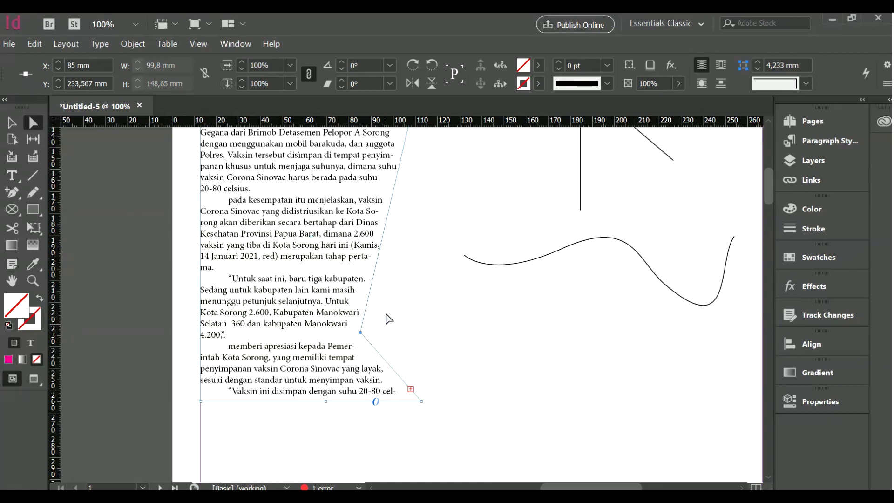
pyautogui.scroll(-1, 388, 313)
pyautogui.moveTo(430, 299); pyautogui.dragTo(413, 363)
pyautogui.moveTo(413, 313); pyautogui.dragTo(426, 281)
pyautogui.scroll(1, 367, 375)
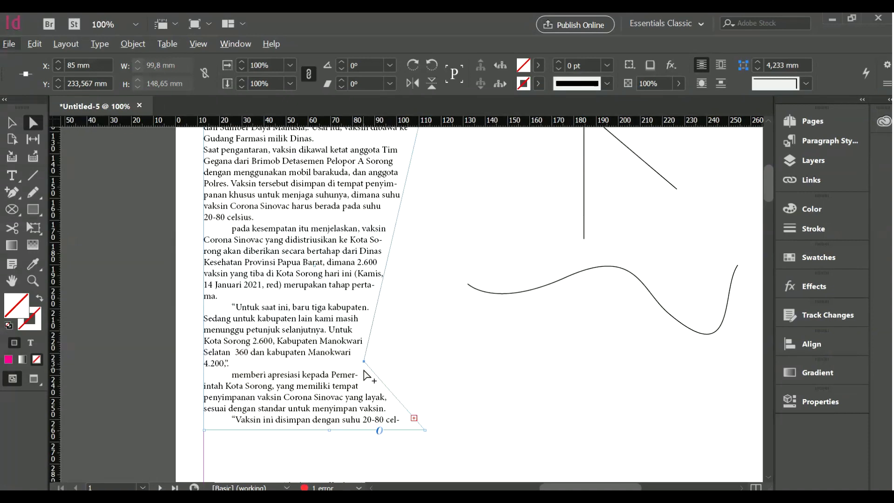
pyautogui.moveTo(360, 390); pyautogui.dragTo(387, 367)
pyautogui.moveTo(473, 320); pyautogui.dragTo(445, 322)
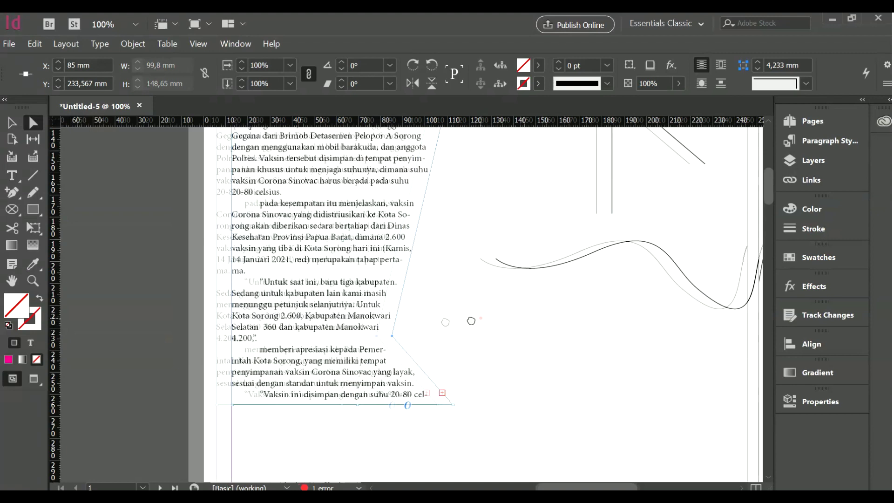
pyautogui.press('alt')
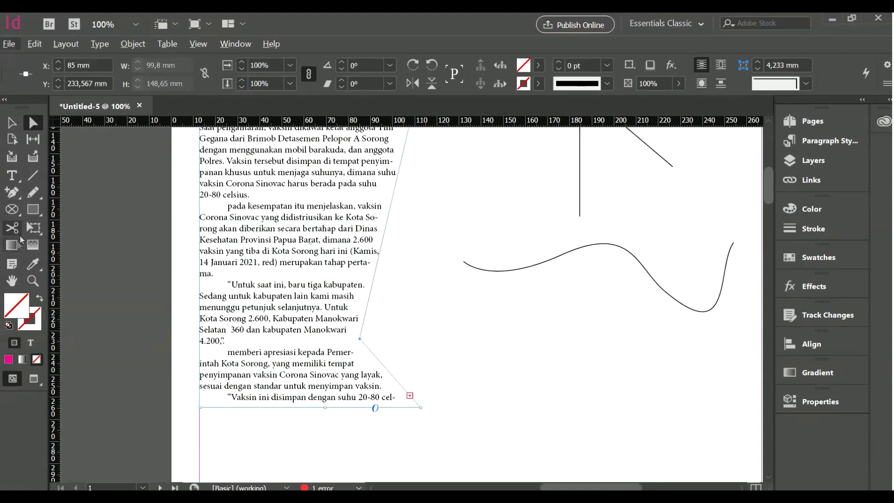
# - Remove the text frame's inward-pulled anchor point with the Delete Anchor Point tool
pyautogui.click(12, 192)
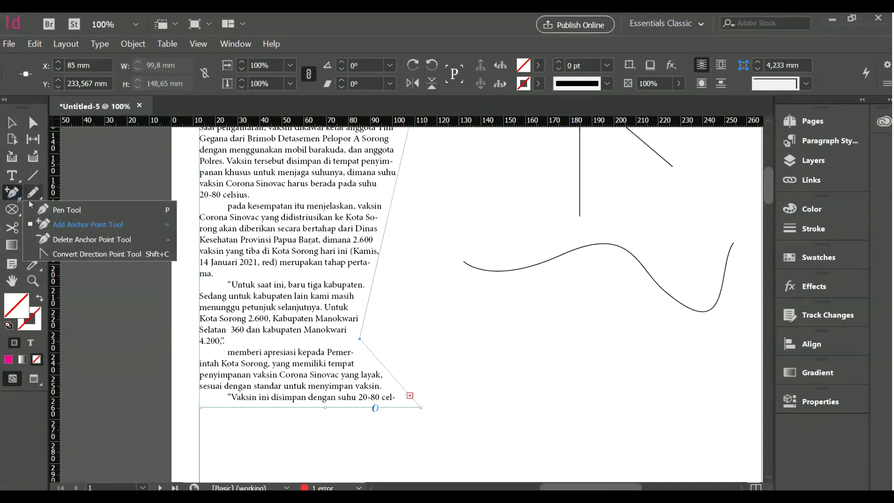
pyautogui.click(55, 243)
pyautogui.click(359, 339)
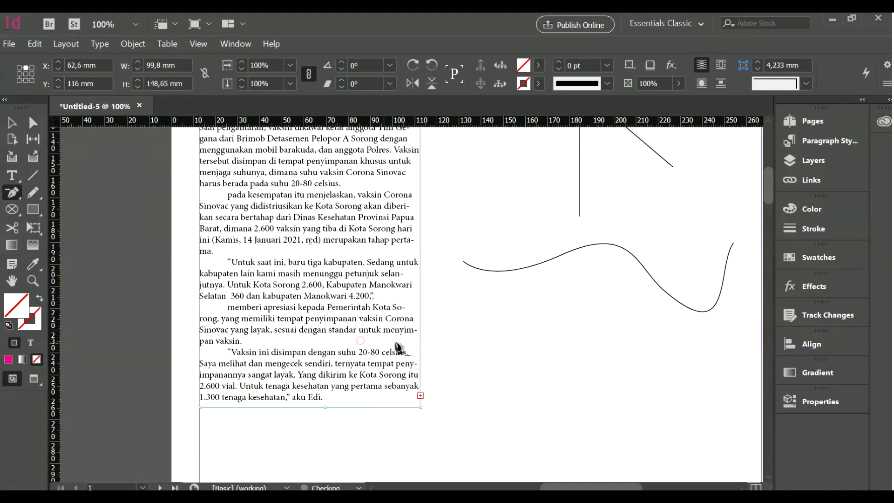
# - Delete the two anchor points moved inward on the pink shape's lower edge, then deselect the shape
pyautogui.scroll(5, 326, 279)
pyautogui.click(309, 230)
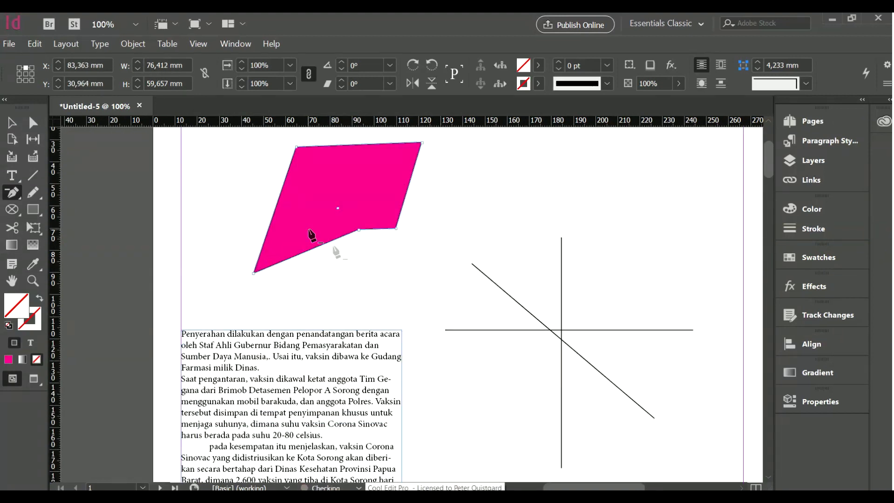
pyautogui.click(359, 230)
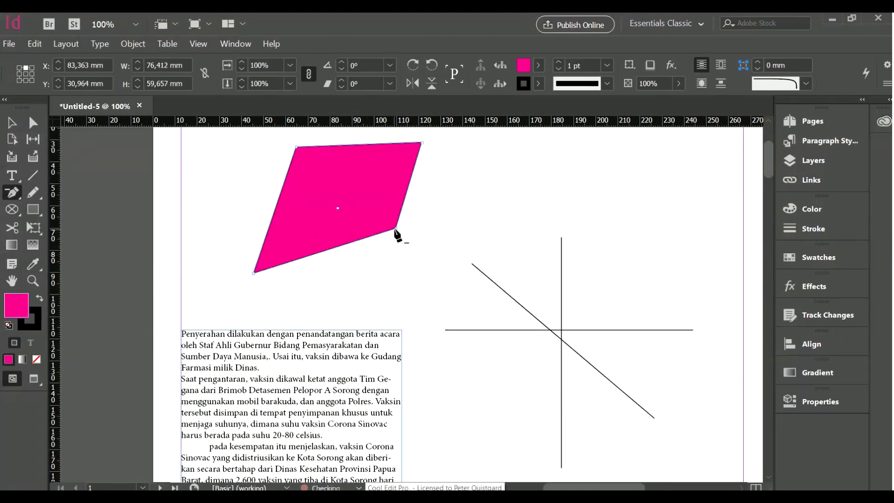
pyautogui.click(74, 207)
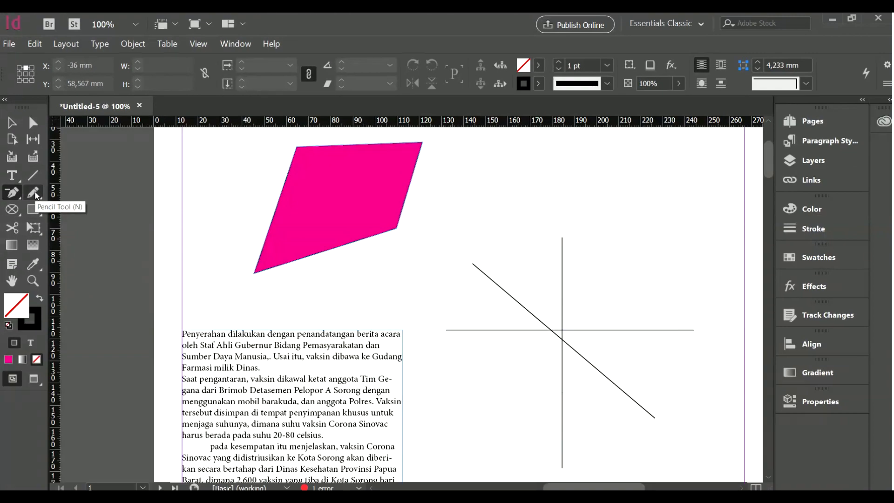
# - Draw a wavy freehand line about 59 mm wide and 8 mm high above the crossed lines with the Pencil tool
pyautogui.click(37, 196)
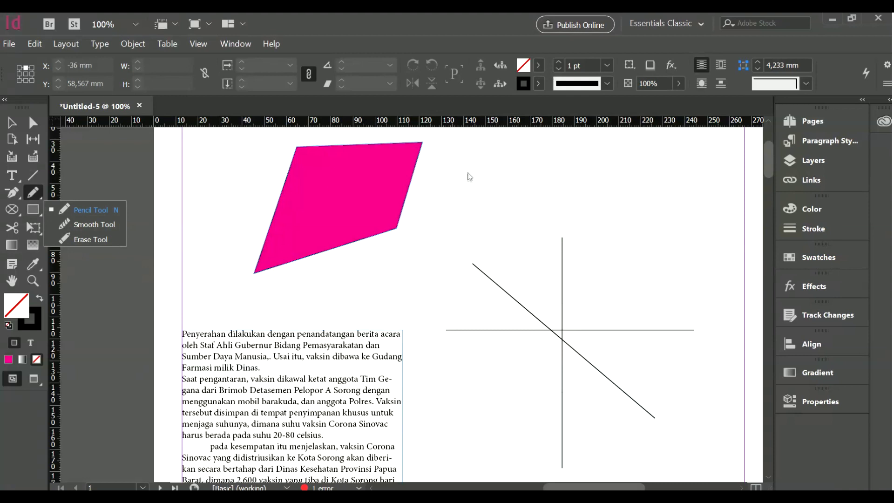
pyautogui.click(89, 210)
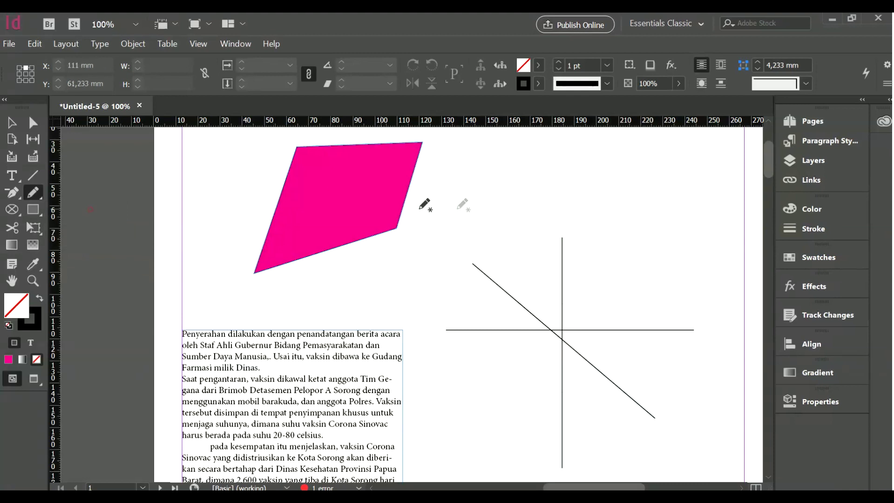
pyautogui.moveTo(460, 199)
pyautogui.mouseDown()
pyautogui.moveTo(483, 189)
pyautogui.moveTo(532, 203)
pyautogui.moveTo(591, 187)
pyautogui.mouseUp()
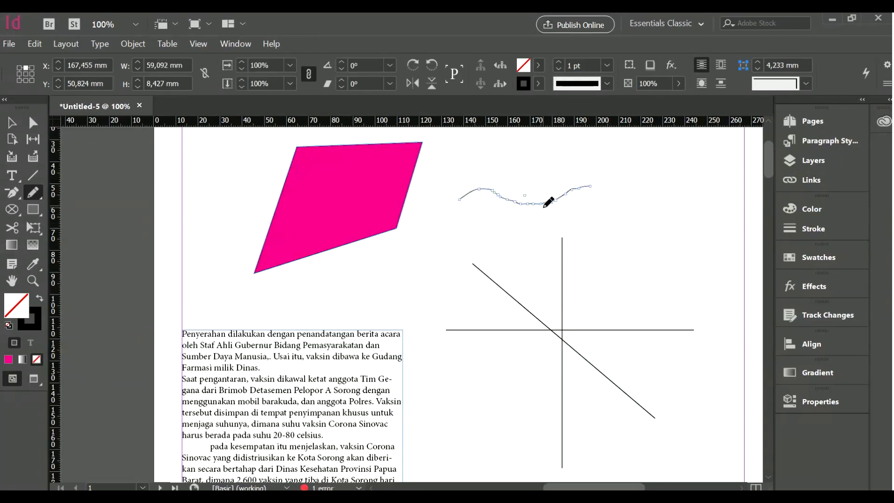
# - Raise the pencil line's crest anchor to about Y 47.7 mm and lower a point on its descending slope to about Y 60.8 mm
pyautogui.scroll(2, 549, 201)
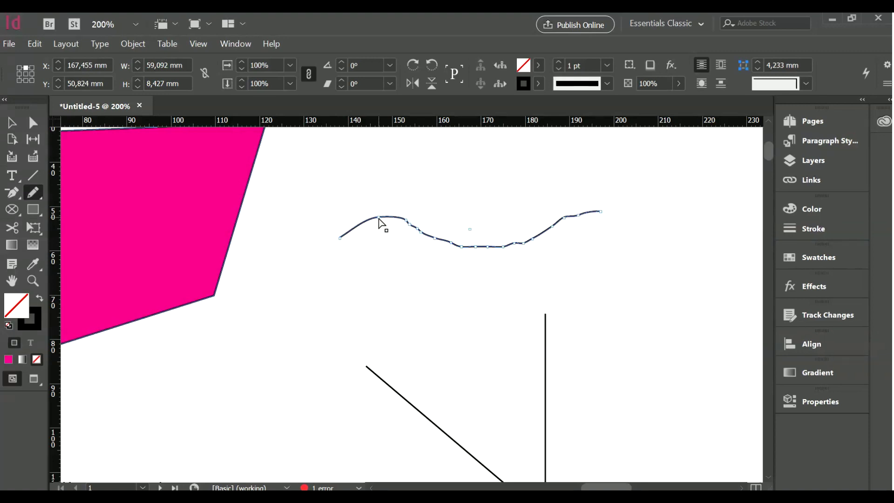
pyautogui.moveTo(378, 218); pyautogui.dragTo(378, 197)
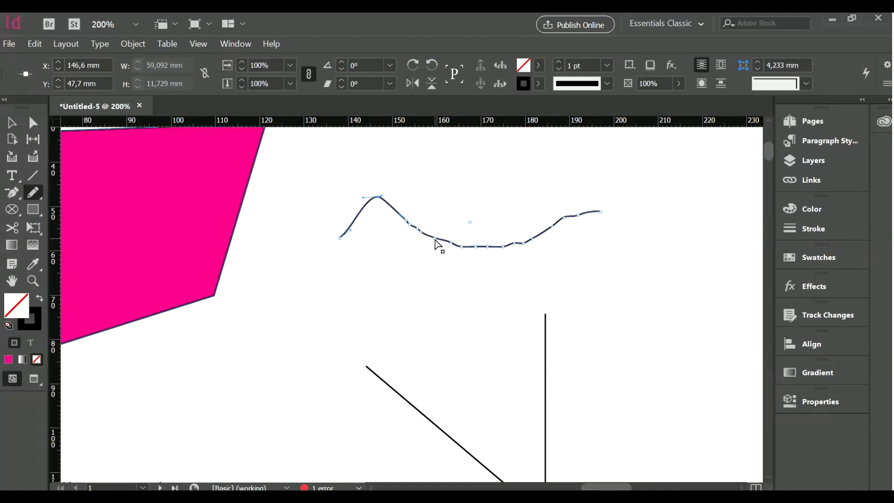
pyautogui.moveTo(435, 239); pyautogui.dragTo(431, 259)
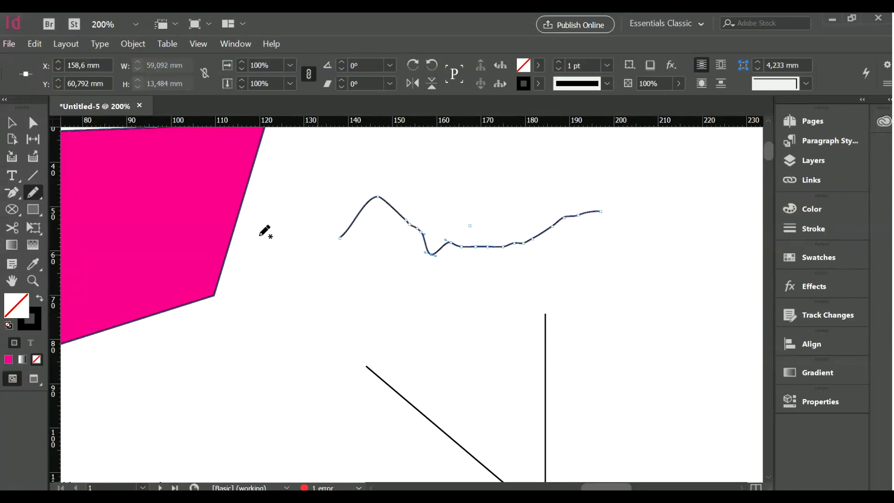
# - Apply the Smooth tool to the pencil line's left slope and move the point beside its crest to about X 150.6 mm, Y 47.5 mm
pyautogui.rightClick(37, 192)
pyautogui.click(73, 212)
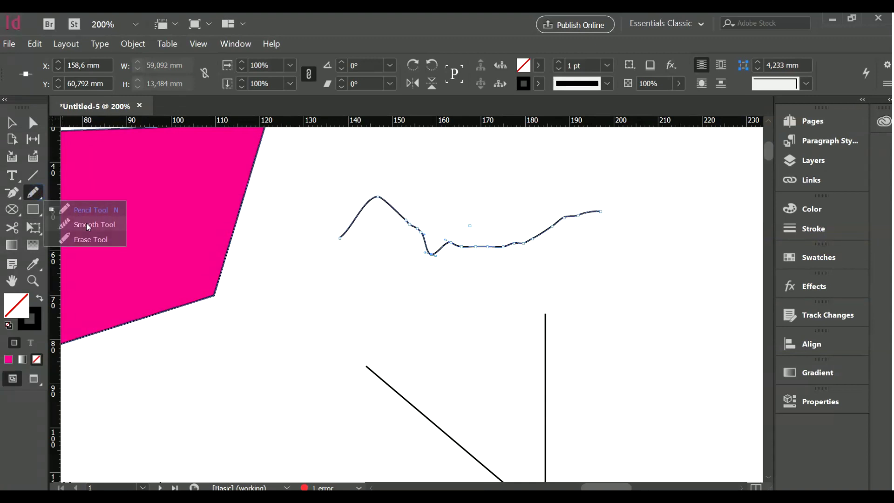
pyautogui.moveTo(371, 205)
pyautogui.mouseDown()
pyautogui.moveTo(387, 187)
pyautogui.moveTo(368, 194)
pyautogui.mouseUp()
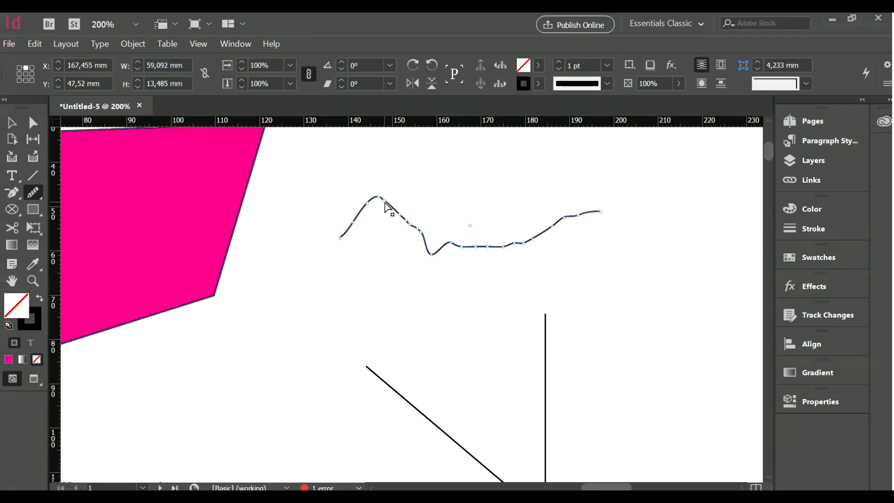
pyautogui.moveTo(386, 205)
pyautogui.mouseDown()
pyautogui.moveTo(395, 196)
pyautogui.moveTo(397, 211)
pyautogui.mouseUp()
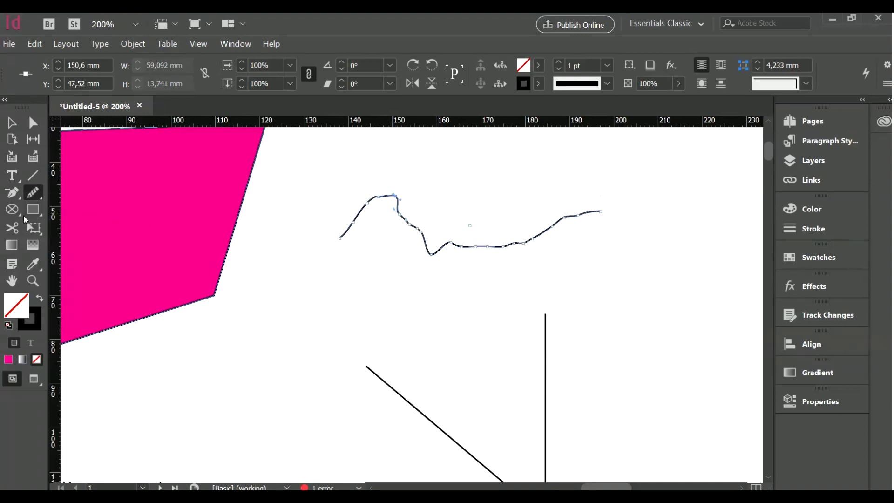
# - Erase the left end of the pencil line with the Erase tool, shortening it to about 54 mm wide
pyautogui.moveTo(38, 195); pyautogui.dragTo(80, 242)
pyautogui.moveTo(351, 194)
pyautogui.mouseDown()
pyautogui.moveTo(325, 224)
pyautogui.moveTo(338, 253)
pyautogui.moveTo(379, 245)
pyautogui.moveTo(381, 198)
pyautogui.moveTo(320, 216)
pyautogui.mouseUp()
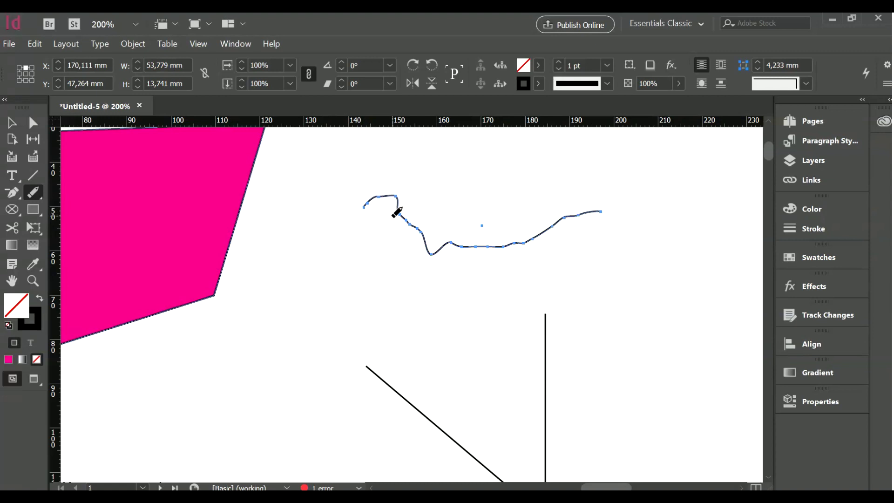
# - Draw an empty rectangle frame about 43 mm wide and 37 mm high below the curved line with the Rectangle Frame tool
pyautogui.press('f')
pyautogui.scroll(-3, 130, 200)
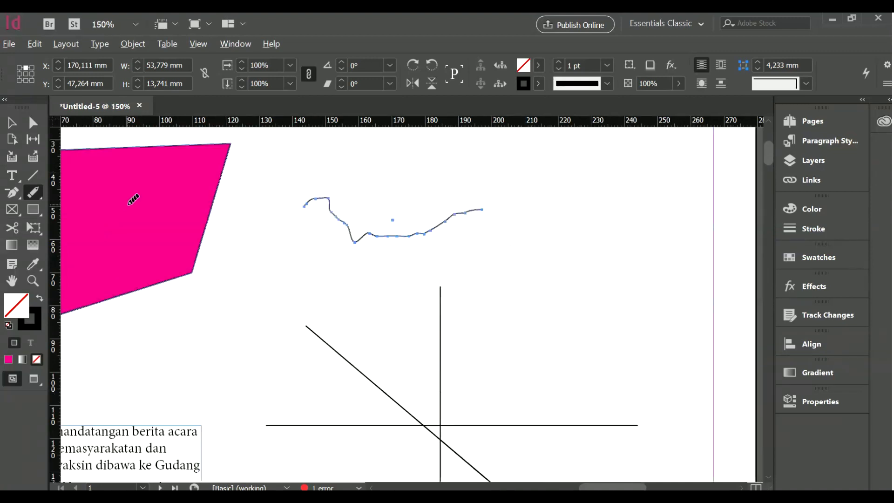
pyautogui.moveTo(204, 211); pyautogui.dragTo(185, 283)
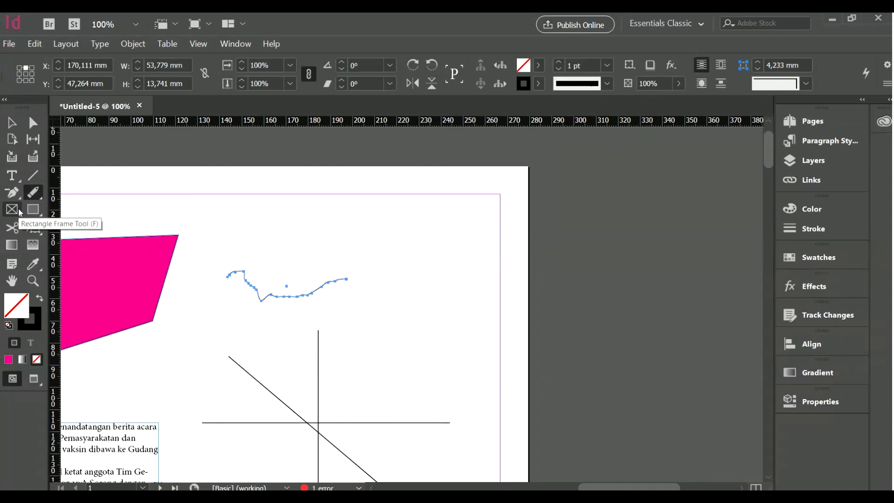
pyautogui.click(11, 209)
pyautogui.moveTo(270, 356); pyautogui.dragTo(351, 167)
pyautogui.moveTo(344, 420); pyautogui.dragTo(402, 329)
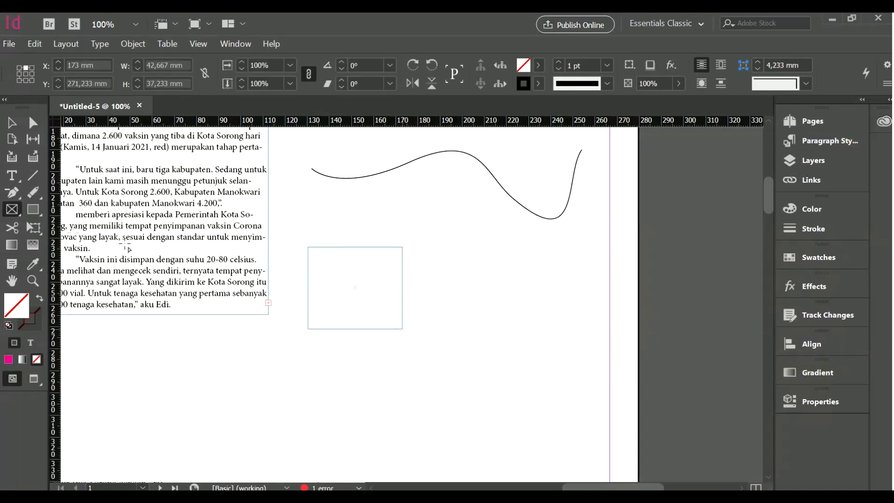
# - Draw a rectangle about 45 mm wide and 37 mm high to the right of the empty frame and fill it with C=100 M=0 Y=0 K=0
pyautogui.press('m')
pyautogui.moveTo(420, 247); pyautogui.dragTo(521, 328)
pyautogui.press('v')
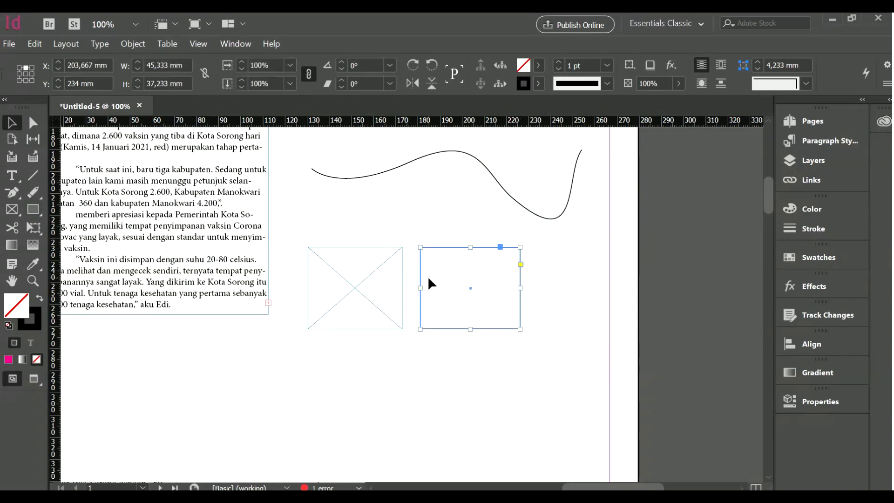
pyautogui.keyDown('alt'); pyautogui.scroll(1, 428, 276); pyautogui.keyUp('alt')
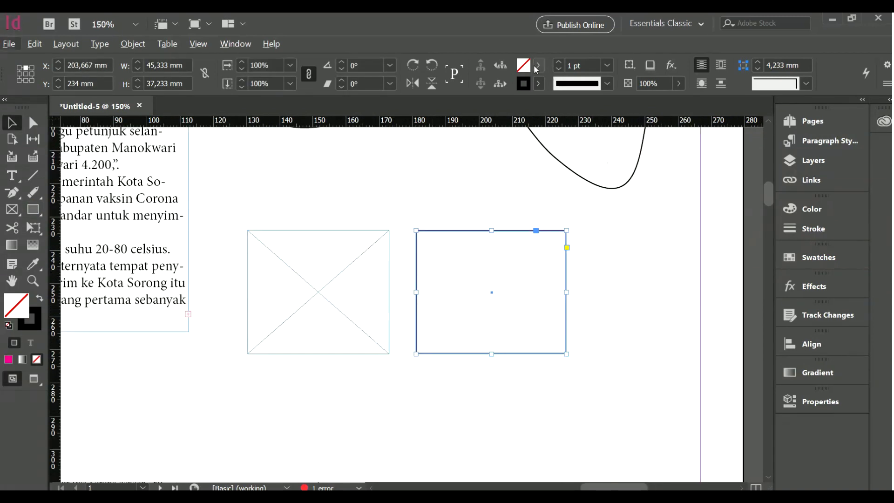
pyautogui.click(538, 66)
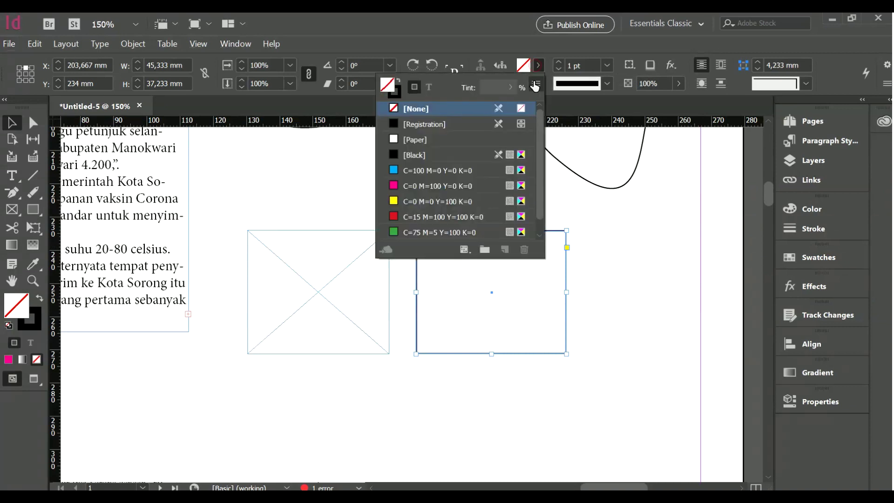
pyautogui.click(429, 171)
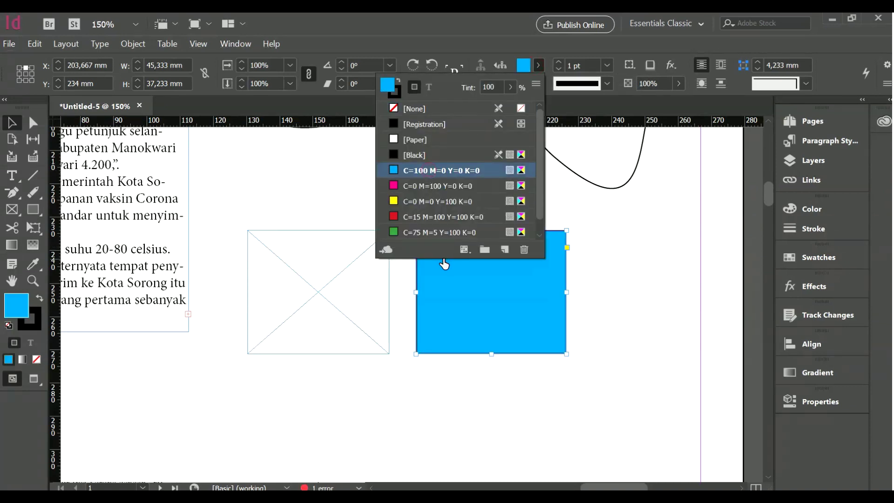
pyautogui.click(359, 205)
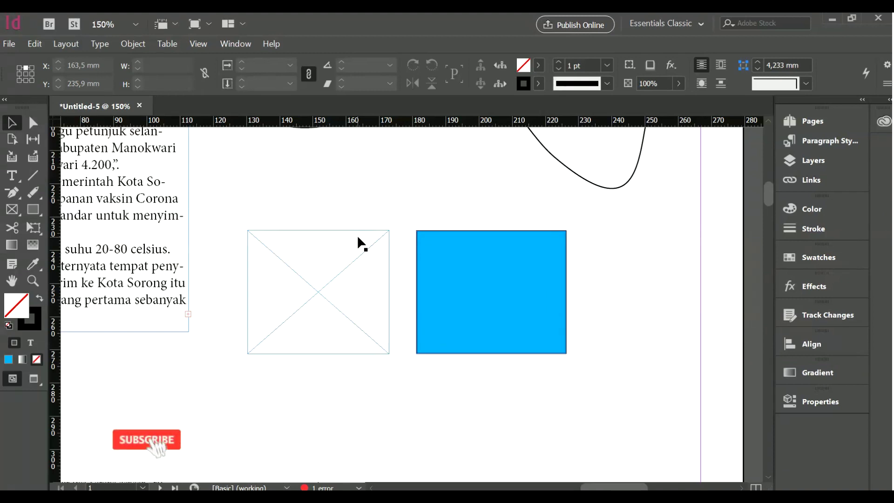
# - Place the image file 10 from the Majalah JOY Edit folder into the empty rectangle frame
pyautogui.click(356, 247)
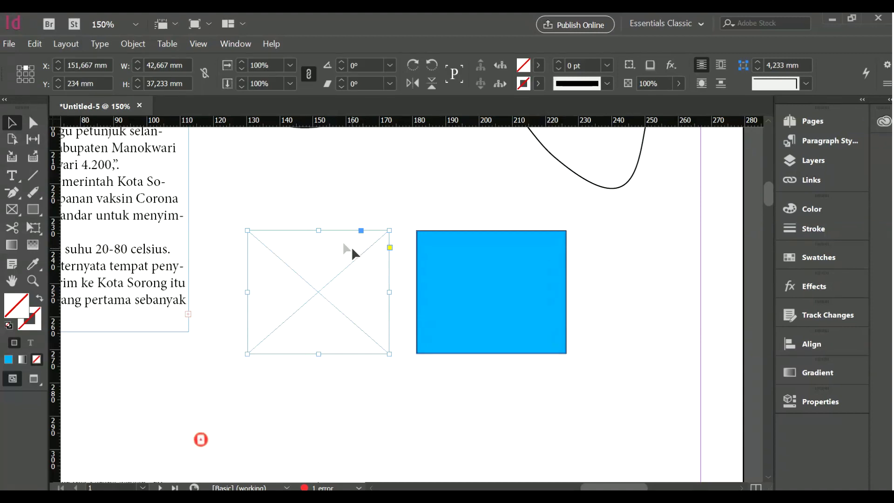
pyautogui.click(9, 45)
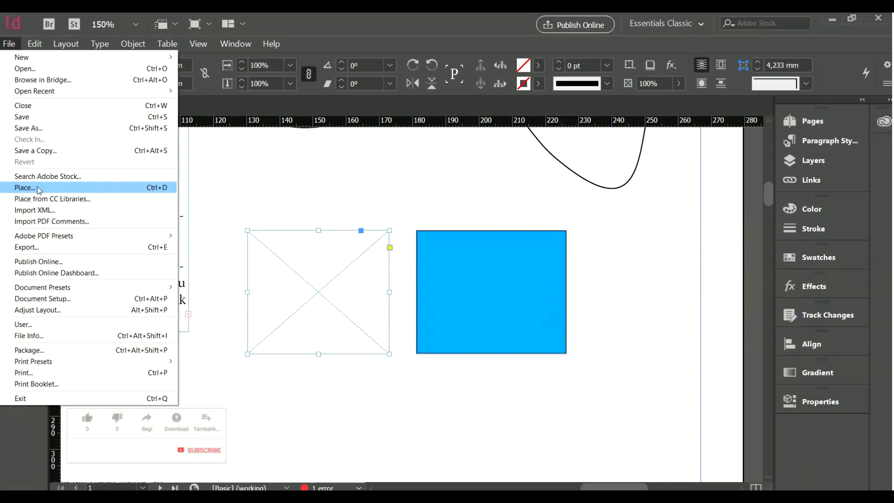
pyautogui.click(24, 187)
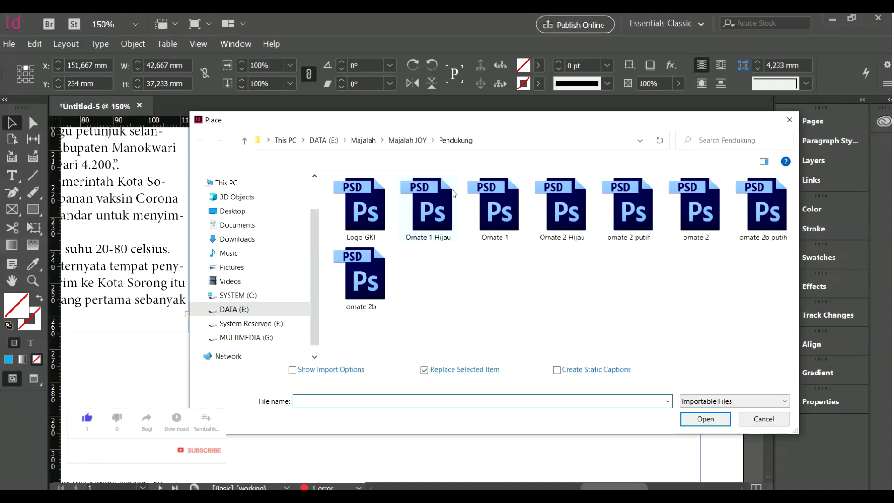
pyautogui.click(406, 140)
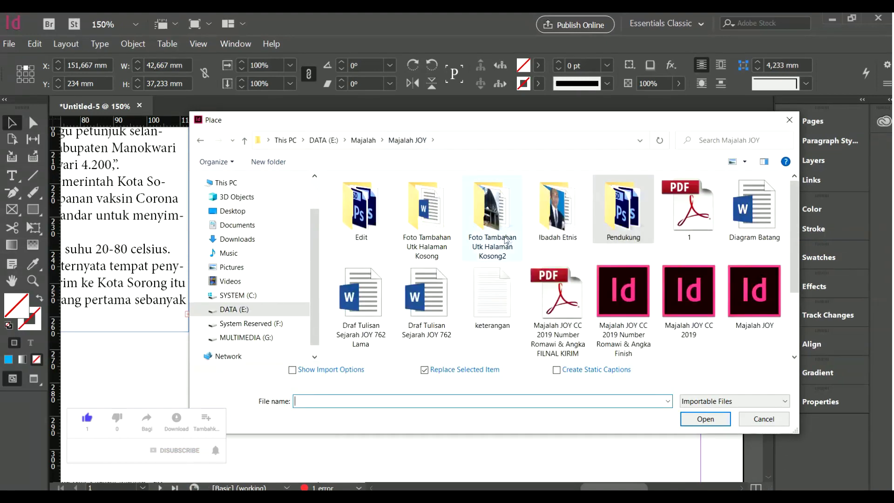
pyautogui.doubleClick(360, 209)
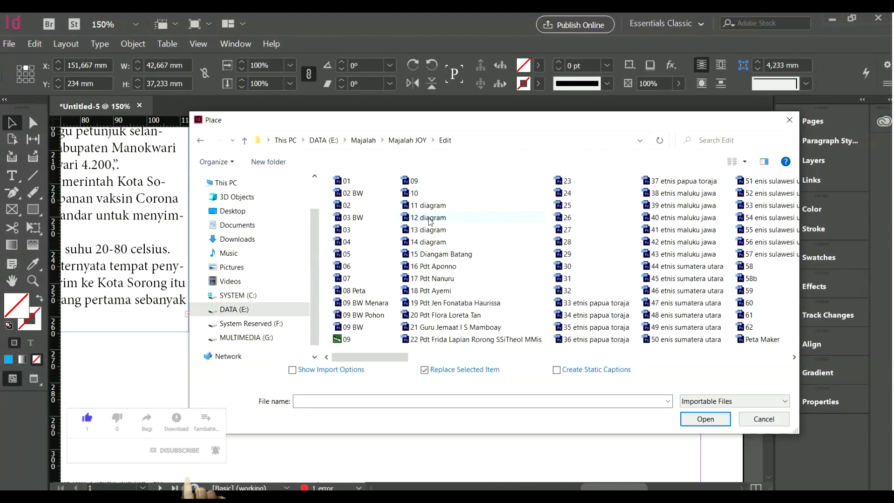
pyautogui.doubleClick(413, 193)
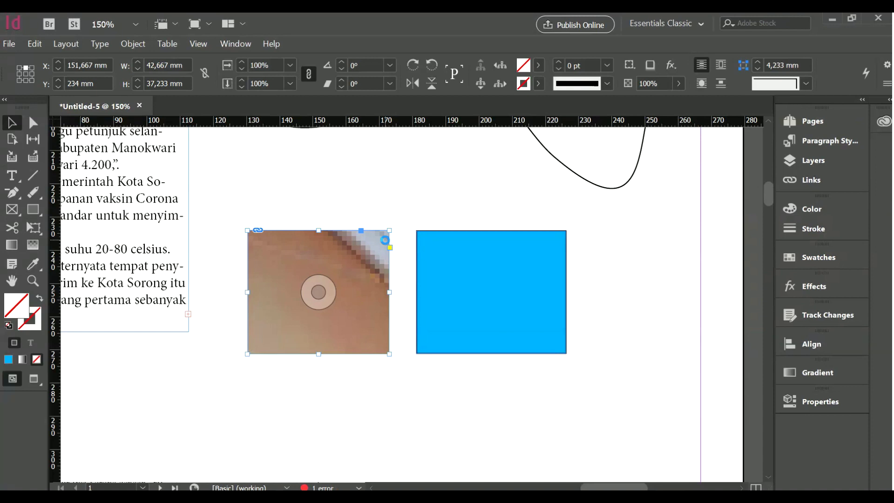
# - Place the same image file into the cyan-filled rectangle
pyautogui.click(452, 247)
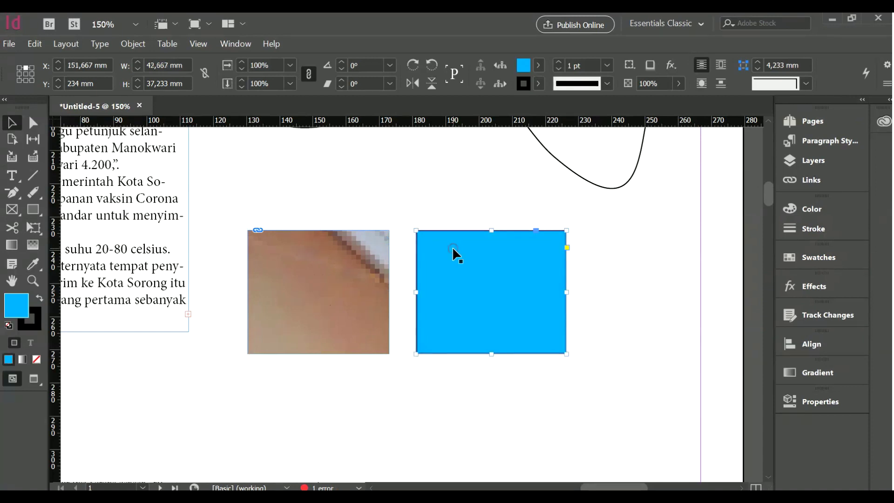
pyautogui.click(9, 43)
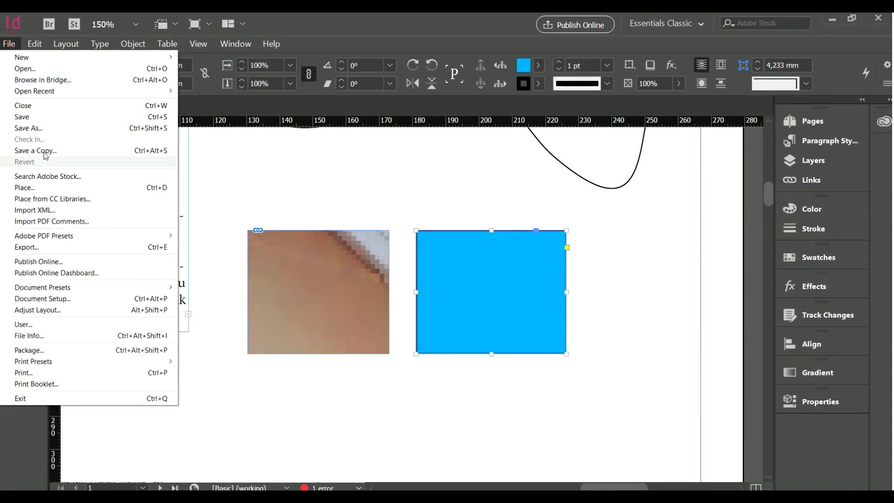
pyautogui.click(57, 192)
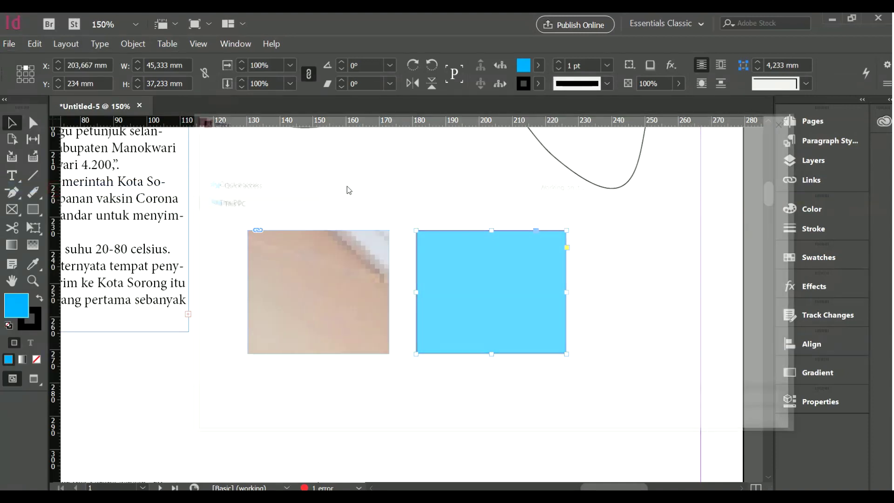
pyautogui.doubleClick(414, 185)
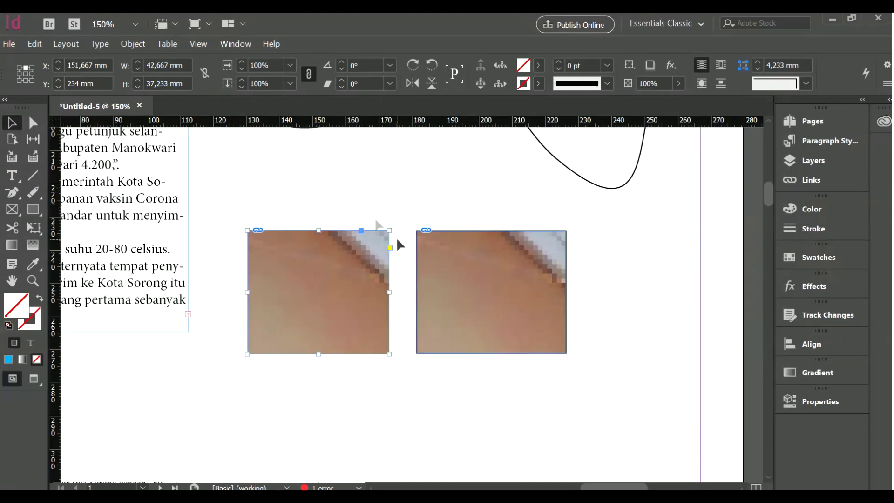
# - Set the stroke weight of both image frames and the curved line above them to 4 pt
pyautogui.moveTo(249, 267); pyautogui.dragTo(641, 385)
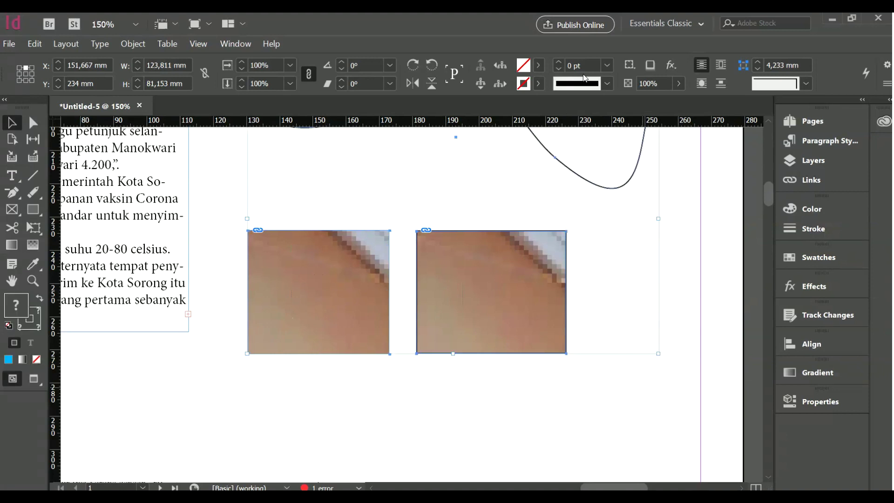
pyautogui.click(606, 66)
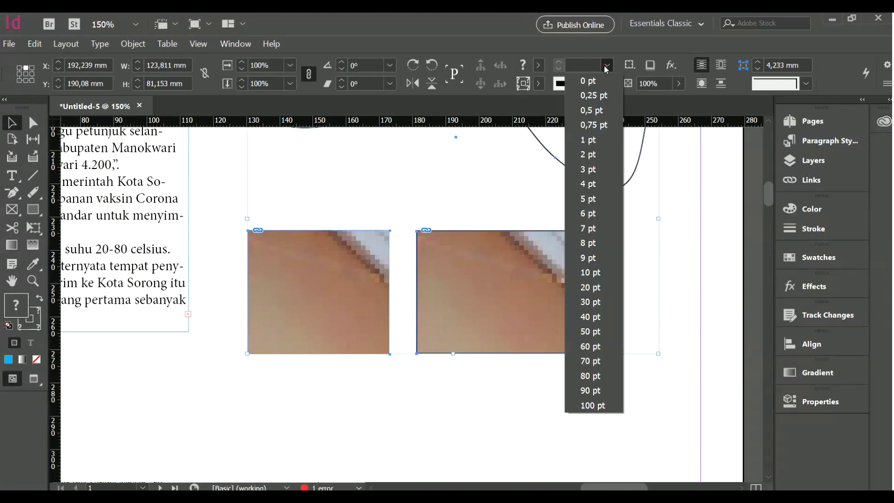
pyautogui.click(594, 141)
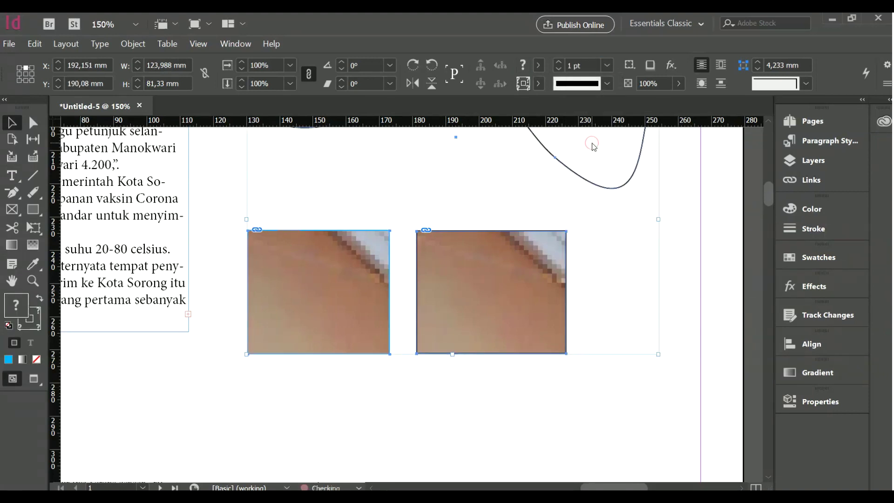
pyautogui.click(606, 66)
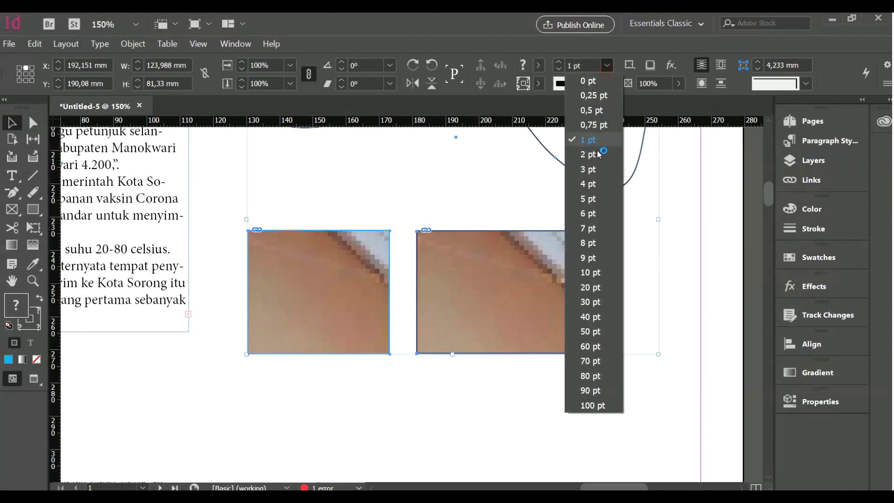
pyautogui.click(589, 185)
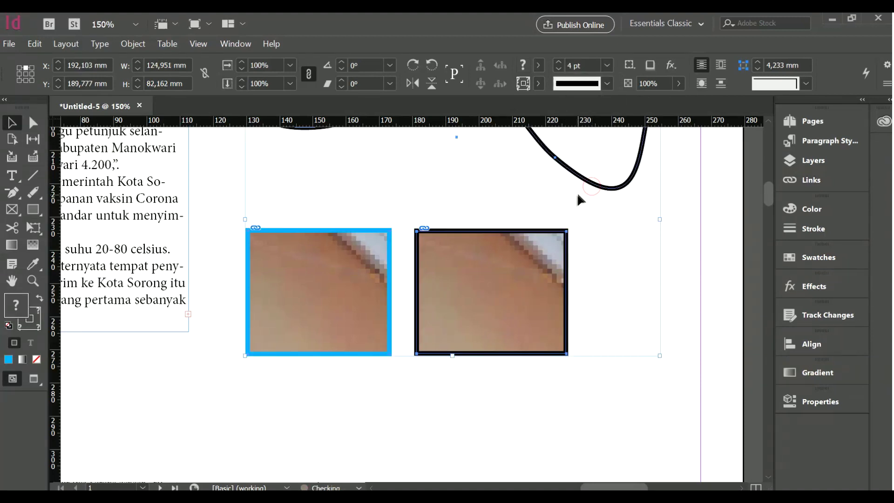
pyautogui.click(498, 212)
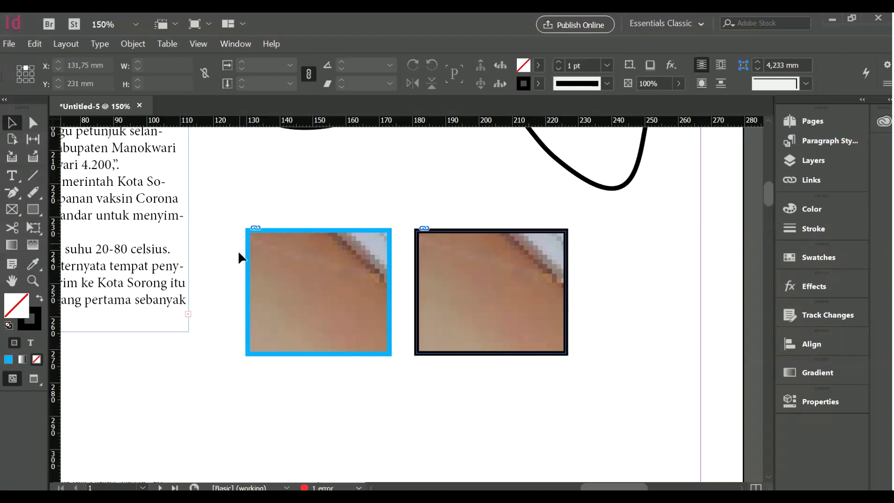
# - Set the stroke colour of both image frames to magenta C=0 M=100 Y=0 K=0
pyautogui.click(421, 335)
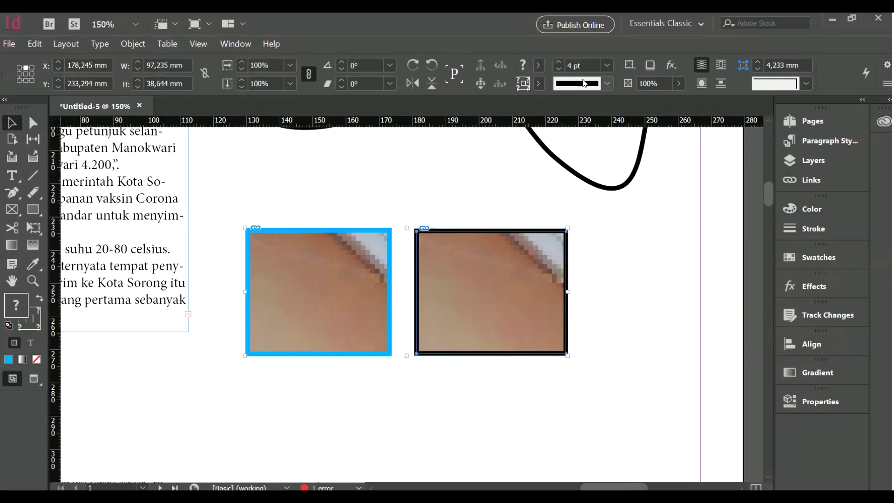
pyautogui.click(542, 83)
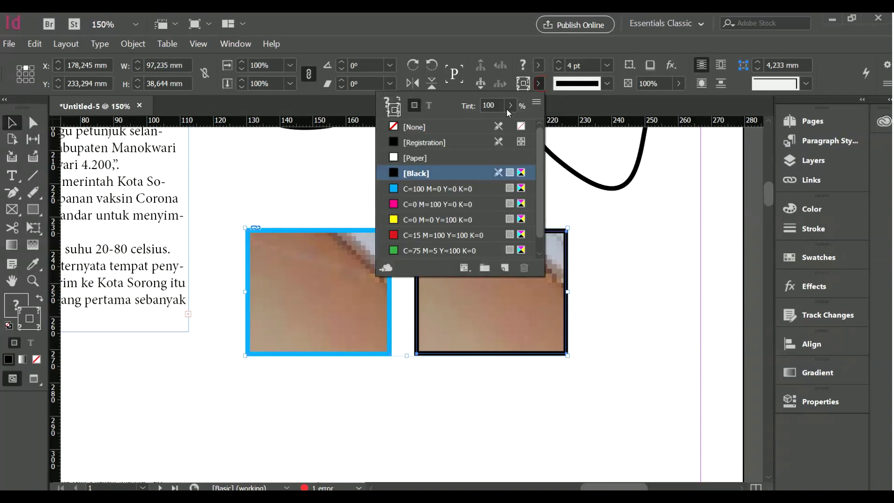
pyautogui.click(432, 206)
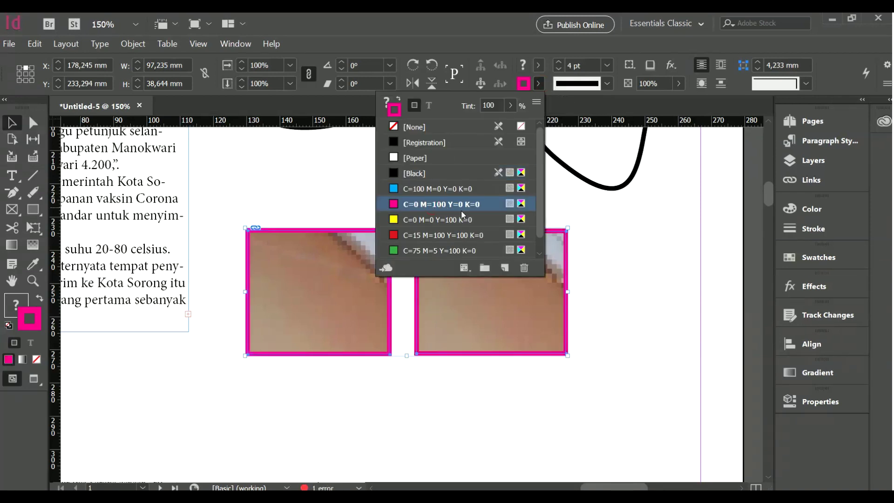
pyautogui.click(614, 306)
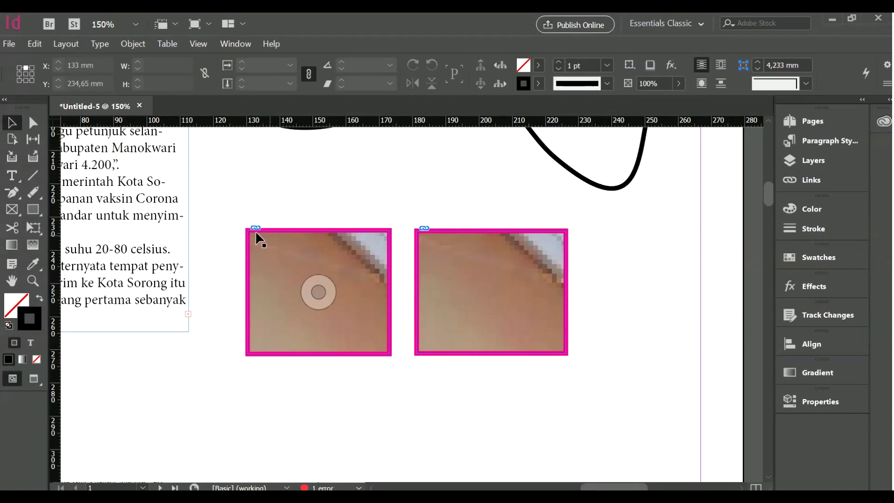
pyautogui.moveTo(228, 219); pyautogui.dragTo(608, 378)
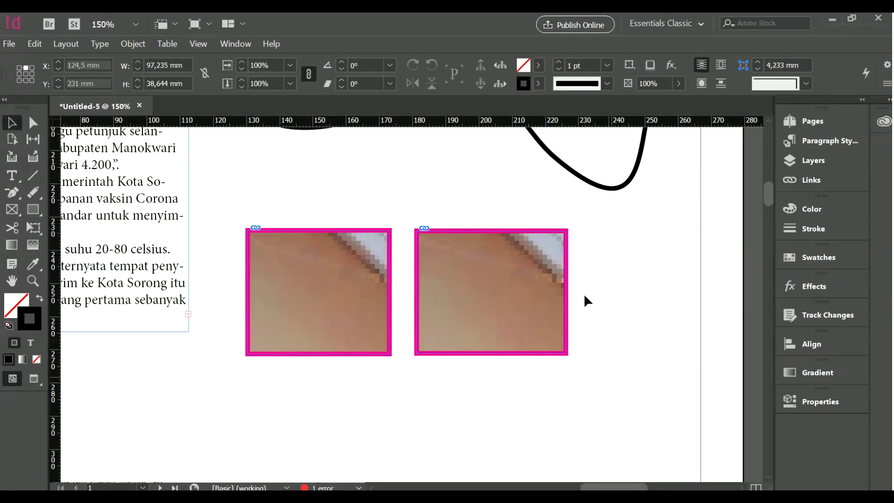
pyautogui.click(539, 65)
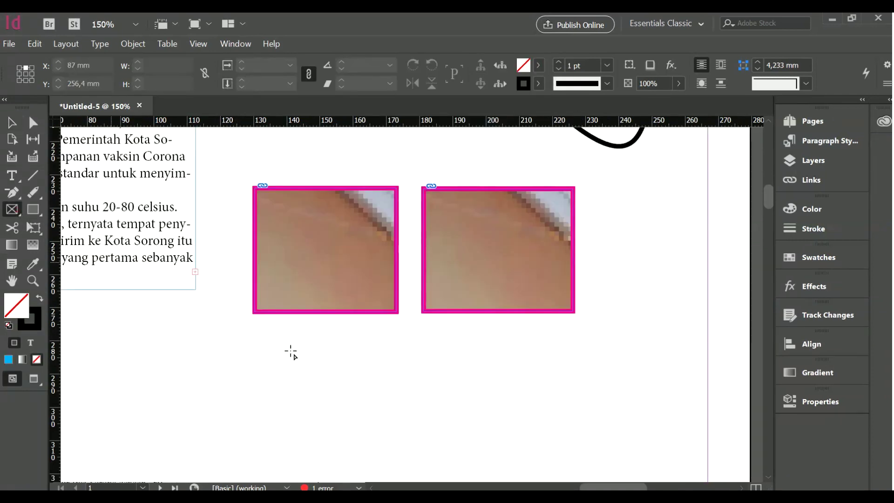
# - Draw a rectangle frame about 44 mm wide and 34 mm high below the left image, and a rectangle of the same height below the right image
pyautogui.moveTo(253, 327); pyautogui.dragTo(399, 441)
pyautogui.click(33, 209)
pyautogui.moveTo(422, 328); pyautogui.dragTo(575, 443)
# - Fill both the new empty frame and the rectangle beside it with yellow C=0 M=0 Y=100 K=0
pyautogui.press('v')
pyautogui.click(374, 336)
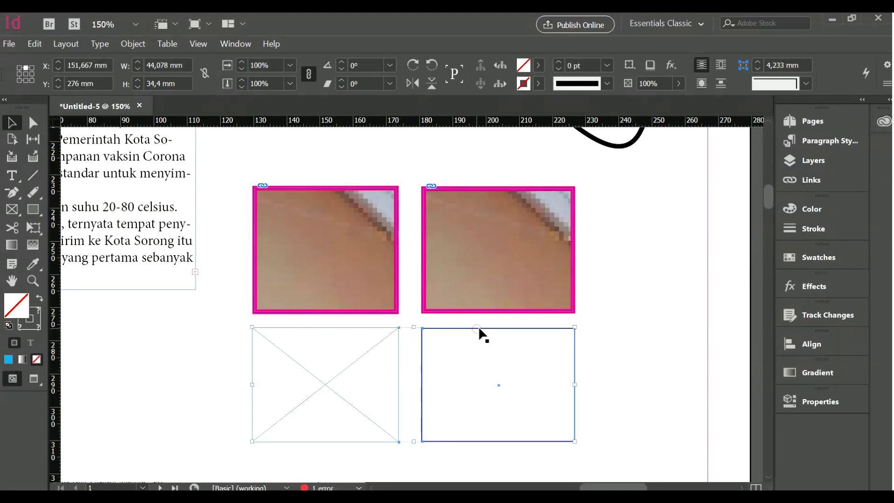
pyautogui.click(539, 65)
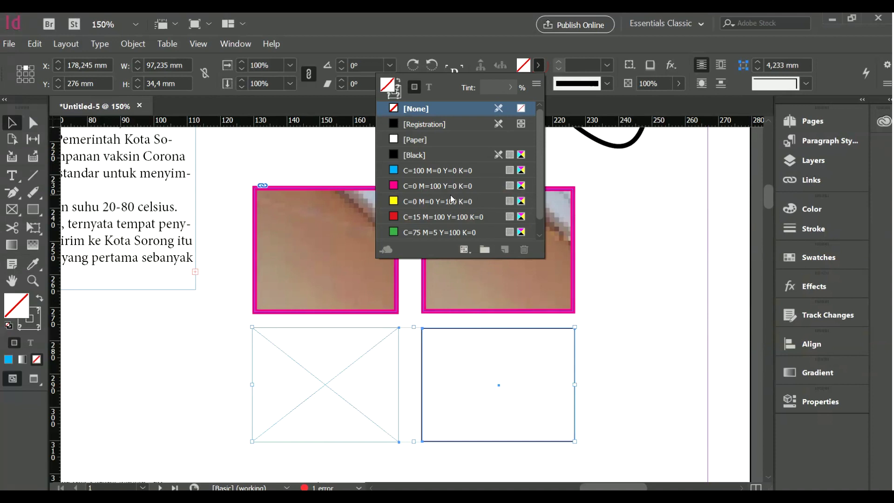
pyautogui.click(451, 196)
pyautogui.click(616, 318)
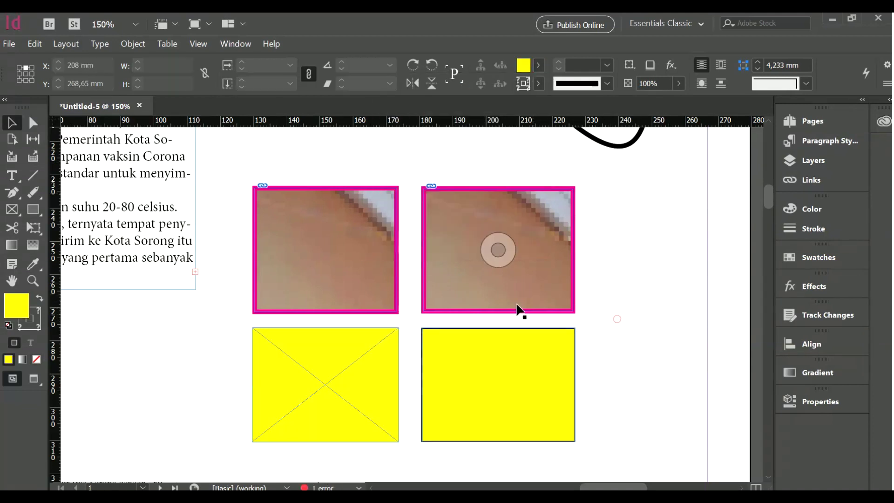
pyautogui.press('d')
pyautogui.scroll(-1, 477, 286)
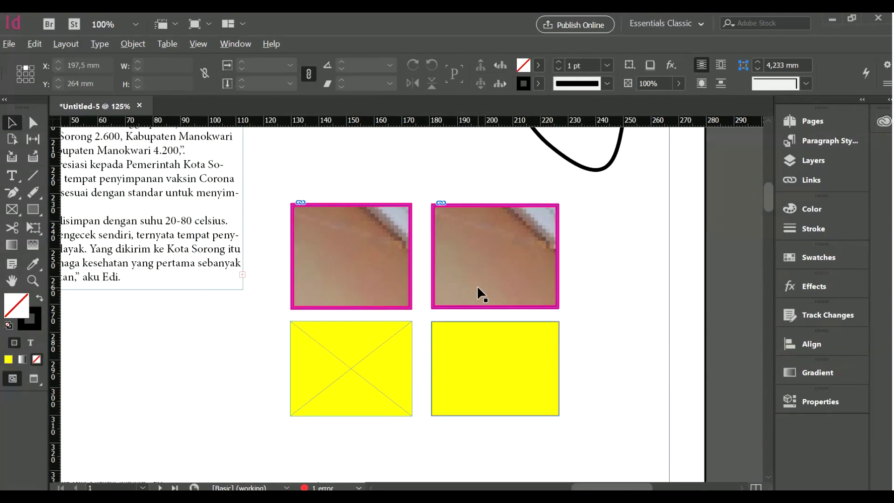
pyautogui.scroll(-1, 477, 286)
pyautogui.scroll(-1, 477, 286)
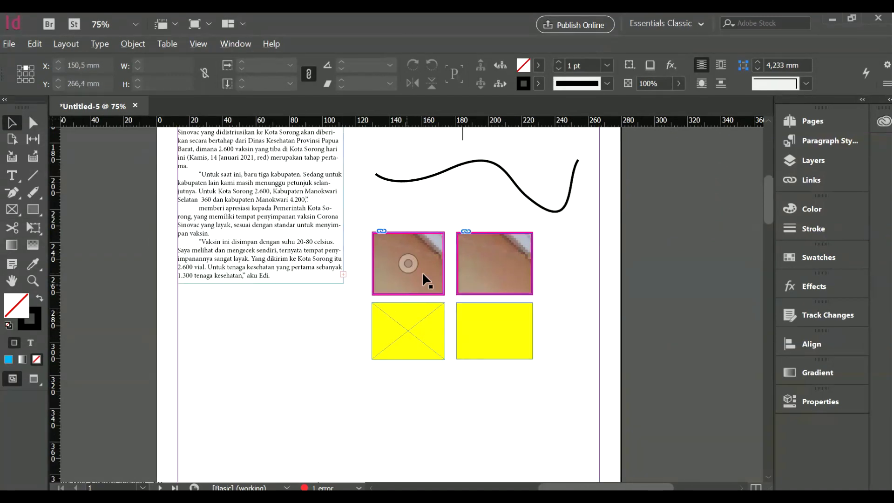
# - Fit the image in the left magenta frame using Fill Frame Proportionally
pyautogui.scroll(2, 423, 274)
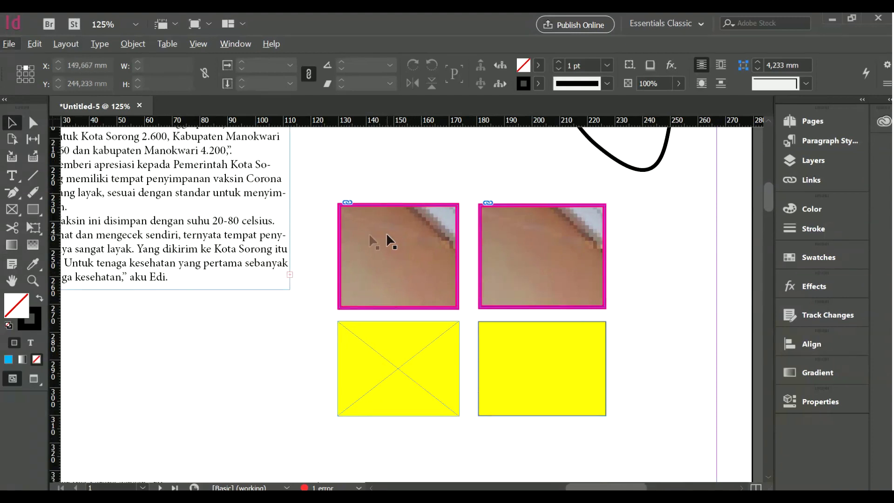
pyautogui.click(385, 218)
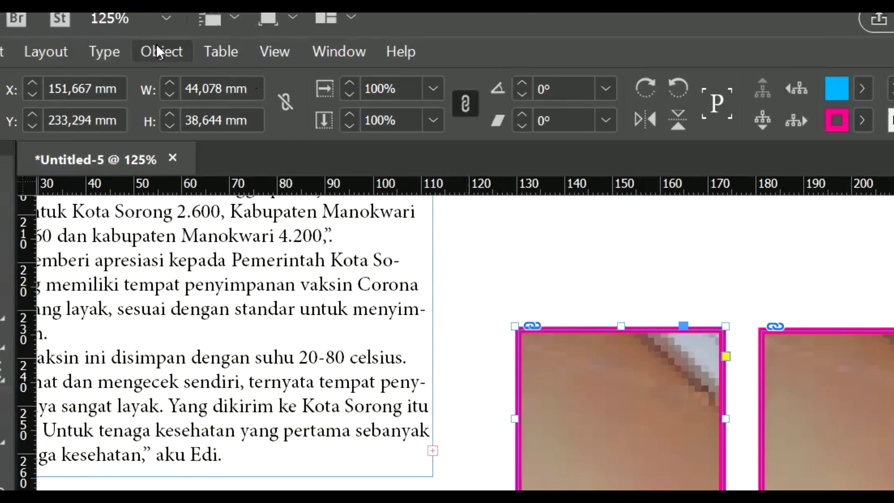
pyautogui.click(161, 49)
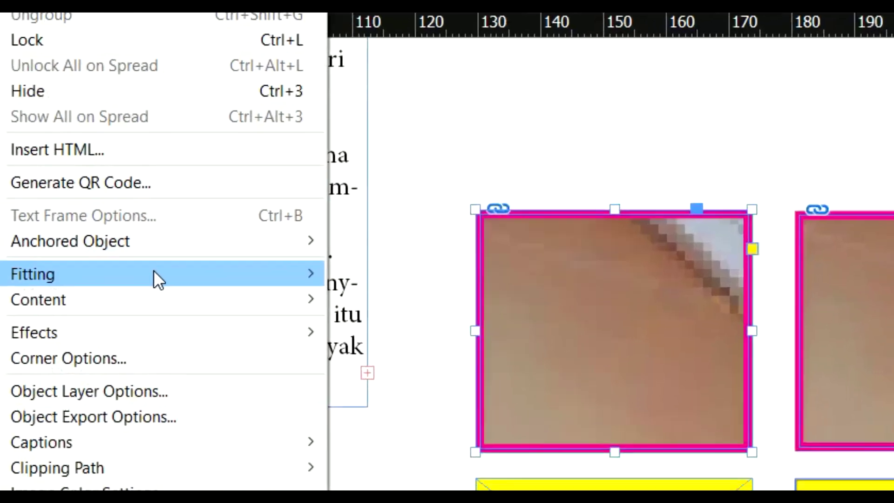
pyautogui.moveTo(276, 379)
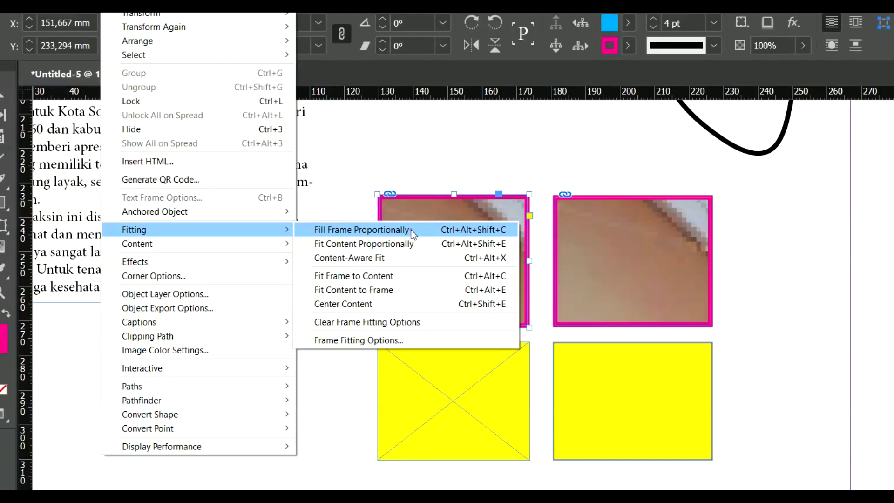
pyautogui.click(650, 223)
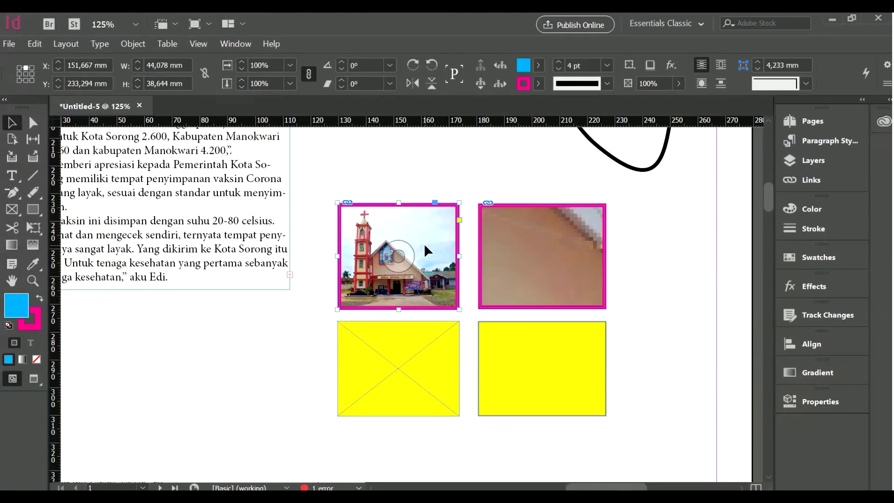
# - Check the left image's extent with the Direct Selection tool and widen its frame symmetrically to about 54 mm
pyautogui.click(34, 123)
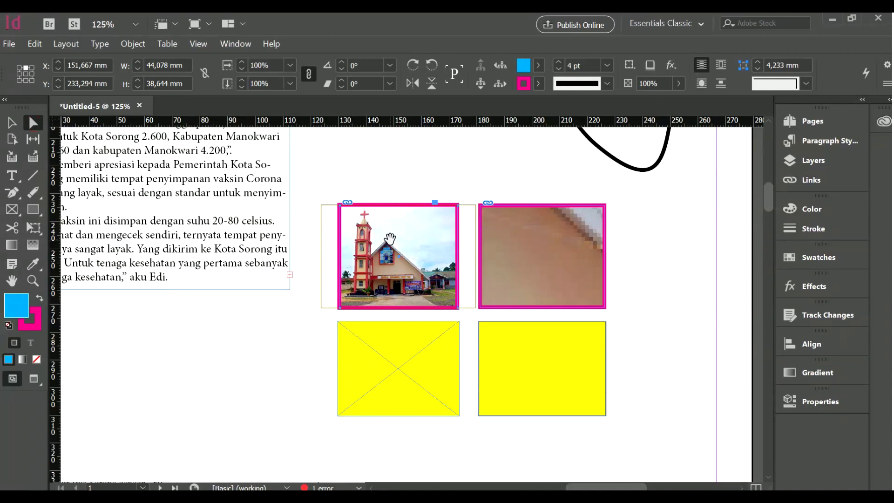
pyautogui.click(354, 262)
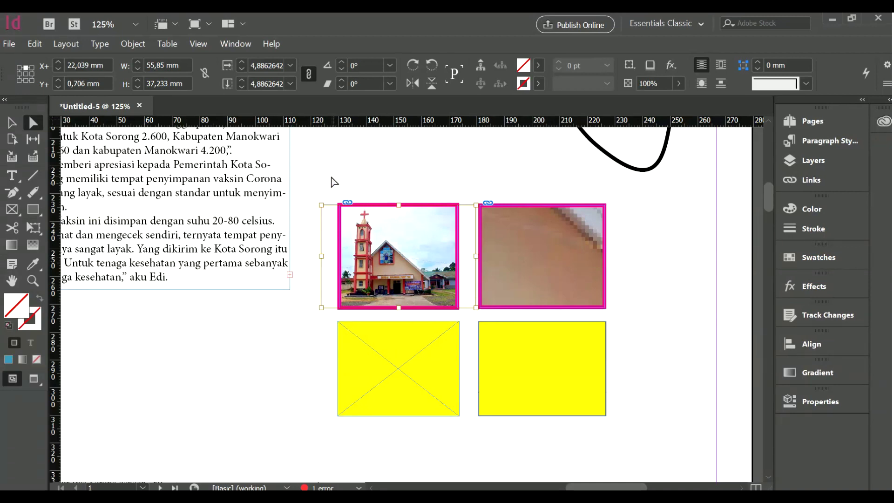
pyautogui.click(12, 122)
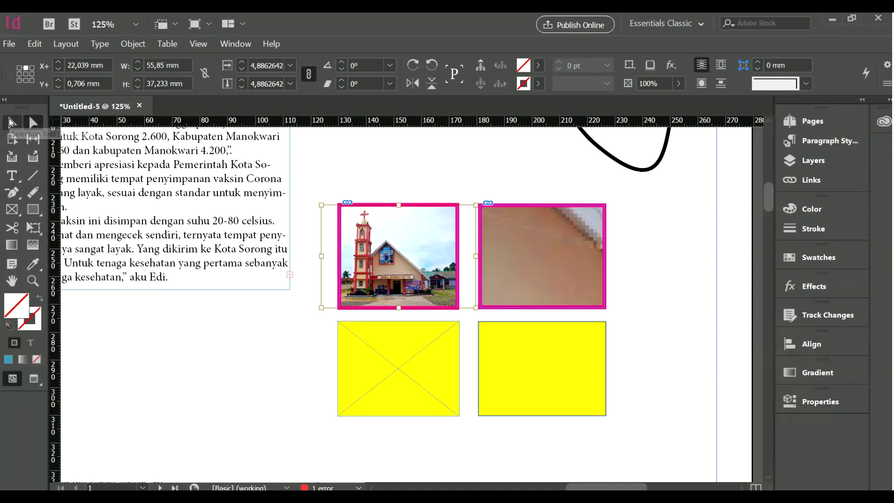
pyautogui.click(409, 187)
pyautogui.click(445, 224)
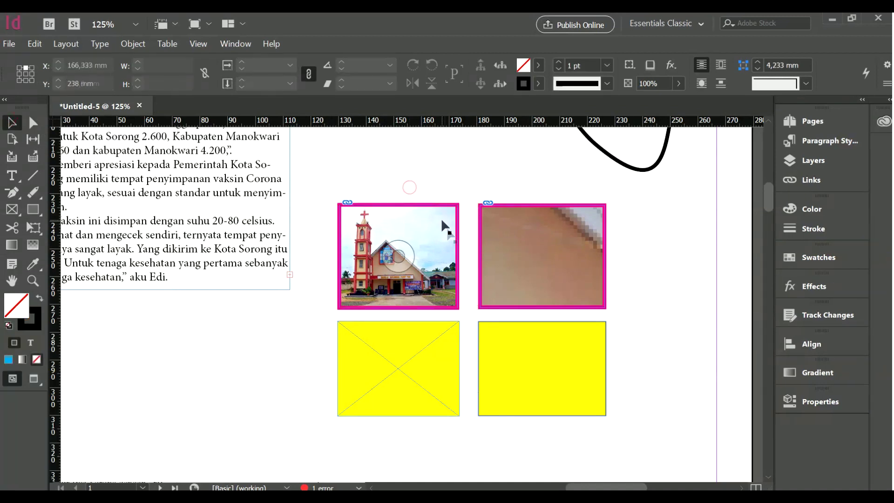
pyautogui.click(461, 255)
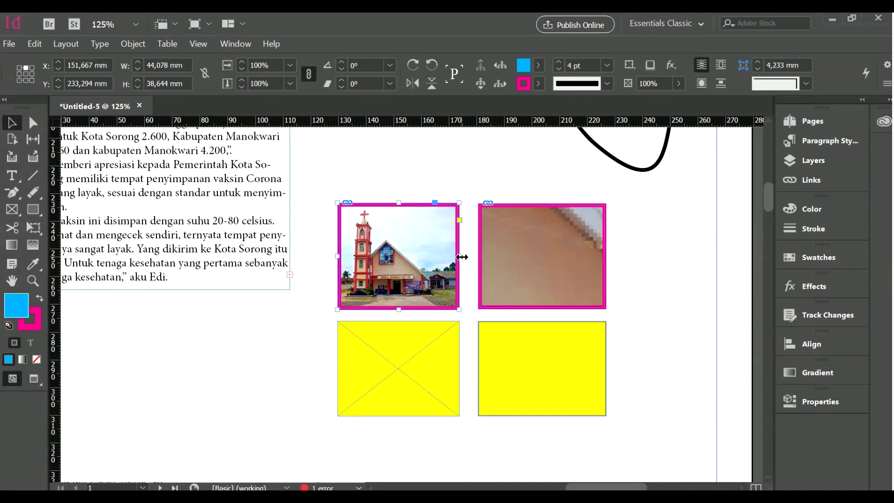
pyautogui.moveTo(462, 257); pyautogui.dragTo(474, 254)
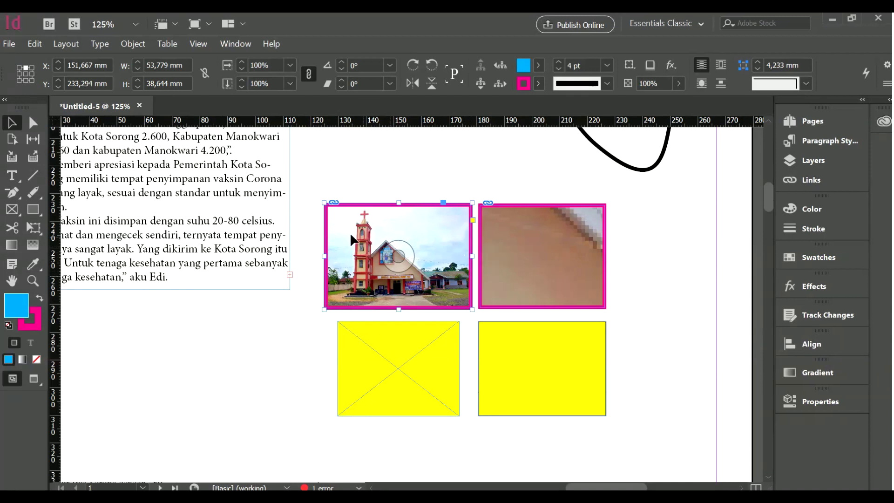
pyautogui.click(480, 184)
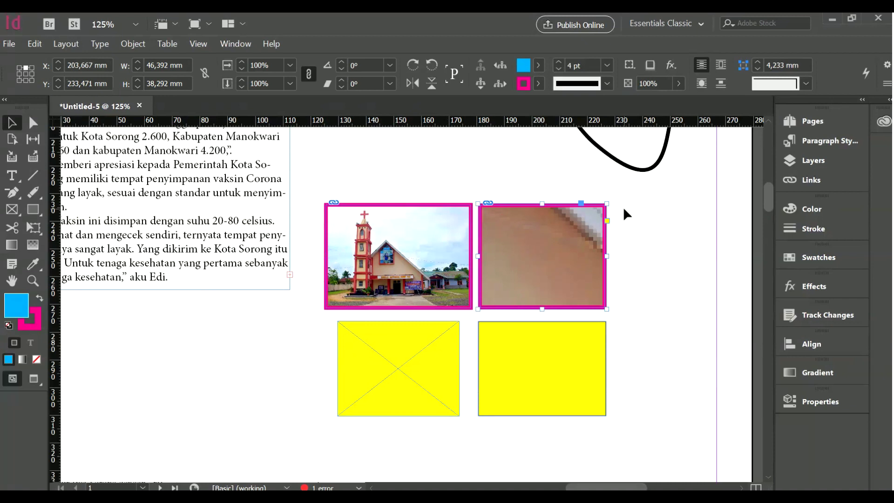
# - Fit the image in the right magenta frame using Fit Content Proportionally
pyautogui.click(447, 218)
pyautogui.click(508, 222)
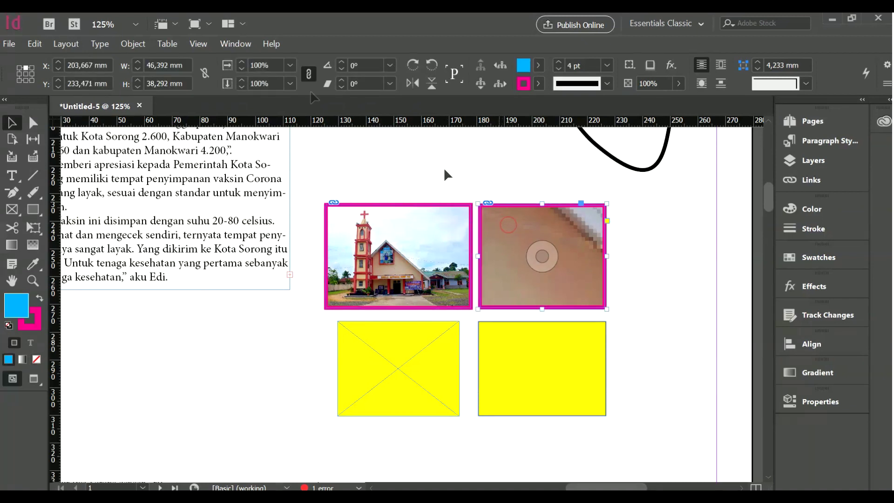
pyautogui.click(133, 45)
pyautogui.moveTo(181, 231)
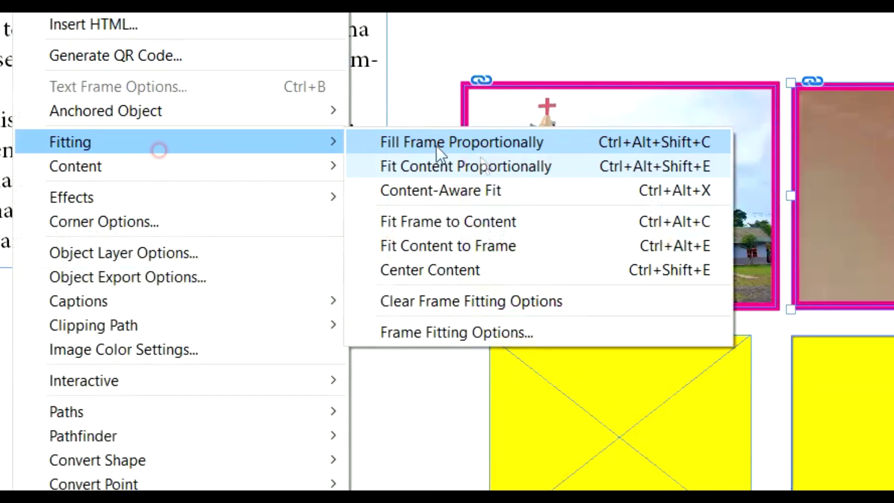
pyautogui.click(531, 168)
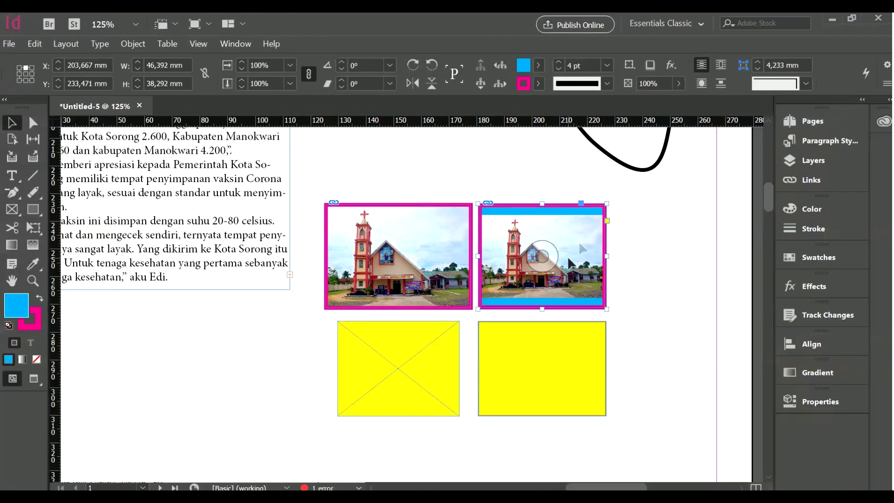
# - Examine the right image's extent against its frame up close, selecting the content and the frame with the Direct Selection tool
pyautogui.press('a')
pyautogui.click(570, 242)
pyautogui.hotkey('ctrl', '=')
pyautogui.hotkey('ctrl', '=')
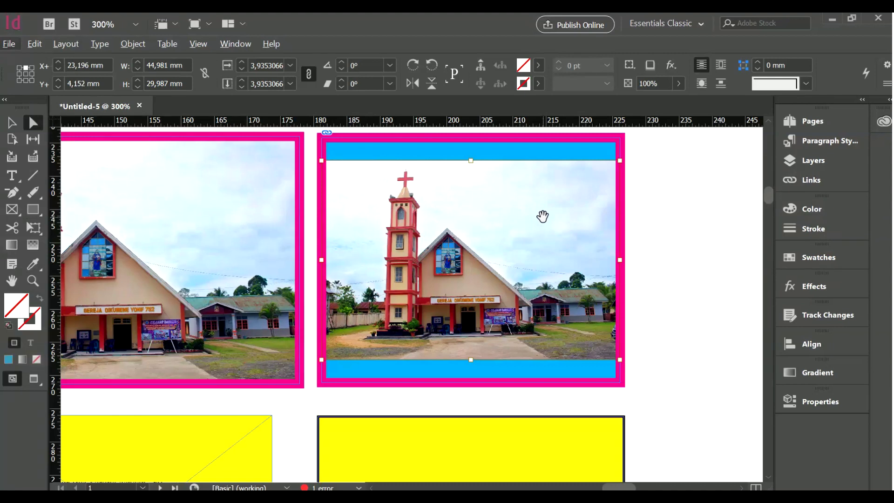
pyautogui.hotkey('alt', 'v')
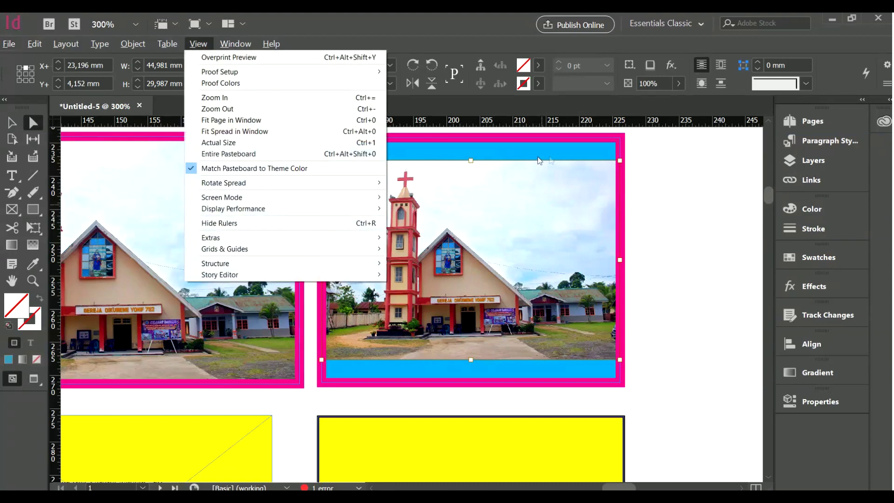
pyautogui.press('Escape')
pyautogui.click(529, 155)
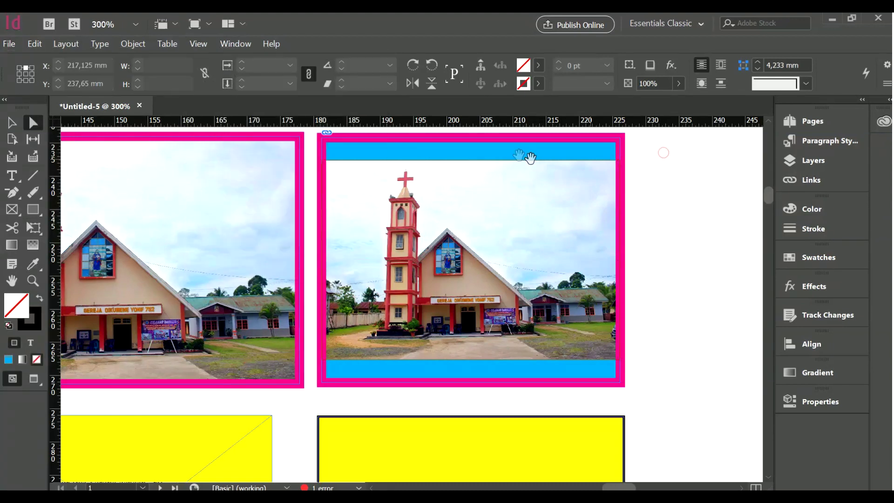
pyautogui.click(471, 153)
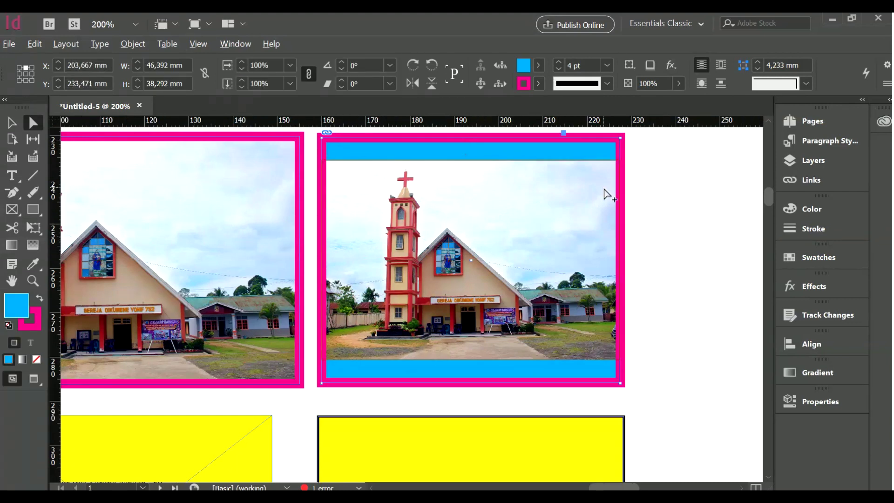
# - Reduce the right image frame's height symmetrically to about 31 mm so the cyan bands above and below the image are removed
pyautogui.hotkey('ctrl', '-')
pyautogui.click(643, 193)
pyautogui.click(523, 158)
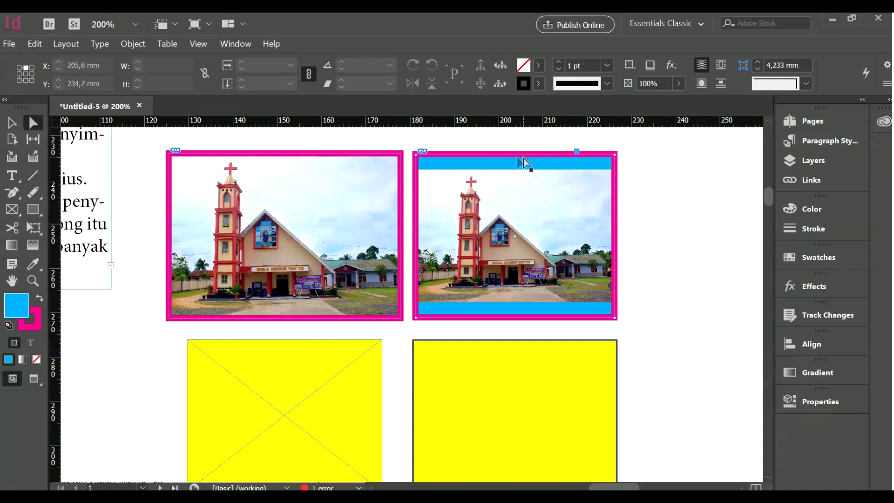
pyautogui.press('v')
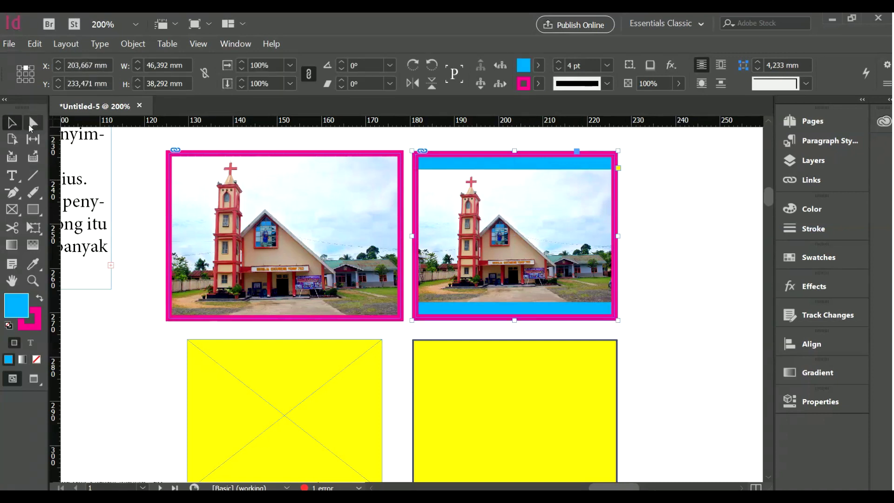
pyautogui.moveTo(515, 149); pyautogui.dragTo(518, 167)
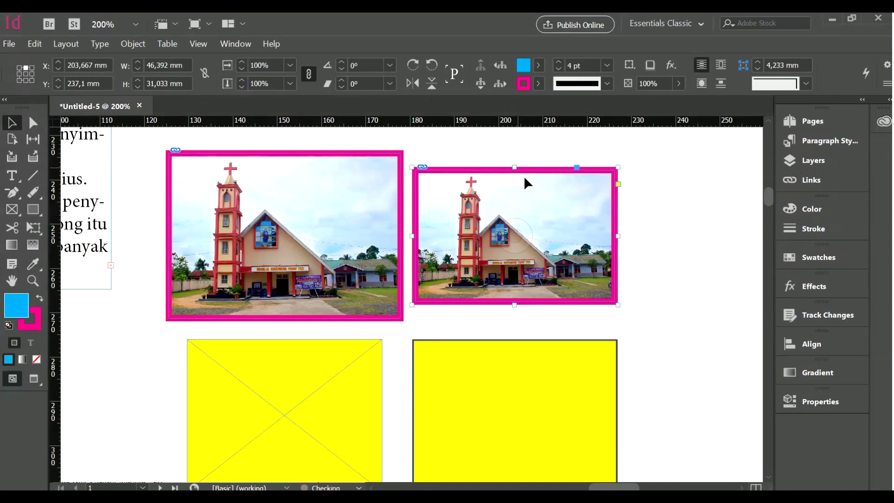
pyautogui.click(647, 228)
# - Apply the Scissors tool to the midpoint of the top edge of the crossed yellow frame
pyautogui.hotkey('ctrl', '-')
pyautogui.hotkey('ctrl', '-')
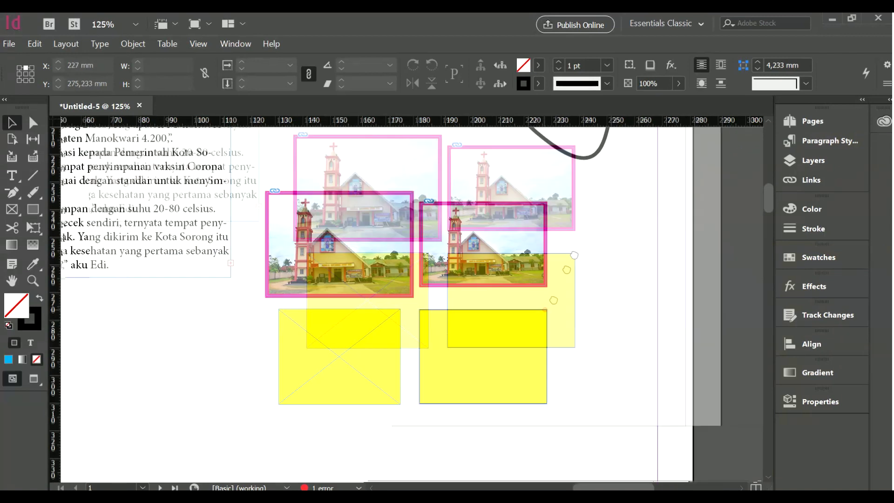
pyautogui.hotkey('ctrl', '-')
pyautogui.click(438, 317)
pyautogui.press('m')
pyautogui.hotkey('ctrl', '=')
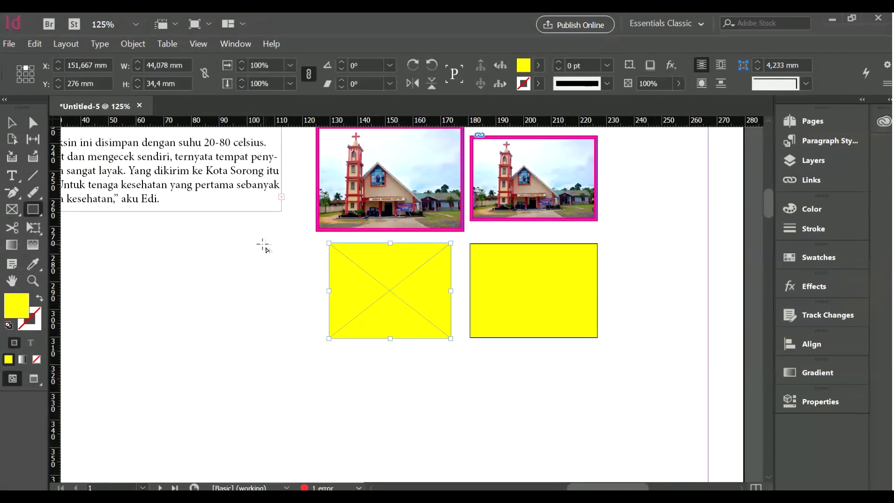
pyautogui.click(14, 232)
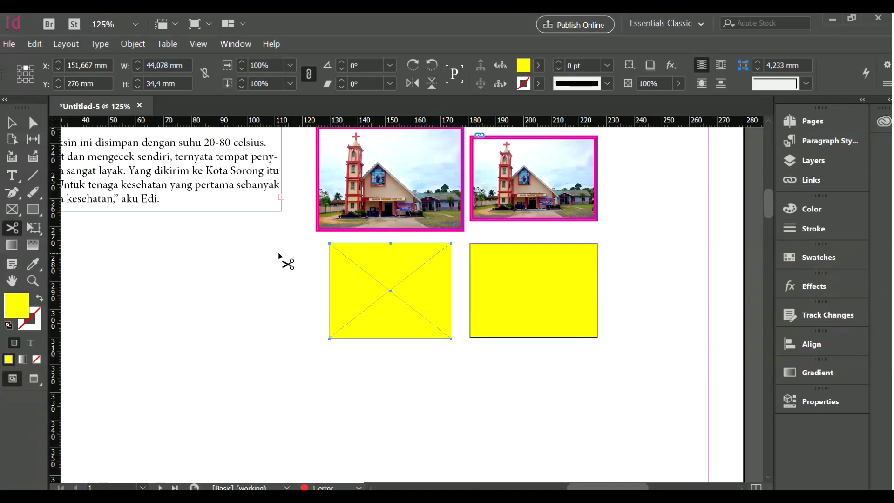
pyautogui.click(391, 243)
# - Cut off the left image frame's upper-right corner with the Scissors tool and move the piece up and to the right
pyautogui.scroll(5, 248, 236)
pyautogui.hscroll(-4, 247, 236)
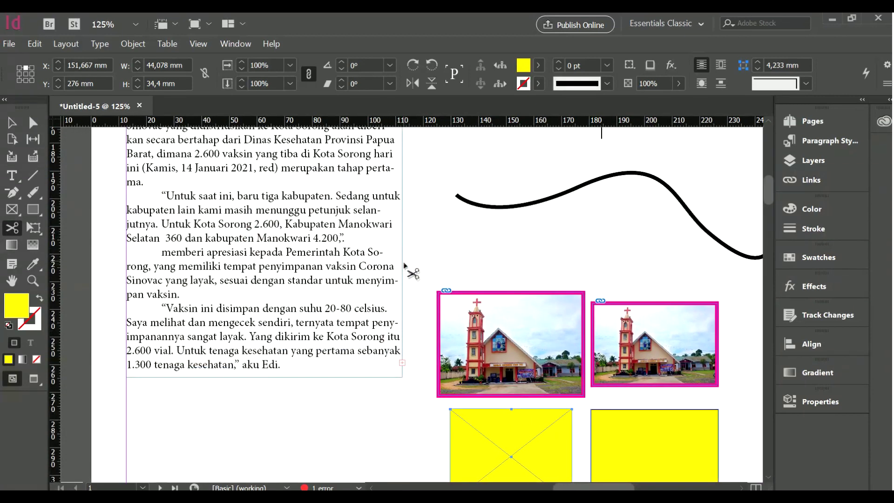
pyautogui.moveTo(423, 358); pyautogui.dragTo(333, 222)
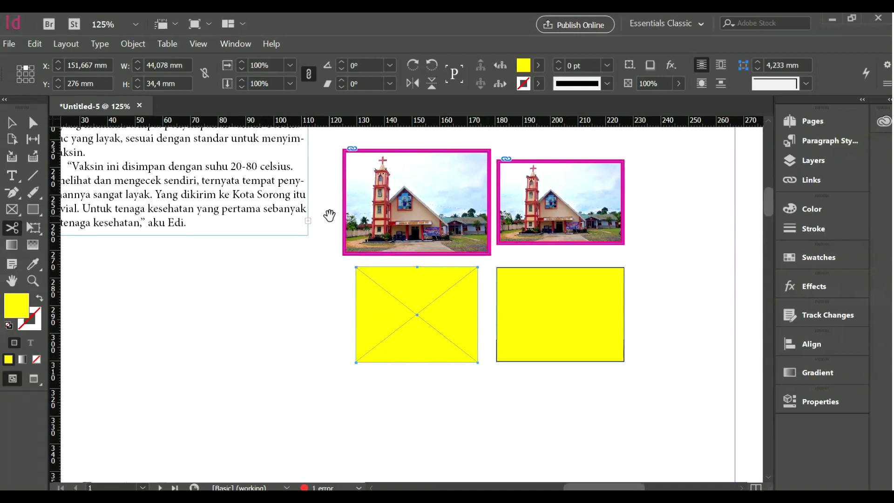
pyautogui.moveTo(442, 221); pyautogui.dragTo(423, 258)
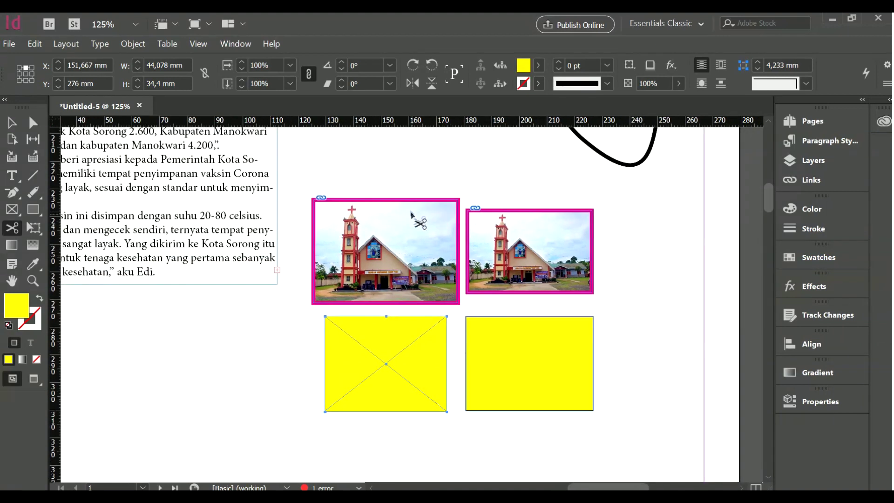
pyautogui.click(421, 200)
pyautogui.click(412, 201)
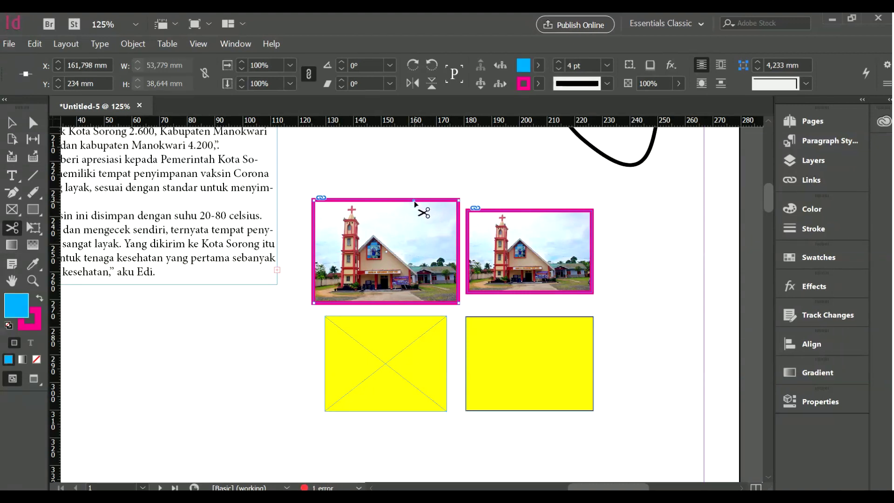
pyautogui.click(458, 251)
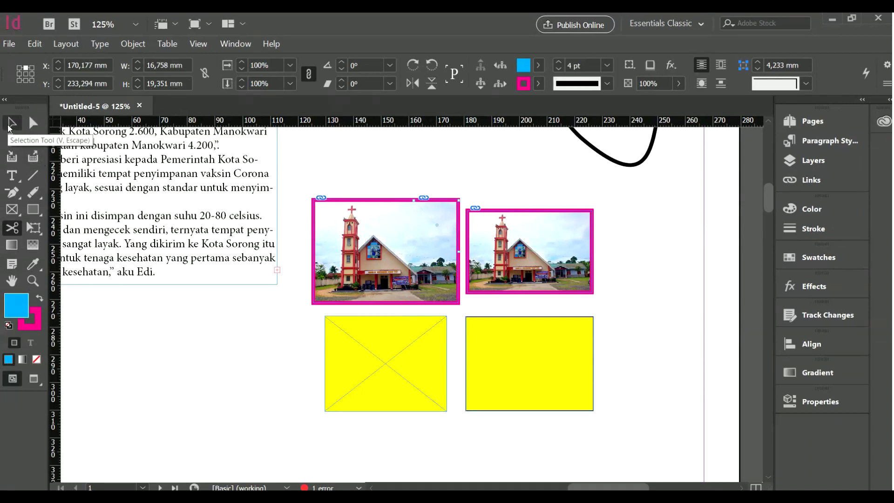
pyautogui.click(11, 123)
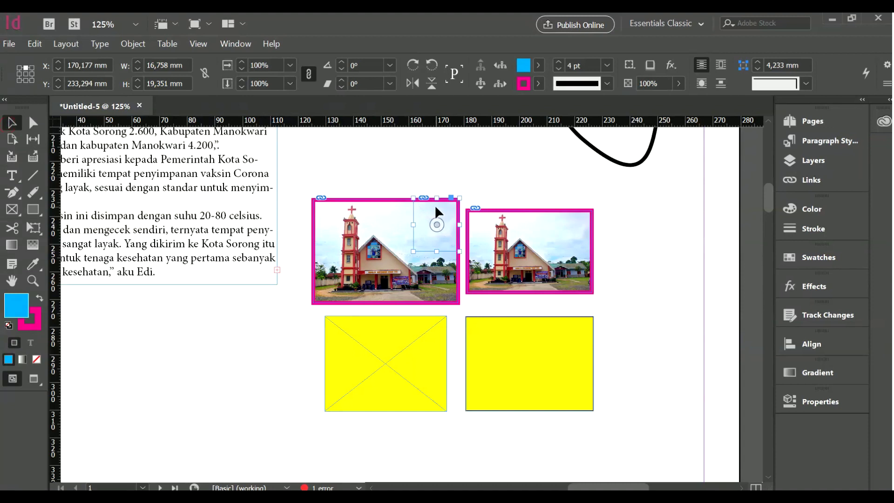
pyautogui.moveTo(437, 225); pyautogui.dragTo(458, 186)
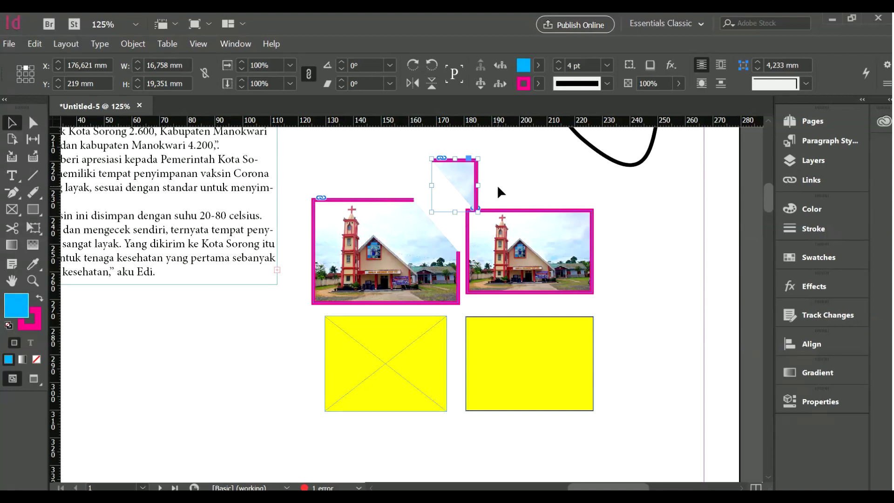
# - Cut off the upper-left corner of the right yellow rectangle with the Scissors tool and move the piece slightly upward
pyautogui.click(6, 230)
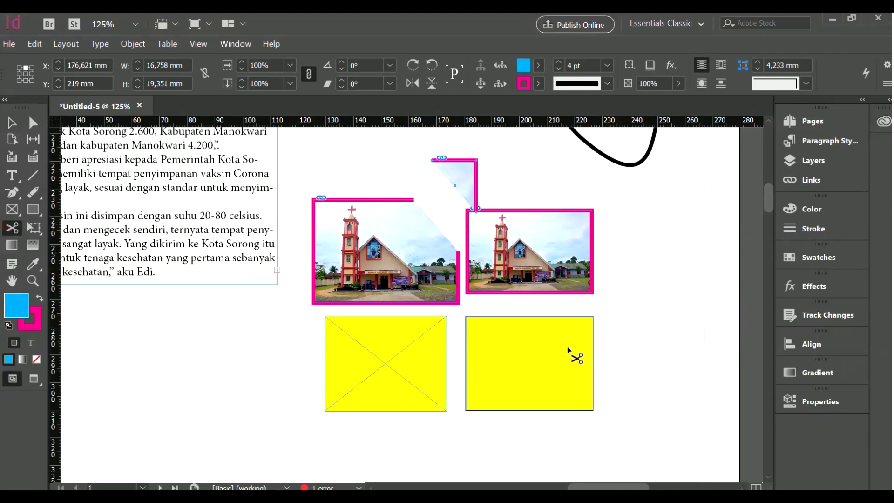
pyautogui.keyDown('ctrl'); pyautogui.click(581, 333); pyautogui.keyUp('ctrl')
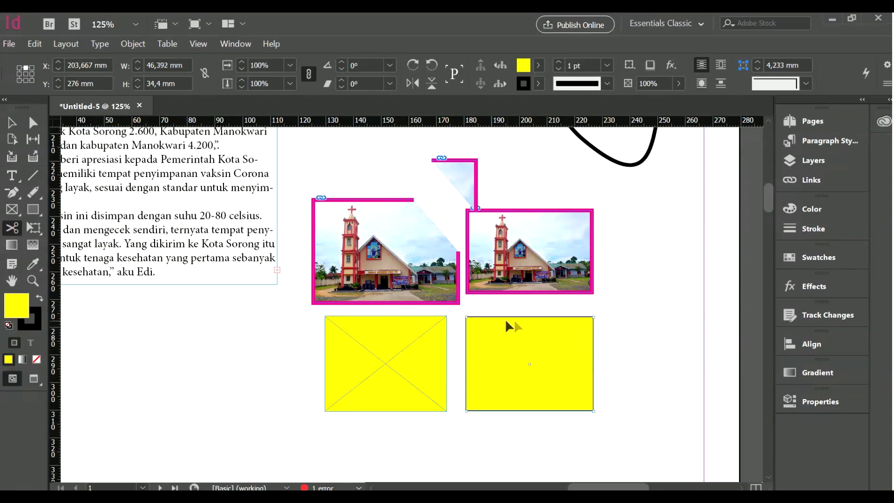
pyautogui.click(552, 317)
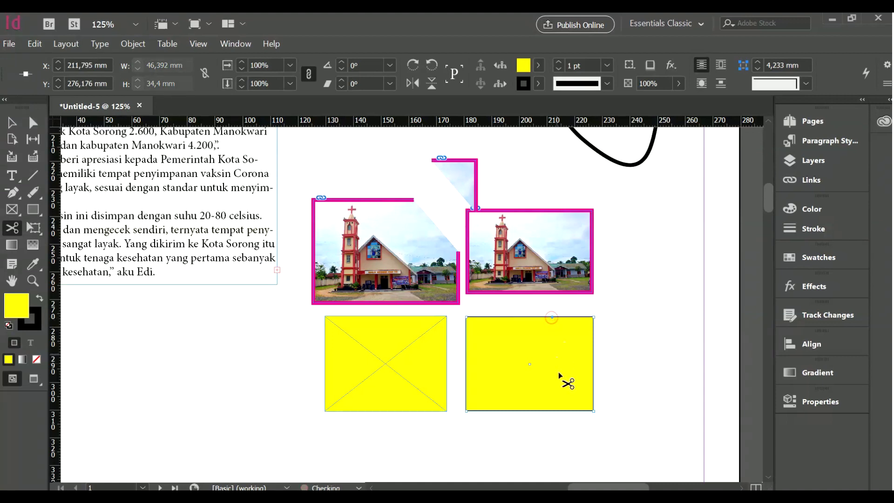
pyautogui.click(465, 375)
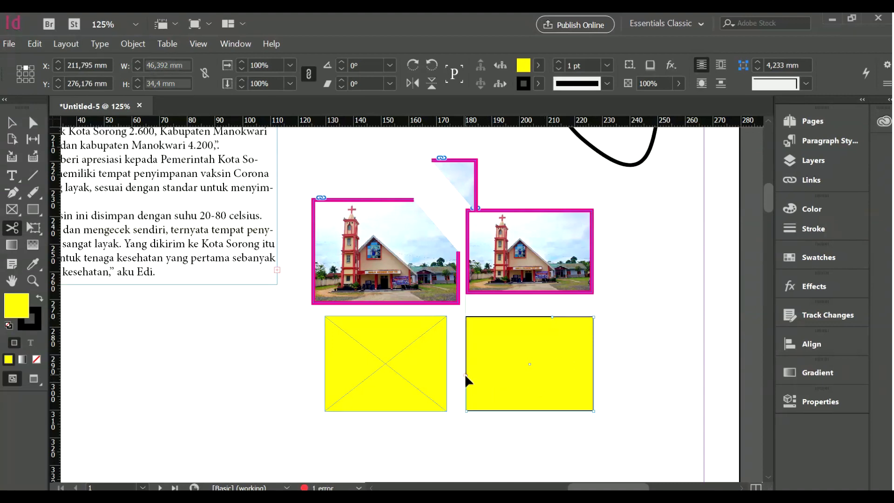
pyautogui.click(10, 127)
pyautogui.moveTo(499, 344)
pyautogui.mouseDown()
pyautogui.moveTo(472, 298)
pyautogui.moveTo(501, 331)
pyautogui.mouseUp()
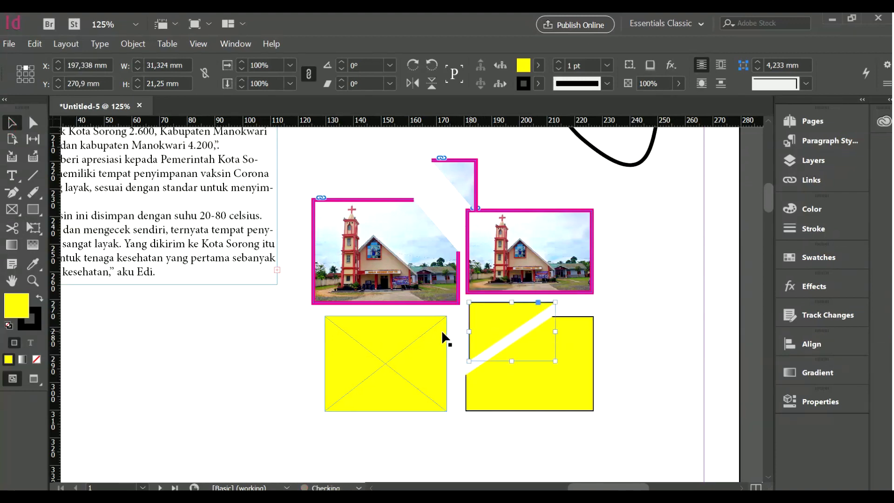
# - Cut the crossed yellow frame with the Scissors tool at points on its top, bottom and left edges, splitting it into several pieces
pyautogui.click(425, 329)
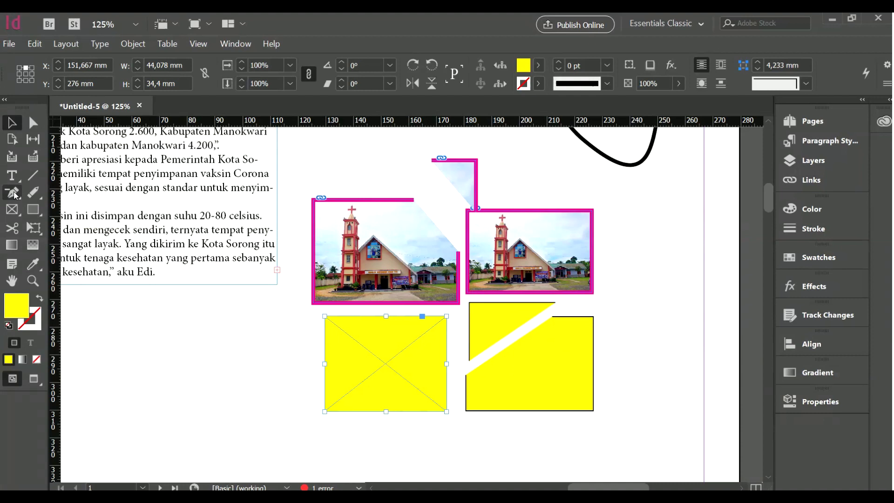
pyautogui.click(12, 228)
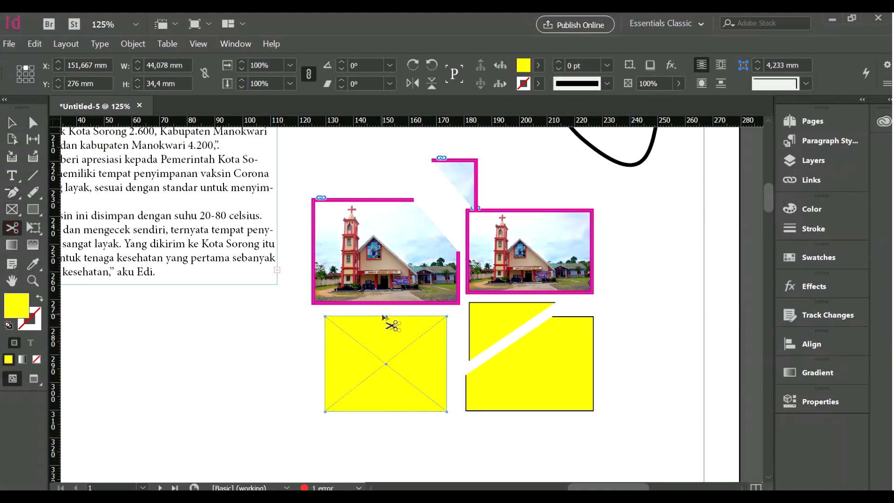
pyautogui.click(414, 316)
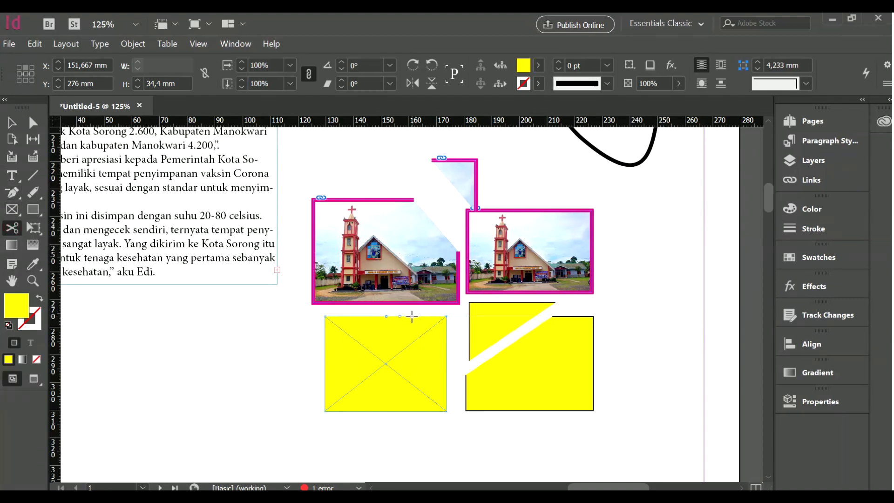
pyautogui.click(414, 412)
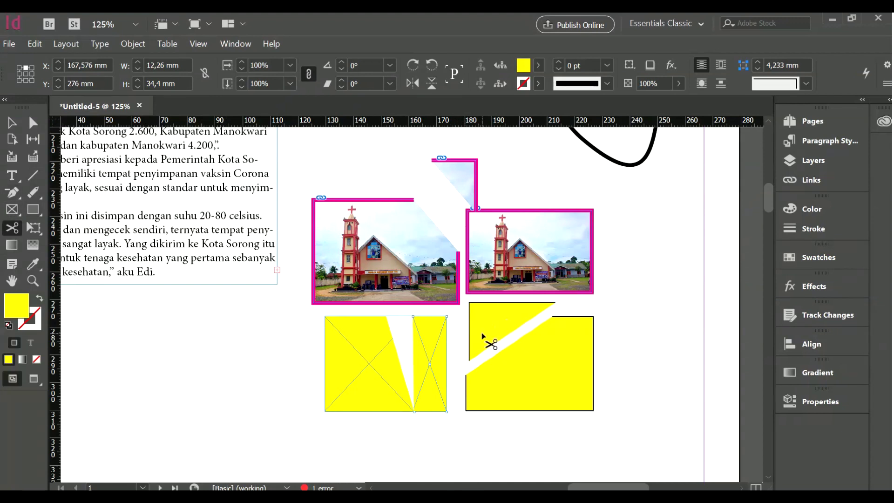
pyautogui.click(326, 364)
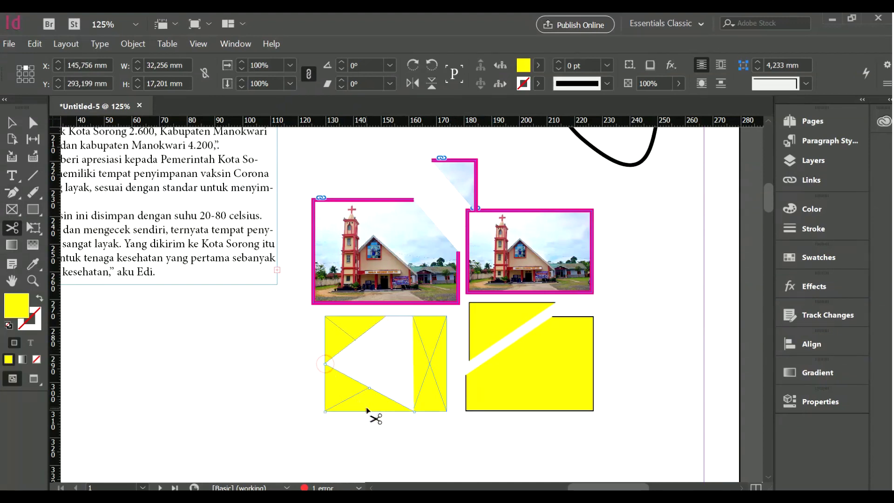
pyautogui.click(362, 412)
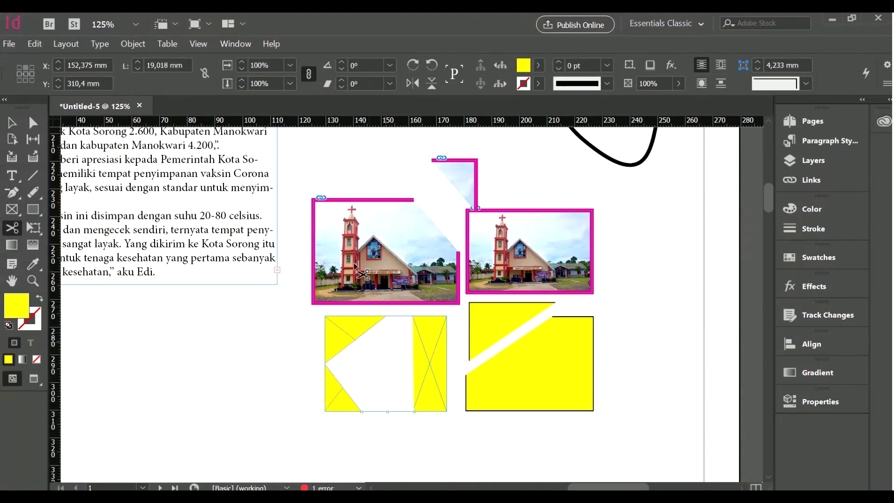
# - Try to cut the article text frame across its right and bottom edges with the Scissors tool
pyautogui.moveTo(302, 252); pyautogui.dragTo(405, 309)
pyautogui.press('v')
pyautogui.click(307, 353)
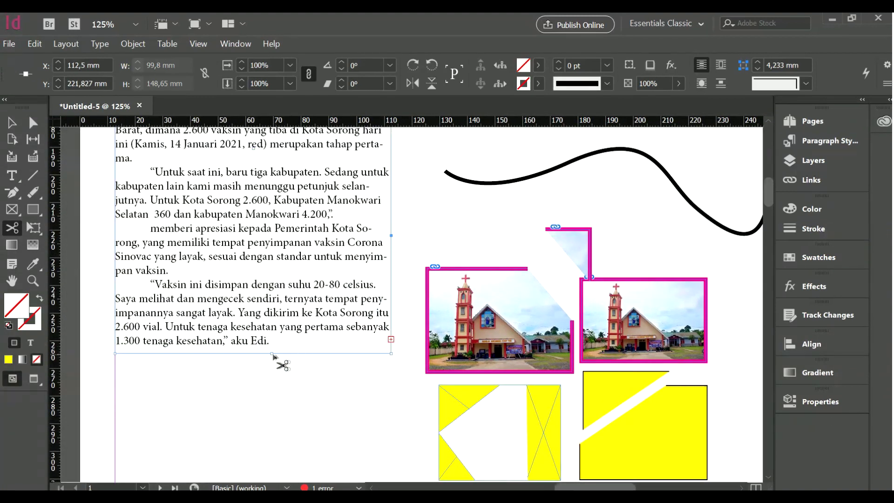
pyautogui.click(406, 371)
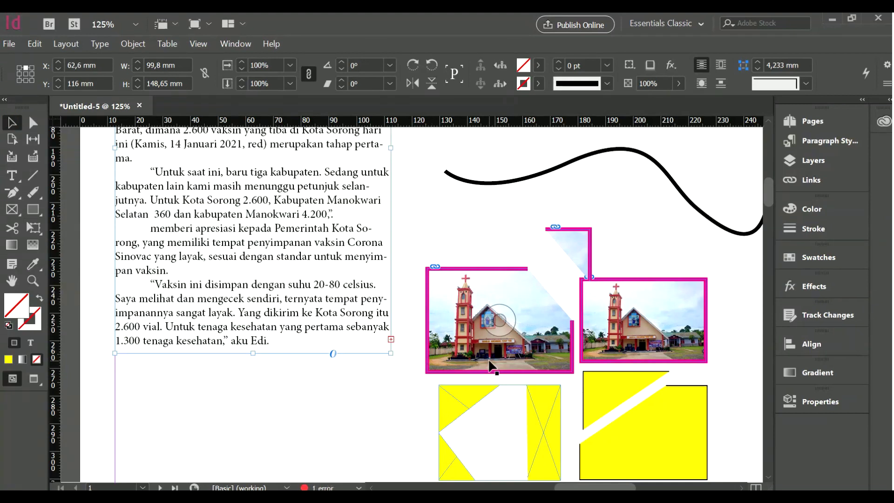
pyautogui.press('c')
pyautogui.moveTo(489, 366); pyautogui.dragTo(384, 303)
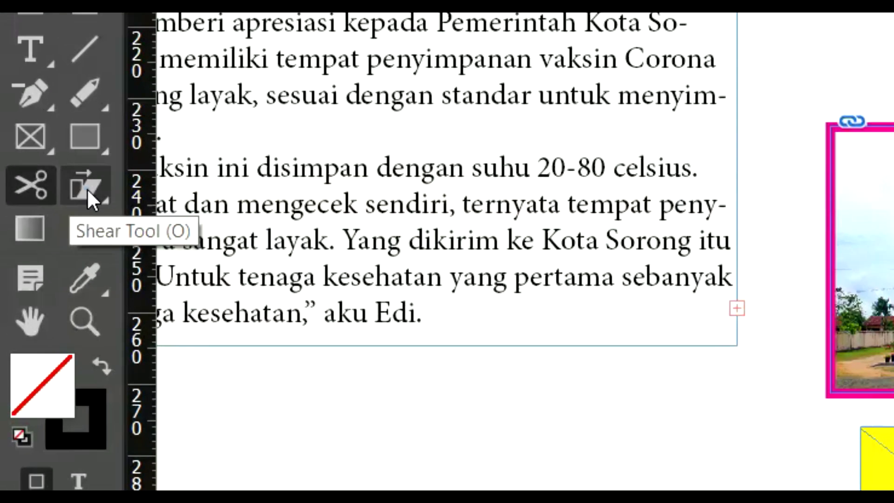
# - Draw a rectangle about 59 × 34 mm below the article text frame and fill it with cyan
pyautogui.click(34, 231)
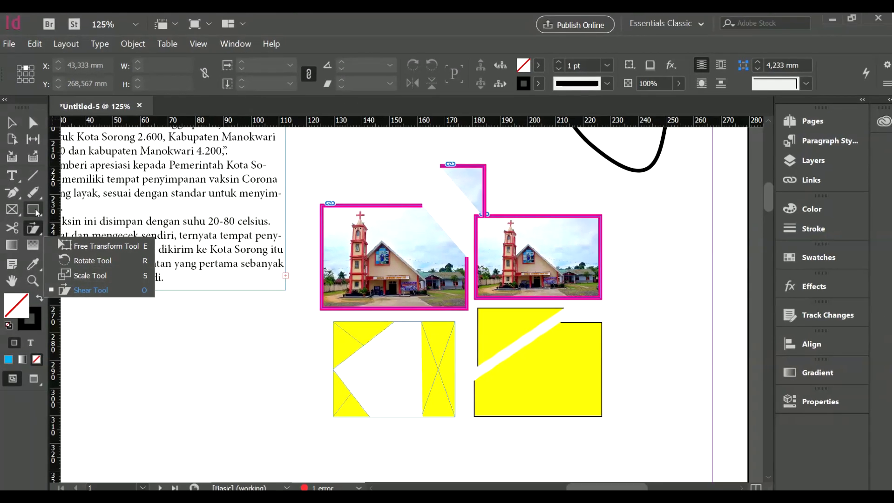
pyautogui.click(36, 212)
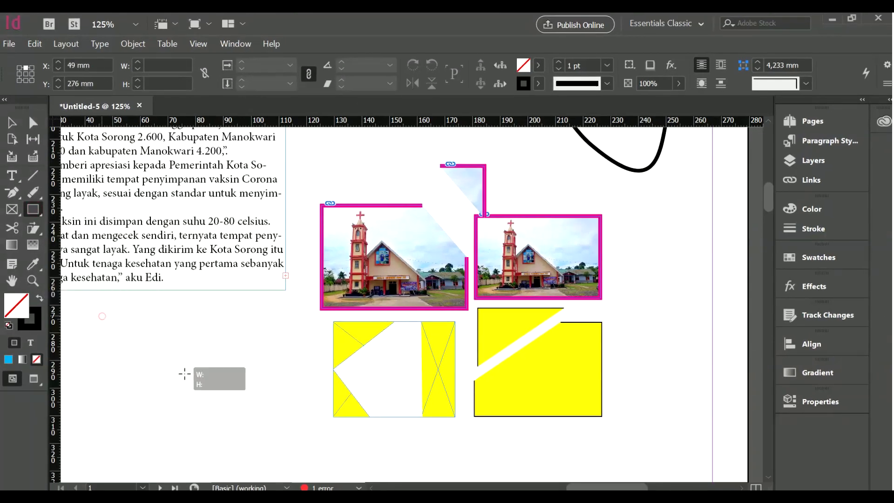
pyautogui.moveTo(102, 318); pyautogui.dragTo(264, 410)
pyautogui.click(539, 65)
pyautogui.click(466, 171)
# - Enlarge the cyan rectangle to about 76 × 51 mm from its upper-right corner with the Free Transform tool
pyautogui.rightClick(33, 228)
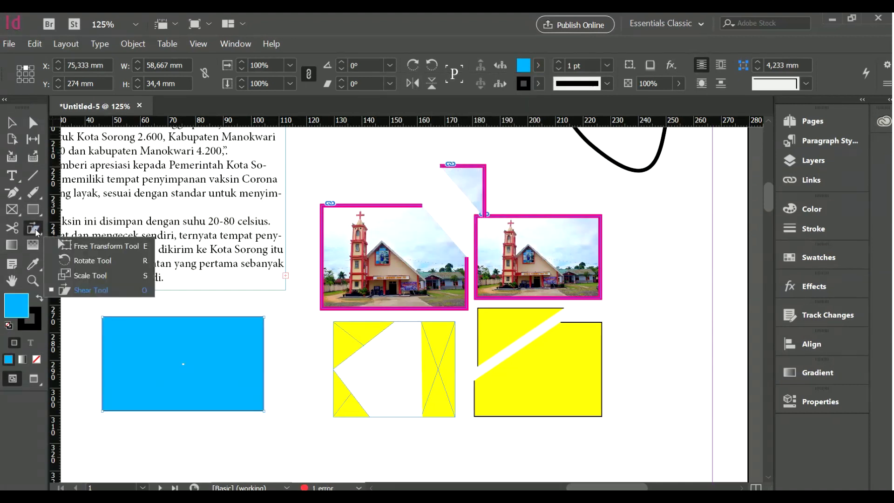
pyautogui.click(89, 244)
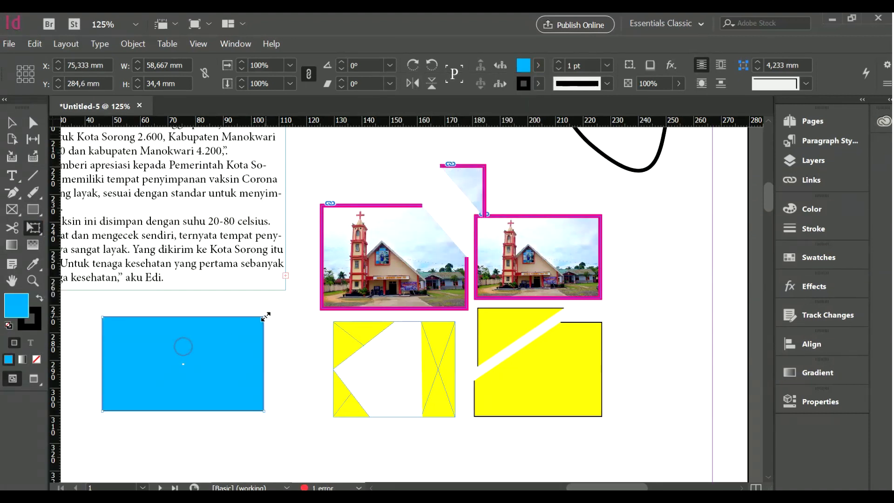
pyautogui.moveTo(266, 316); pyautogui.dragTo(303, 271)
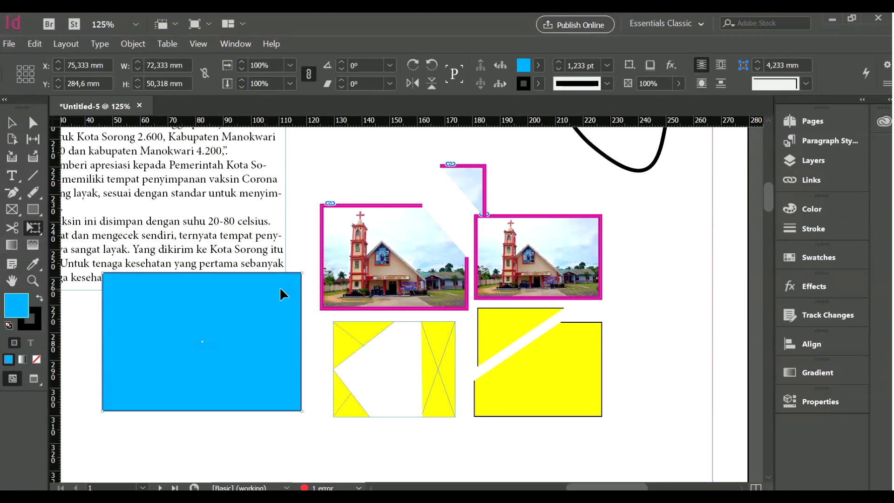
pyautogui.moveTo(301, 270); pyautogui.dragTo(304, 291)
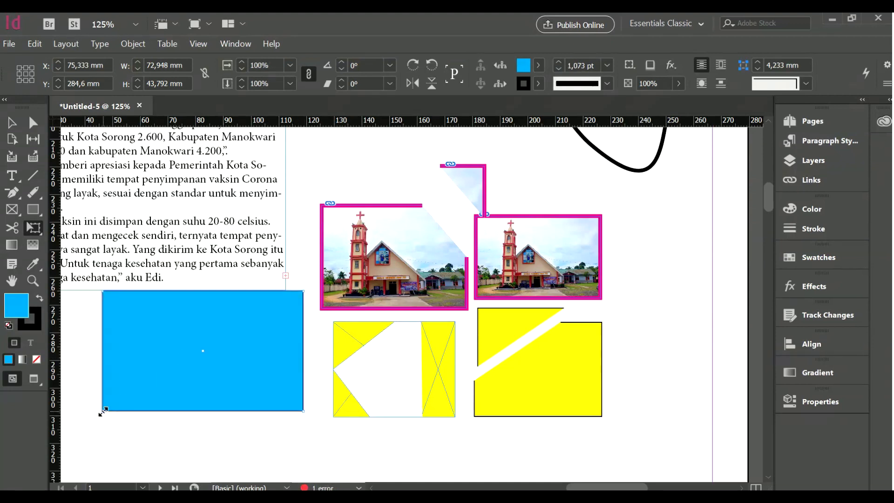
pyautogui.scroll(6, 104, 411)
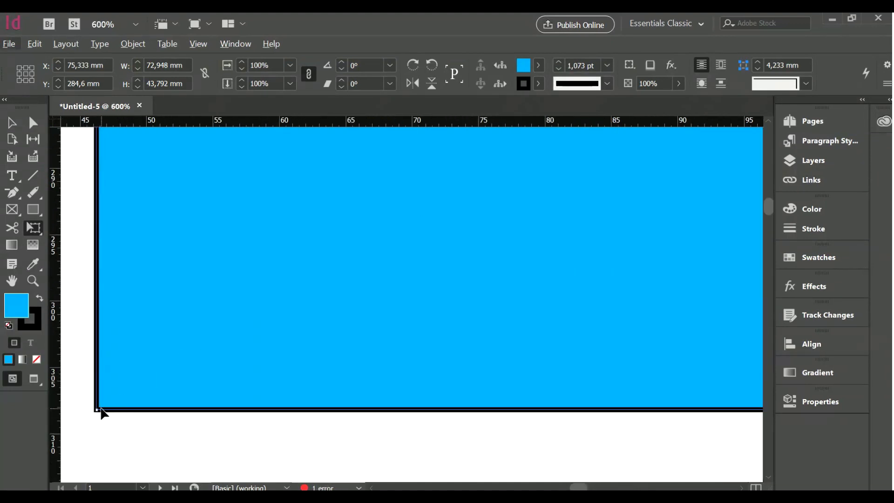
pyautogui.scroll(-6, 95, 411)
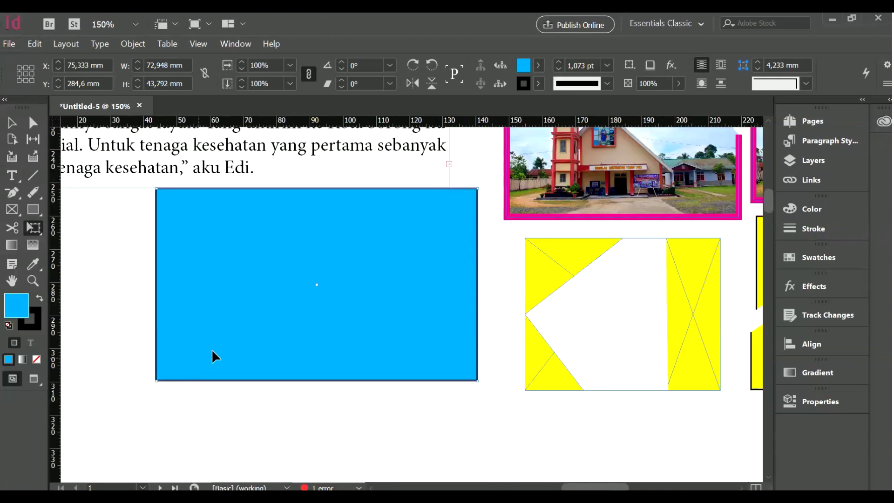
pyautogui.moveTo(372, 258); pyautogui.dragTo(379, 231)
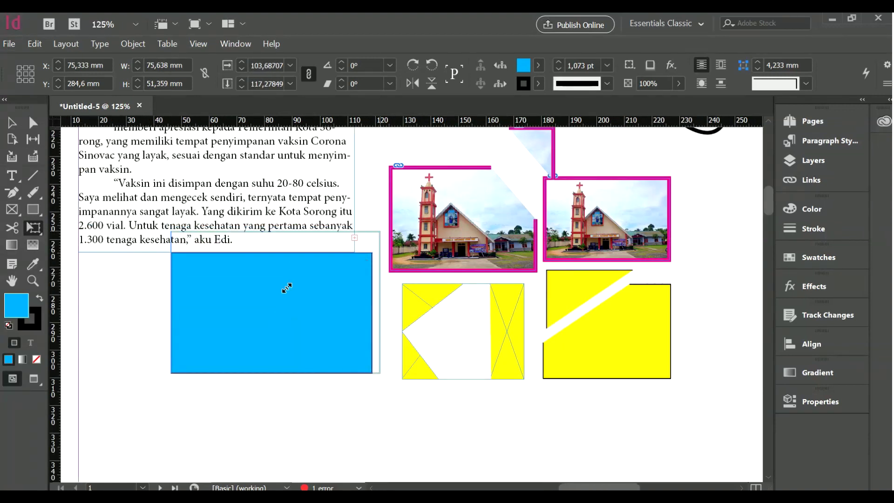
# - Shrink the cyan rectangle proportionally to 67%, about 51 × 34 mm, with the Scale tool
pyautogui.click(36, 229)
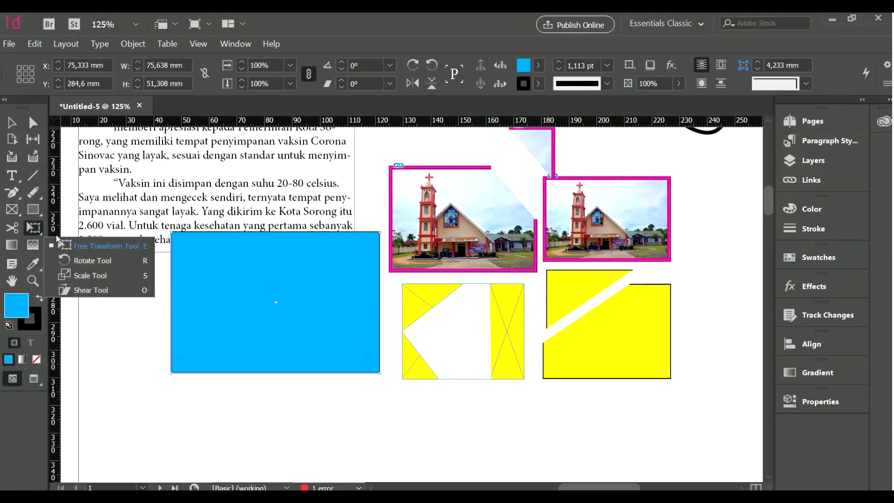
pyautogui.click(85, 273)
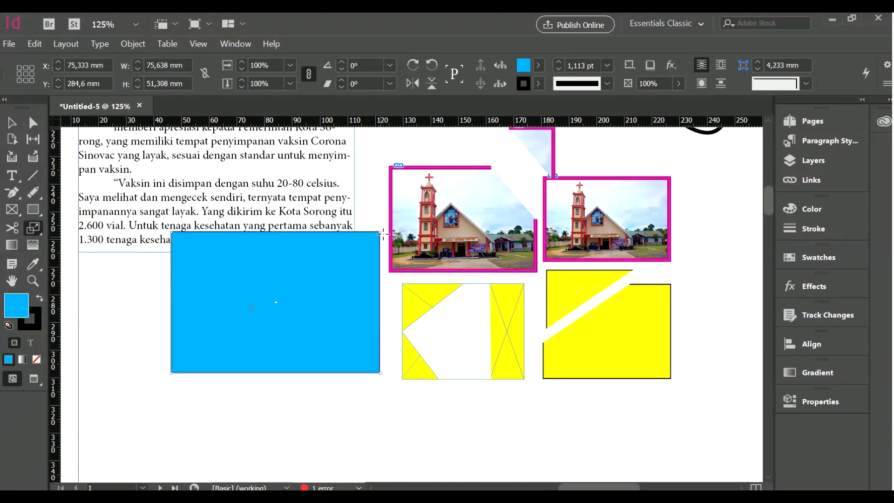
pyautogui.press('v')
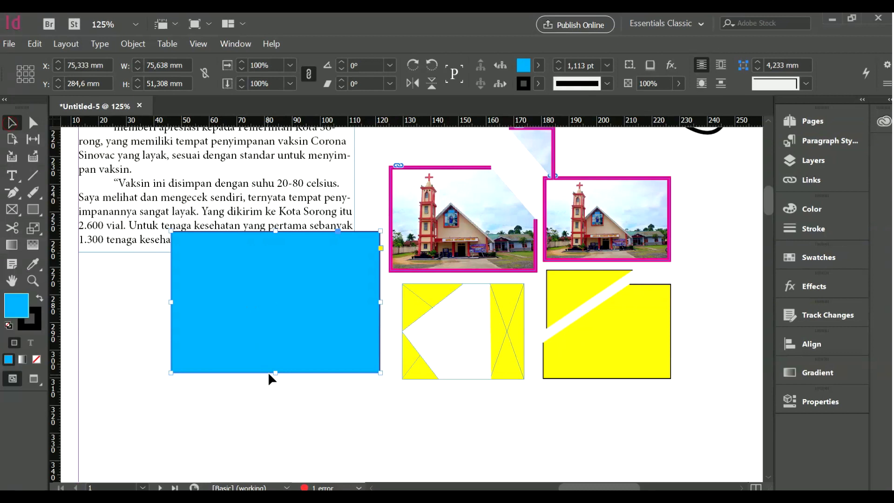
pyautogui.click(36, 236)
pyautogui.click(70, 273)
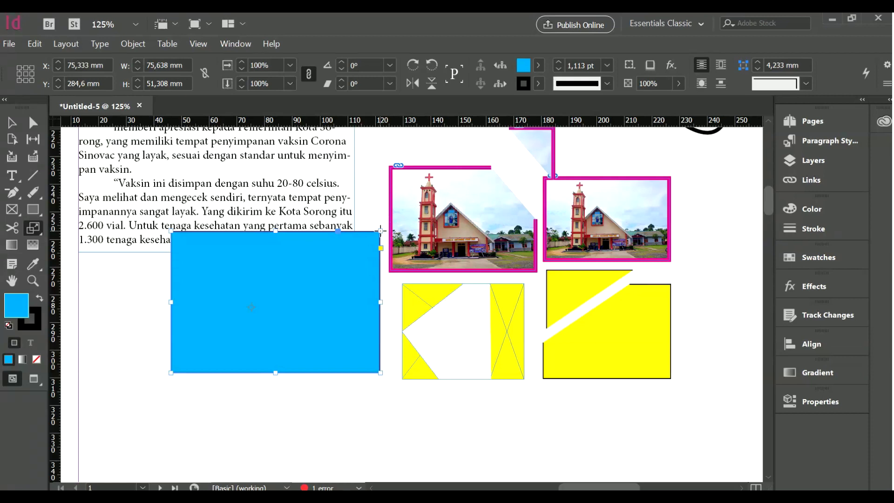
pyautogui.moveTo(381, 228); pyautogui.dragTo(340, 256)
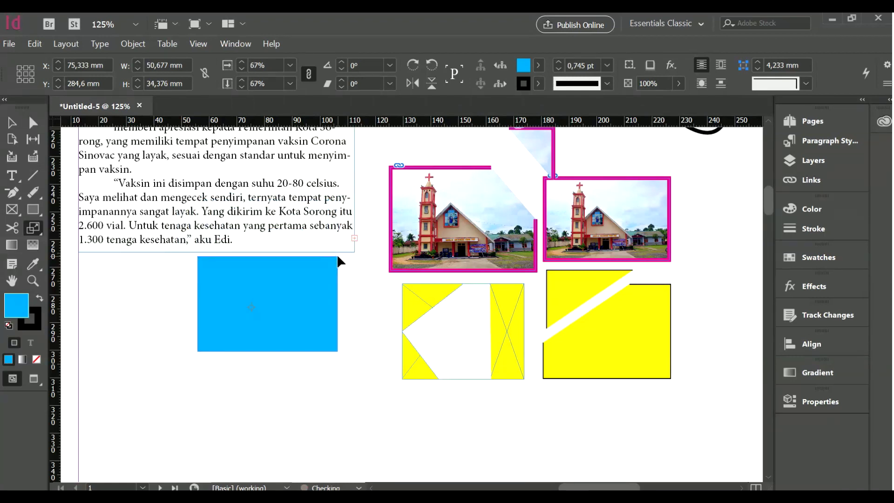
# - Try rotating the cyan rectangle by 18° with the Rotate tool and undo the rotation
pyautogui.click(33, 228)
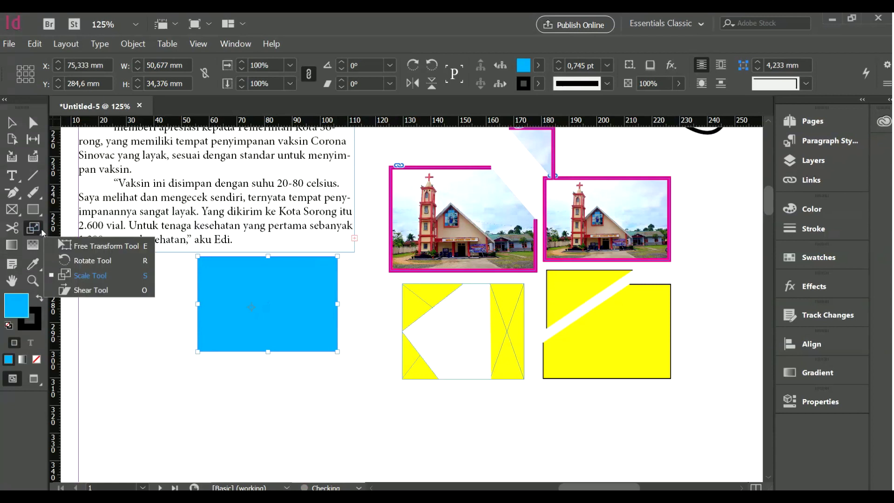
pyautogui.click(85, 259)
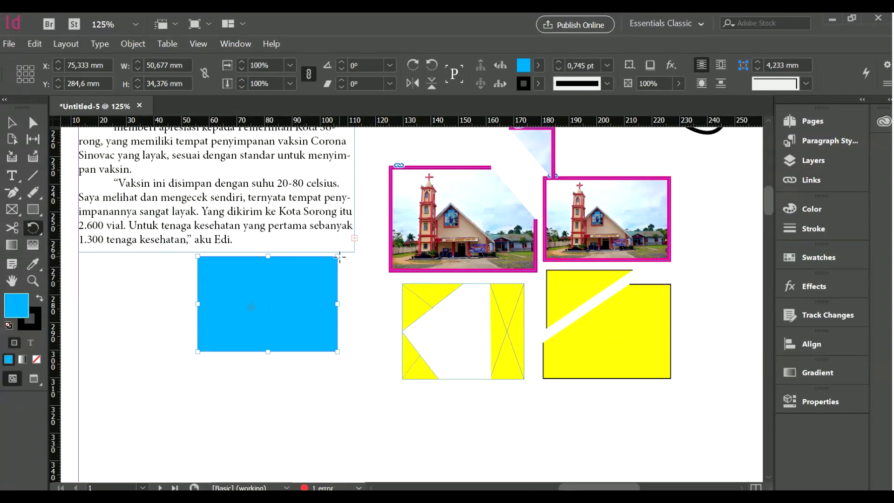
pyautogui.moveTo(339, 256); pyautogui.dragTo(315, 228)
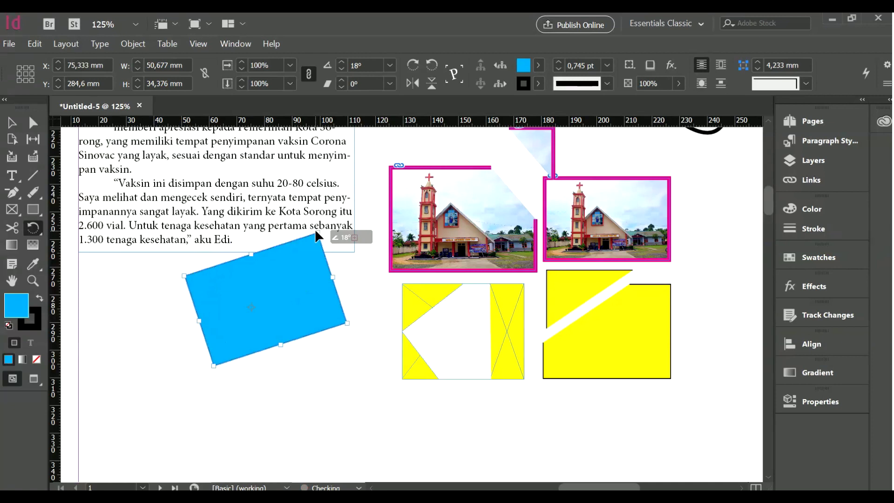
pyautogui.hotkey('ctrl', 'z')
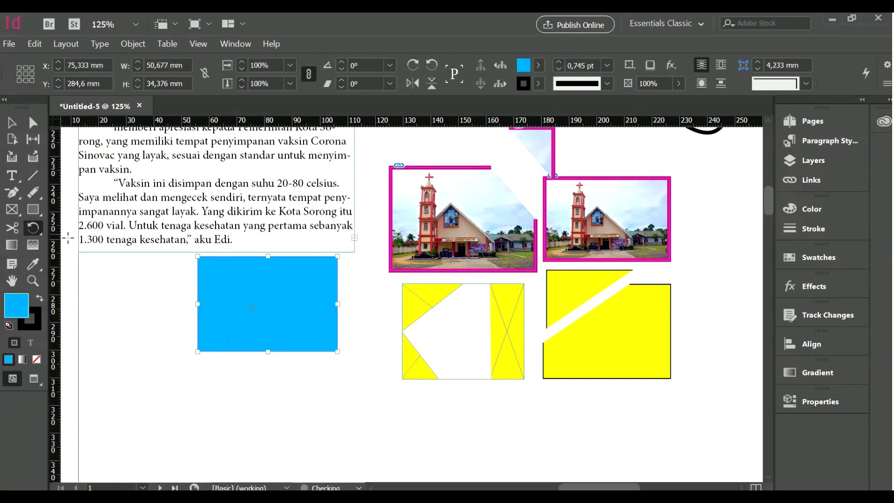
# - Skew the cyan rectangle into a parallelogram with its top edge shifted to the left, using the Shear tool
pyautogui.moveTo(33, 228); pyautogui.dragTo(79, 290)
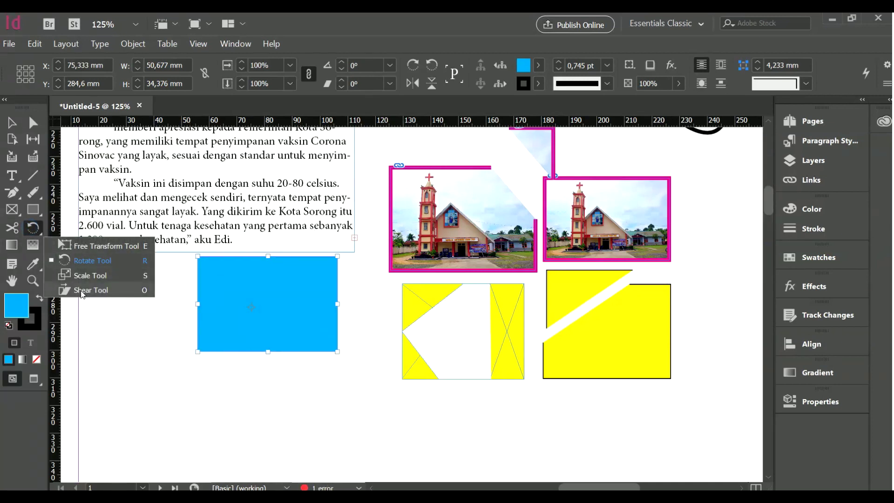
pyautogui.click(81, 289)
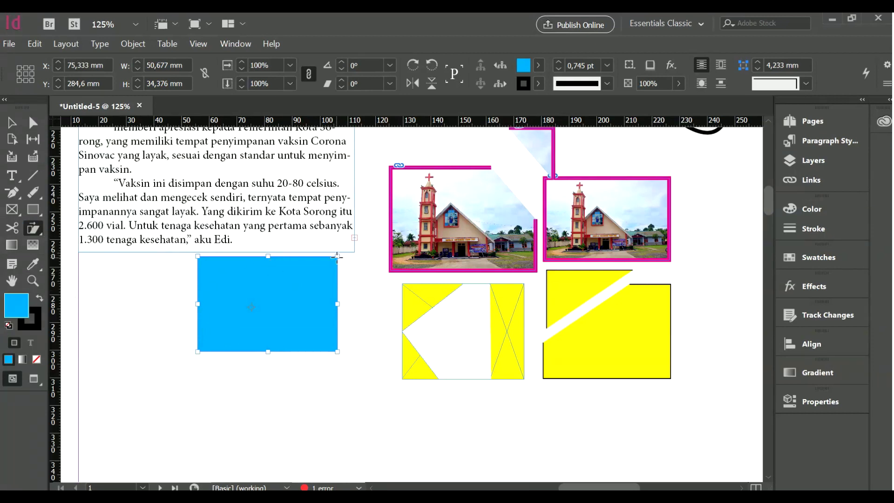
pyautogui.moveTo(337, 257); pyautogui.dragTo(314, 260)
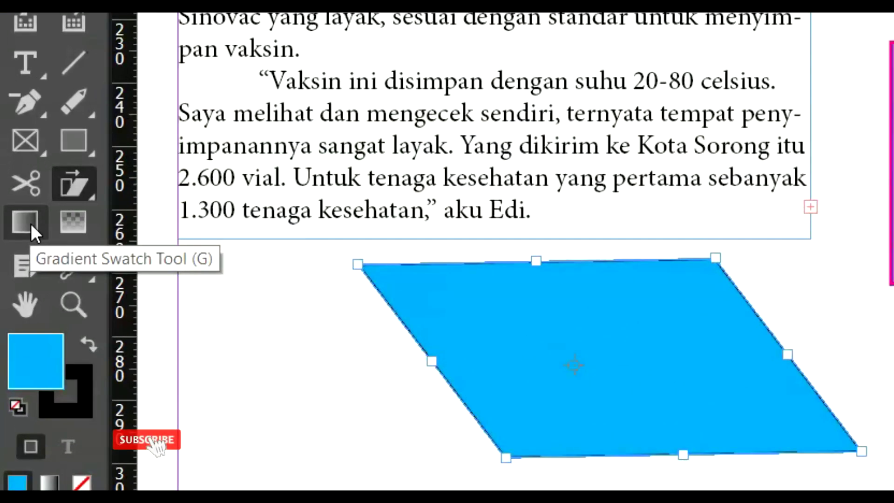
# - Fill the cyan parallelogram with a white-to-black linear gradient running from its left to its right side, using the Gradient Swatch tool
pyautogui.click(14, 247)
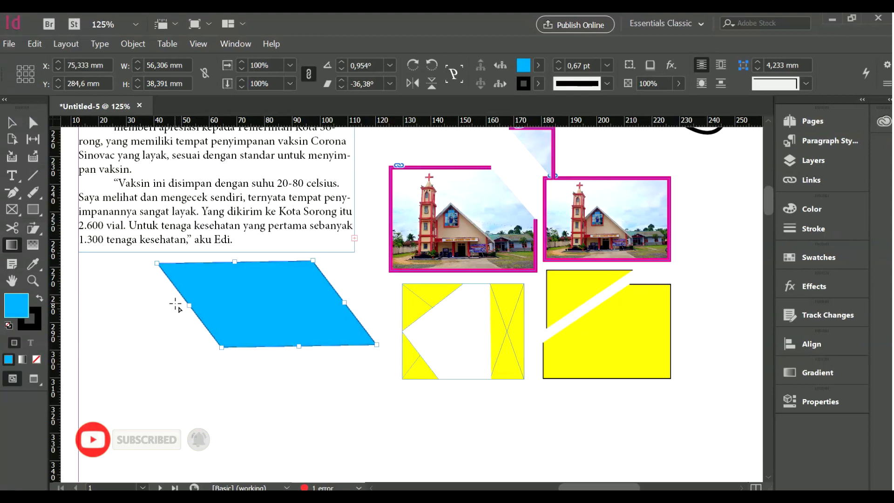
pyautogui.moveTo(189, 305); pyautogui.dragTo(428, 337)
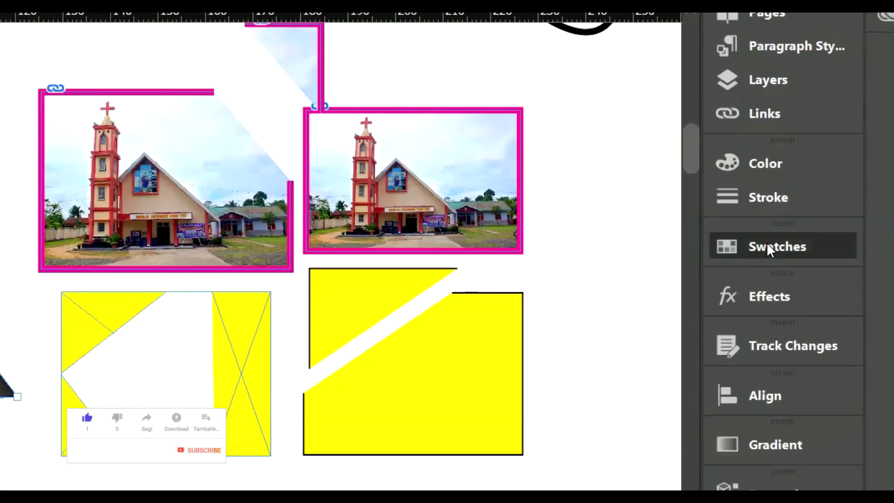
# - Show only gradient swatches in the swatch list and save the parallelogram's gradient as a new swatch
pyautogui.click(814, 258)
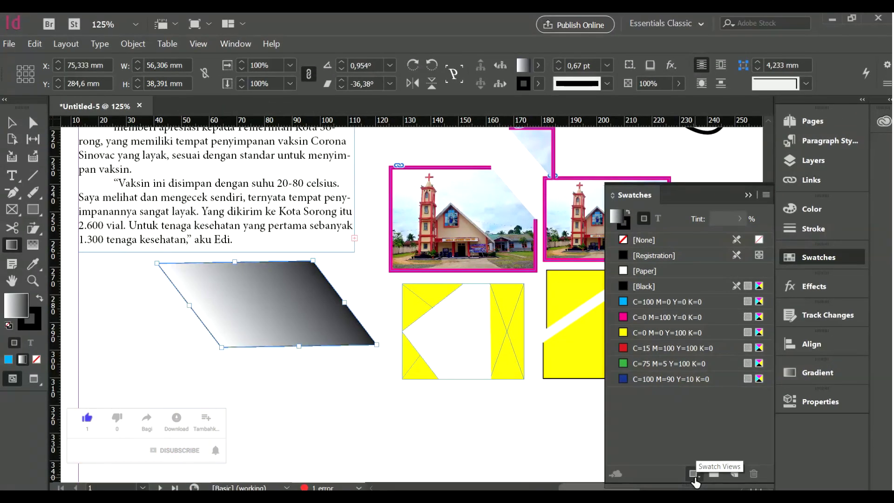
pyautogui.click(694, 475)
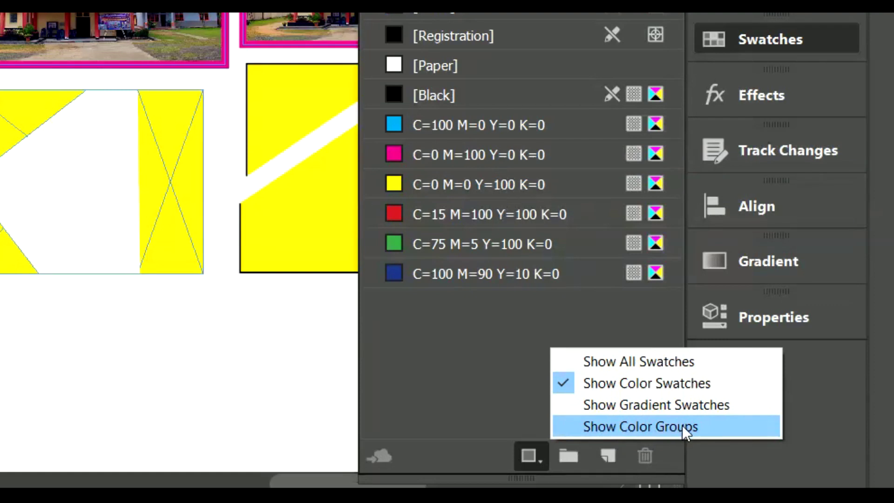
pyautogui.click(625, 406)
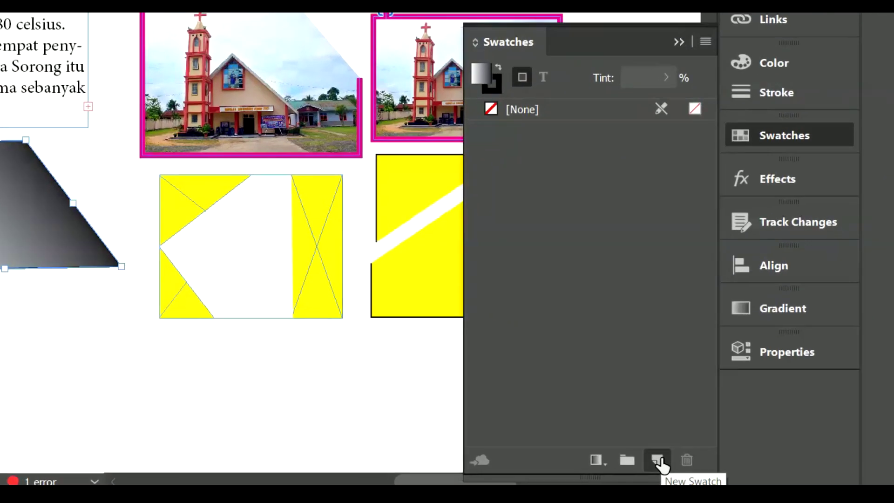
pyautogui.click(673, 464)
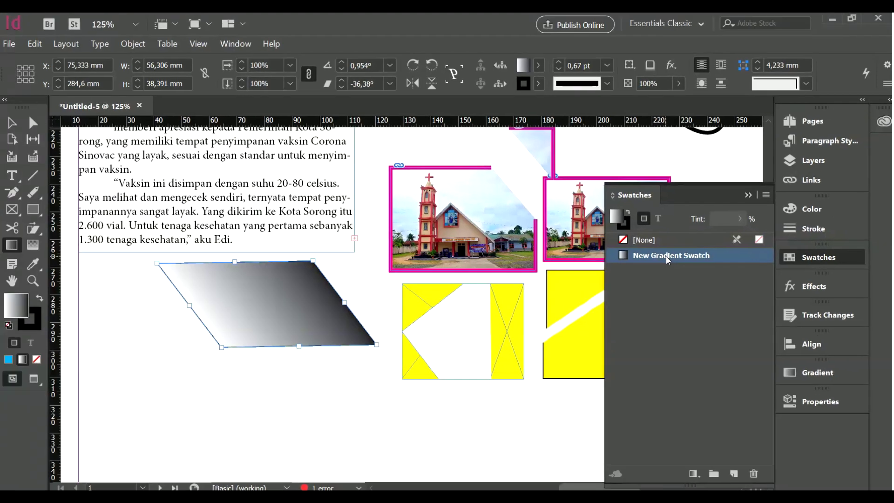
# - Edit the new gradient swatch and name it "warna merah kuning"
pyautogui.doubleClick(555, 134)
pyautogui.moveTo(653, 146); pyautogui.dragTo(591, 135)
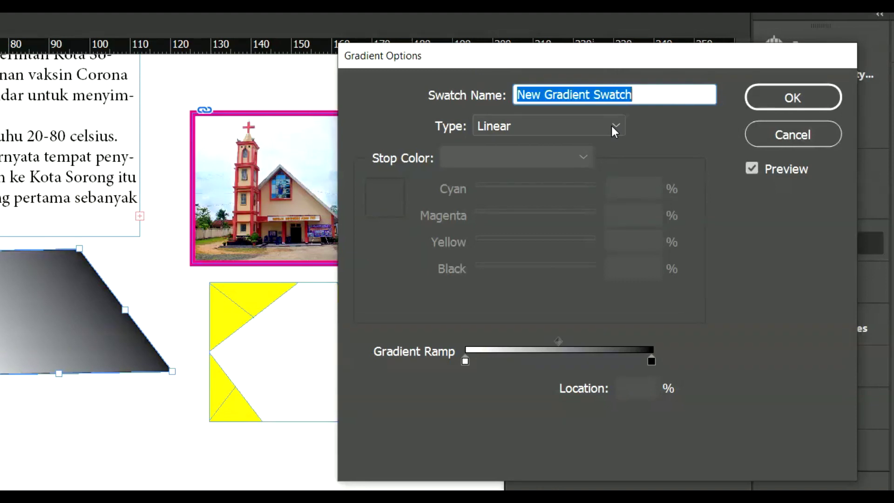
pyautogui.write('warna ')
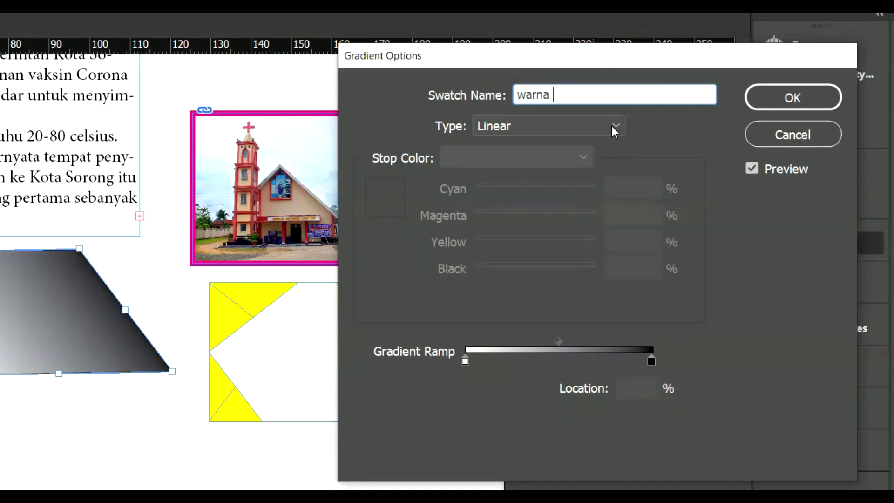
pyautogui.write('merah kuning')
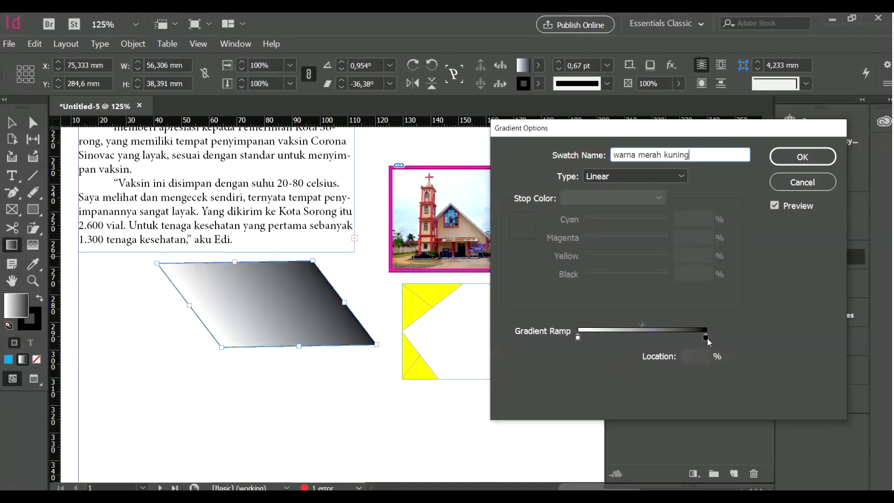
# - Set the gradient's end stop at 100% to the red swatch C=15 M=100 Y=100 K=0
pyautogui.click(652, 361)
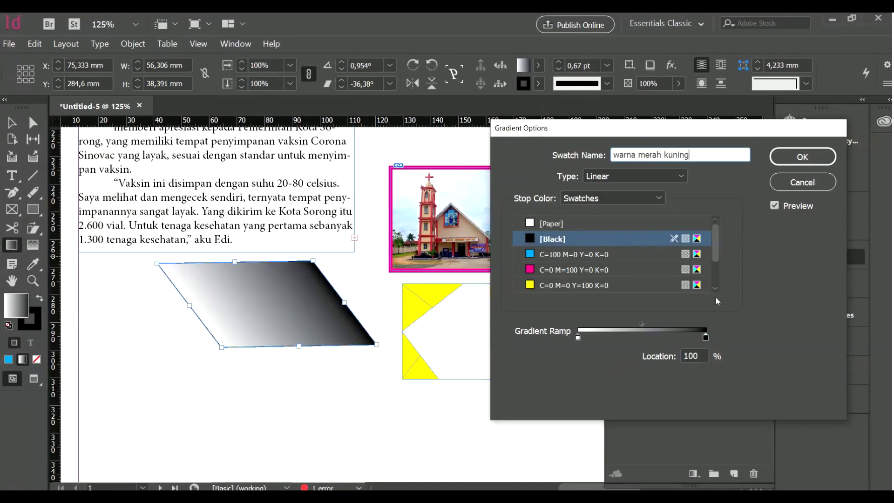
pyautogui.moveTo(718, 248)
pyautogui.mouseDown()
pyautogui.moveTo(721, 275)
pyautogui.moveTo(725, 248)
pyautogui.moveTo(720, 255)
pyautogui.mouseUp()
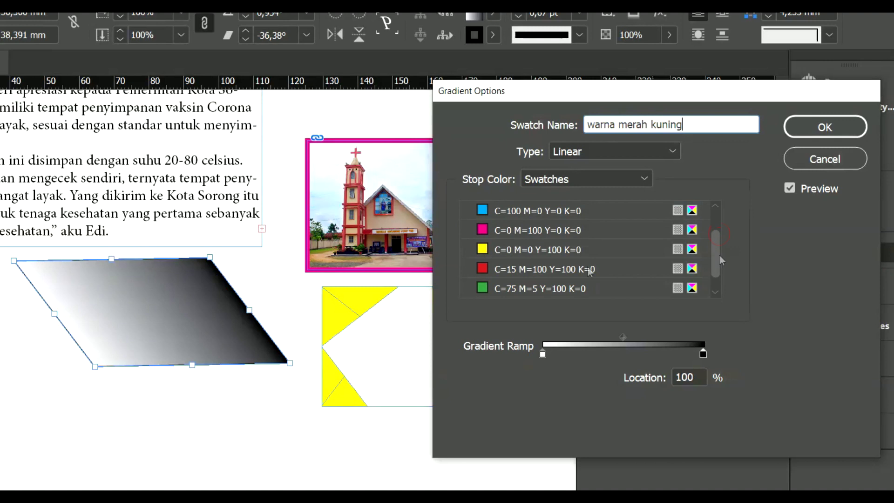
pyautogui.click(551, 269)
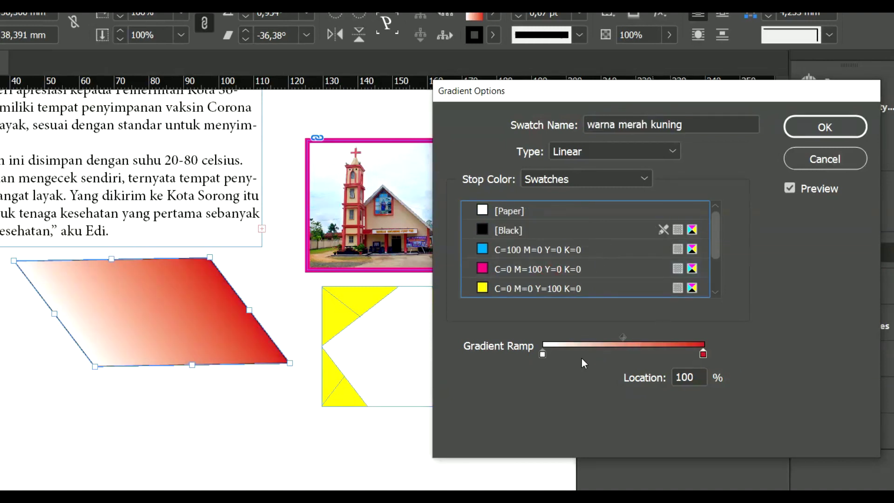
# - Set the gradient's start stop at 0% to the yellow swatch C=0 M=0 Y=100 K=0 and accept the gradient options
pyautogui.click(543, 354)
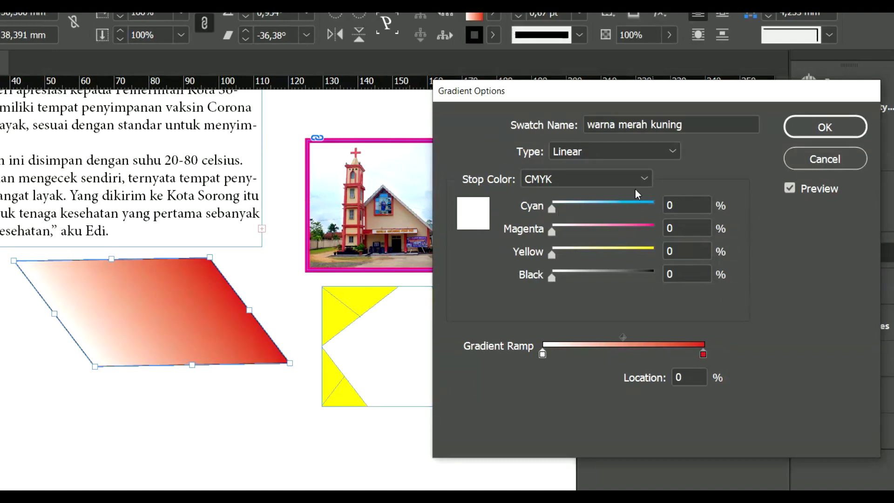
pyautogui.click(703, 354)
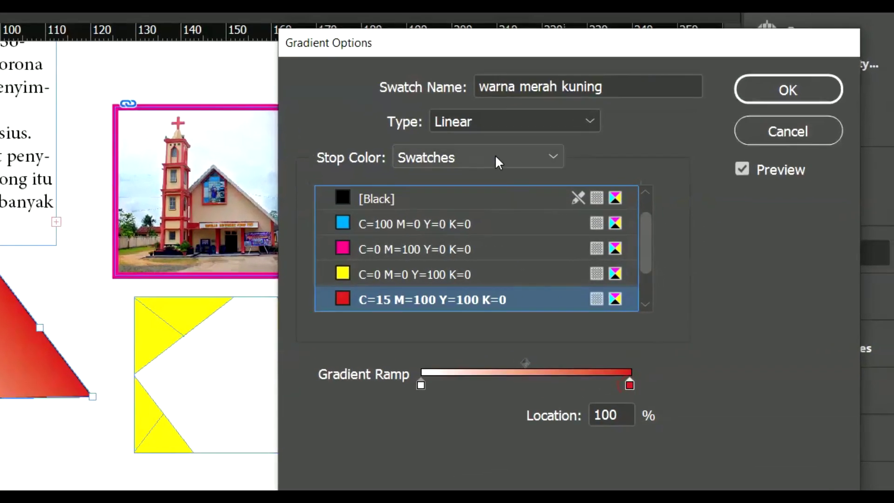
pyautogui.click(422, 385)
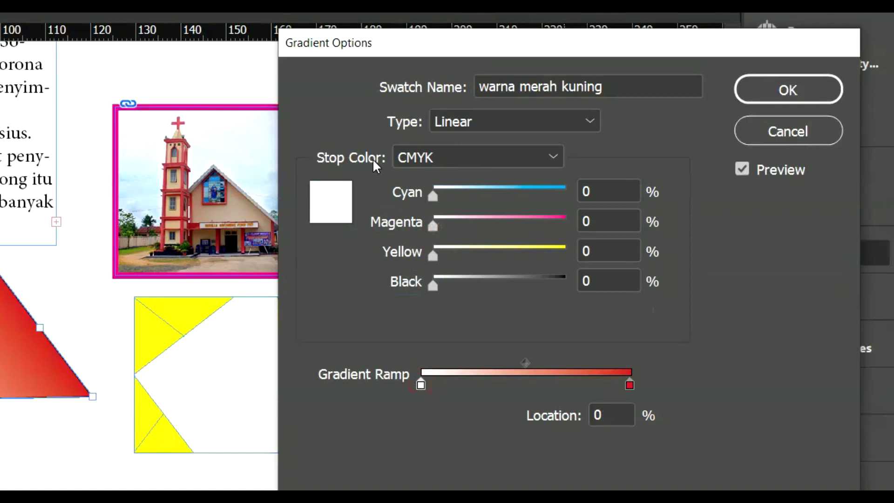
pyautogui.click(472, 153)
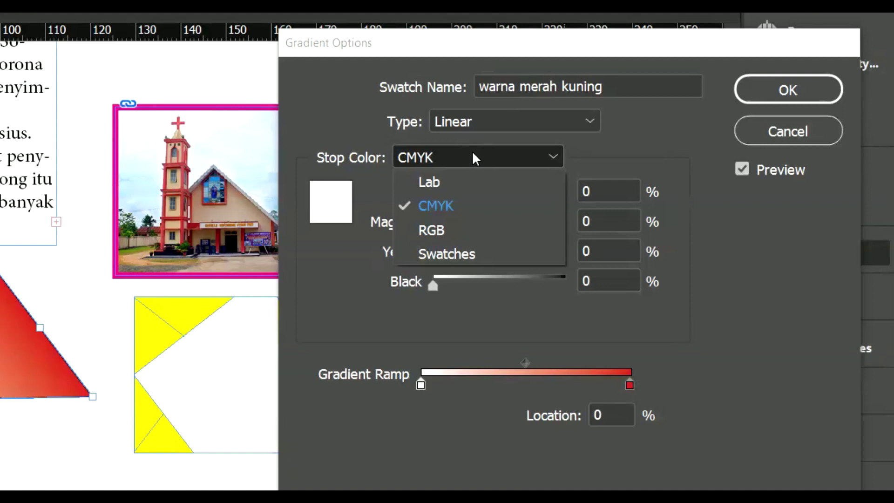
pyautogui.click(455, 253)
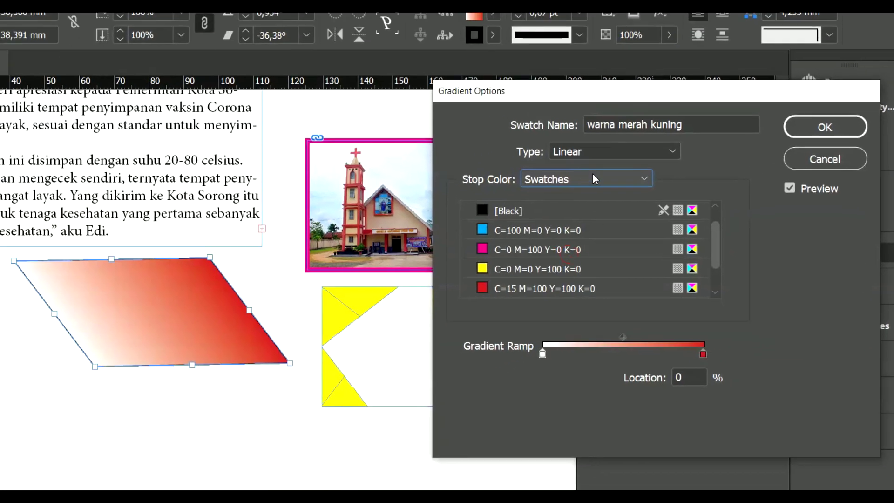
pyautogui.click(525, 262)
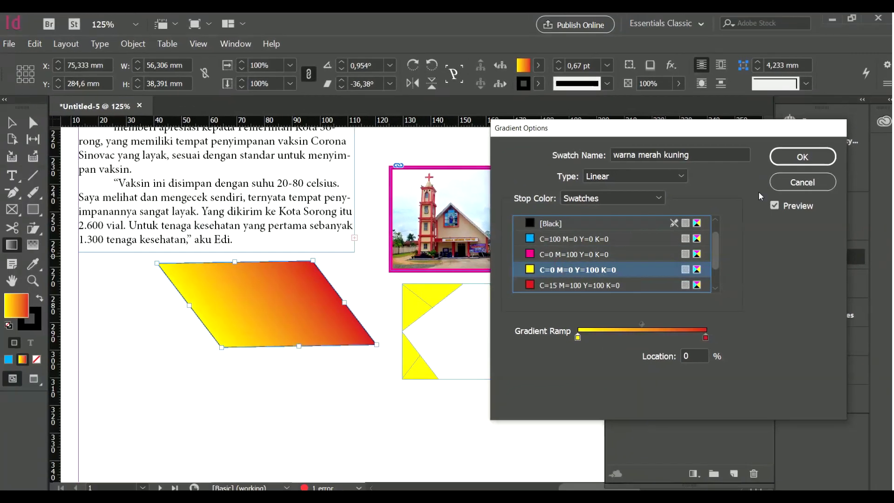
pyautogui.click(801, 157)
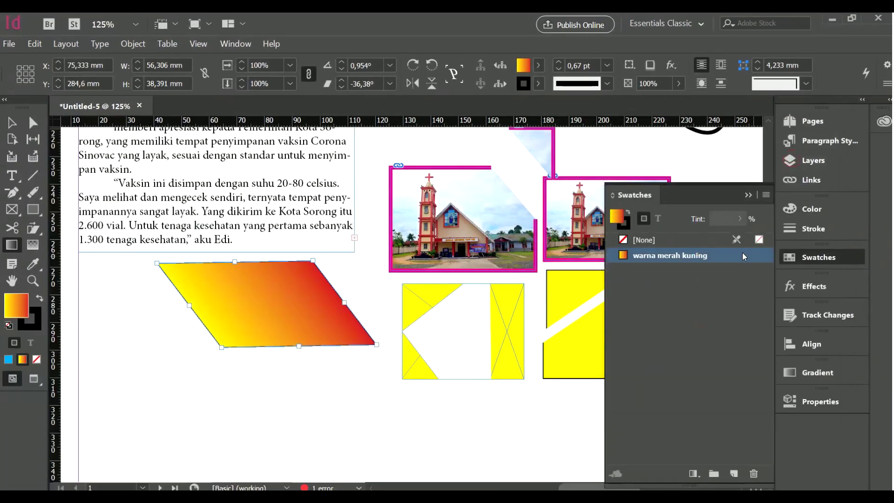
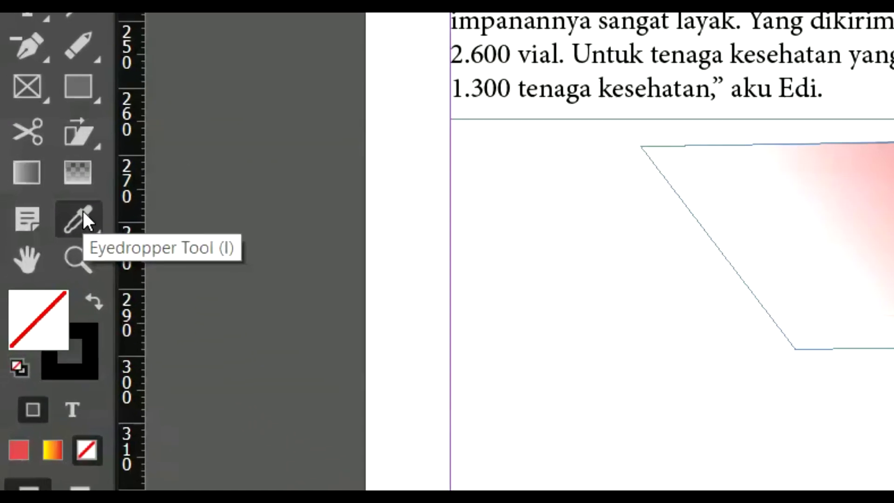
# - Draw an unfilled rectangle about 54 × 32 mm below the parallelogram with the Rectangle tool
pyautogui.click(35, 262)
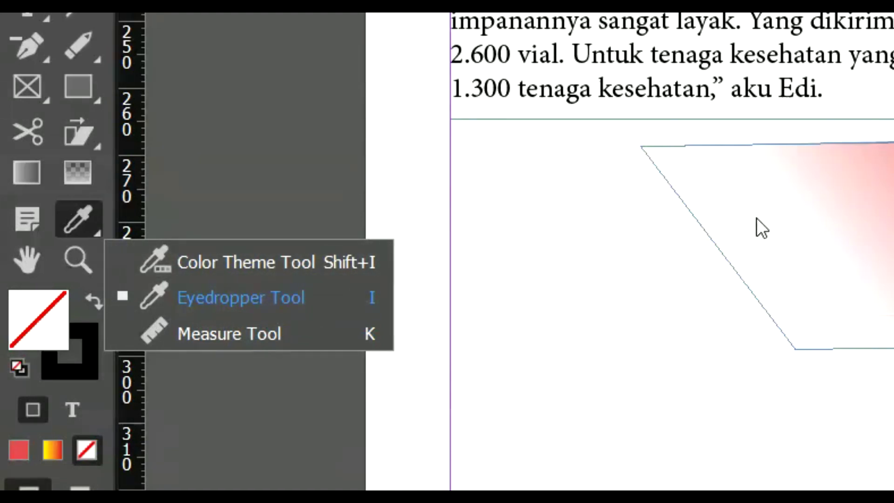
pyautogui.click(81, 89)
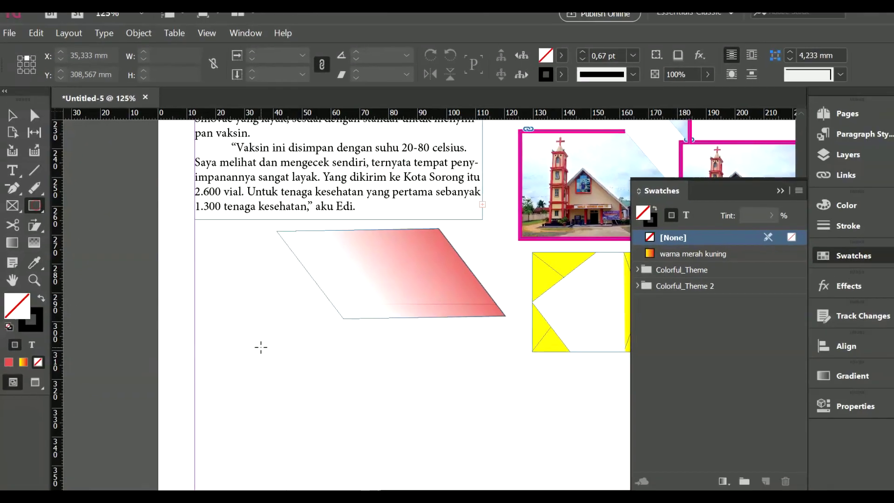
pyautogui.moveTo(243, 356); pyautogui.dragTo(396, 446)
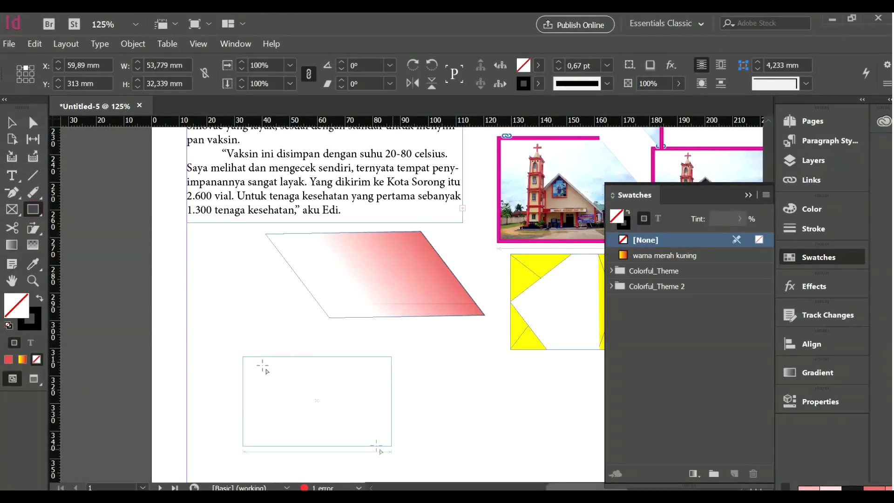
# - Sample a color theme from the red gradient parallelogram with the Color Theme tool and move the theme strip beside the new rectangle
pyautogui.click(33, 264)
pyautogui.click(90, 281)
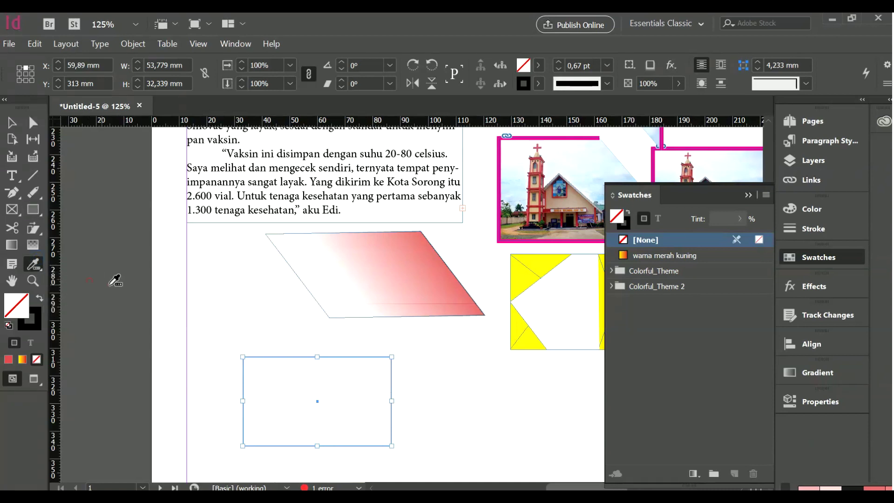
pyautogui.click(345, 257)
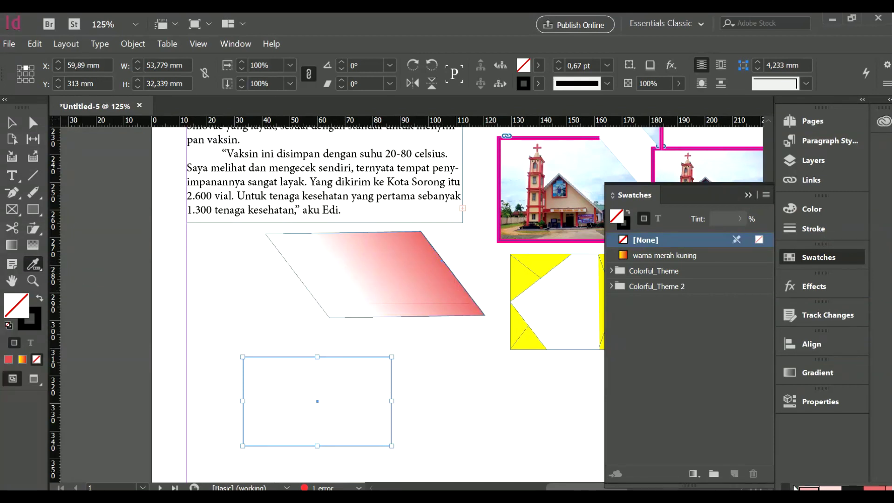
pyautogui.moveTo(615, 382); pyautogui.dragTo(409, 343)
# - Replace the sampled color theme with one taken from the church photo beside the text using the Color Theme tool
pyautogui.rightClick(34, 266)
pyautogui.click(89, 281)
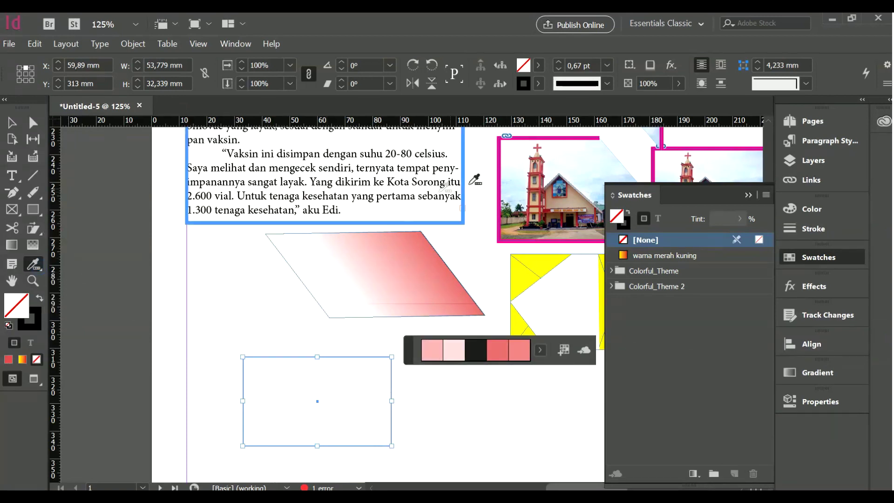
pyautogui.click(509, 175)
# - Fill the new rectangle with the pale blue of the church photo's sky using the Eyedropper tool
pyautogui.rightClick(34, 265)
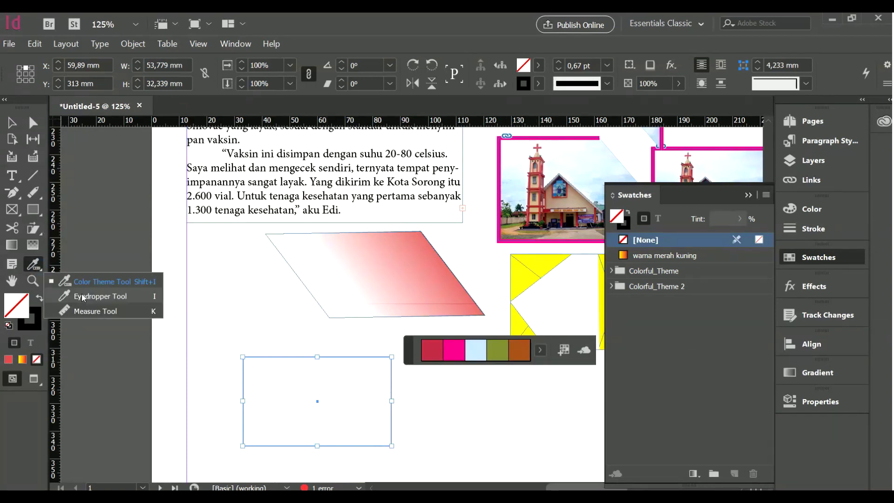
pyautogui.click(82, 296)
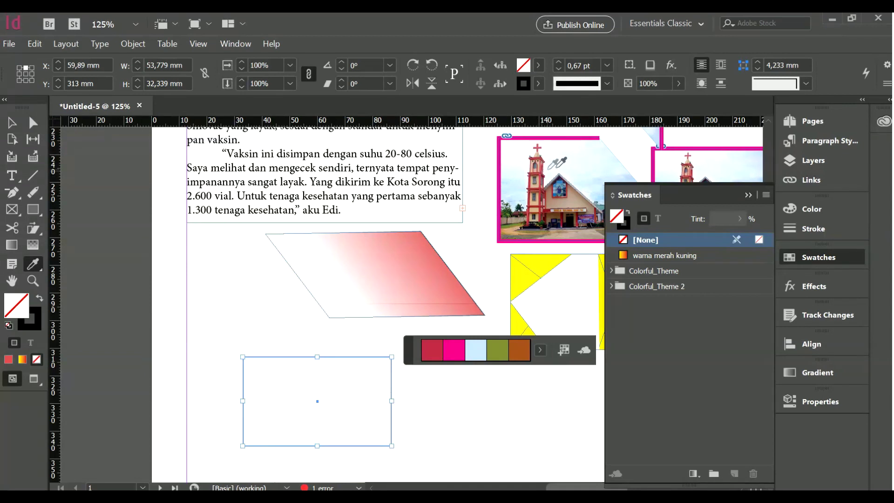
pyautogui.click(521, 185)
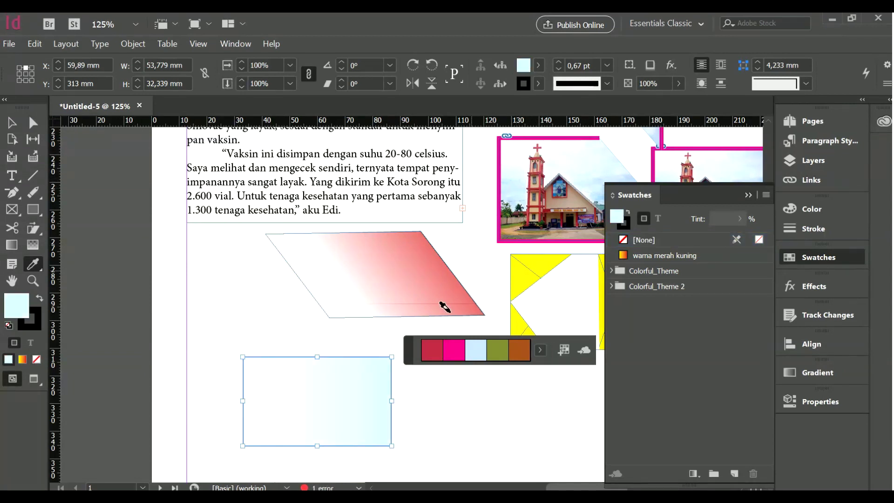
# - Apply the olive green from the photo's color theme to the new rectangle with the Color Theme tool
pyautogui.moveTo(34, 265); pyautogui.dragTo(87, 279)
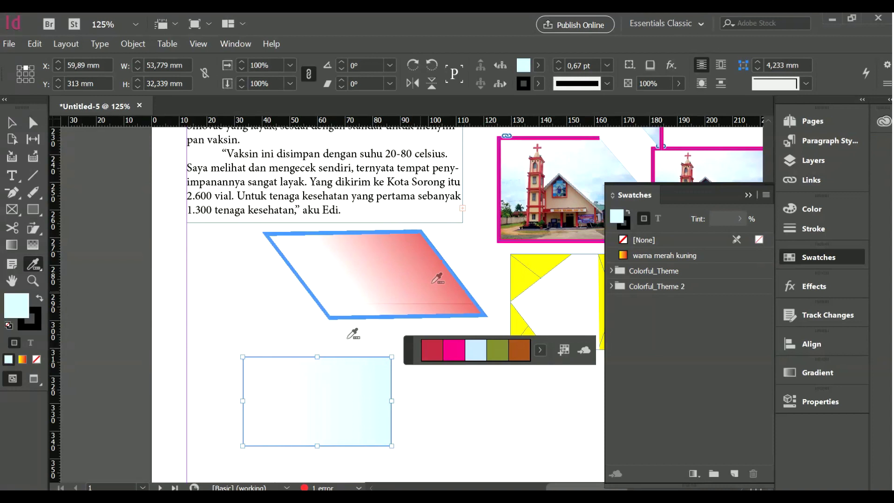
pyautogui.press('alt')
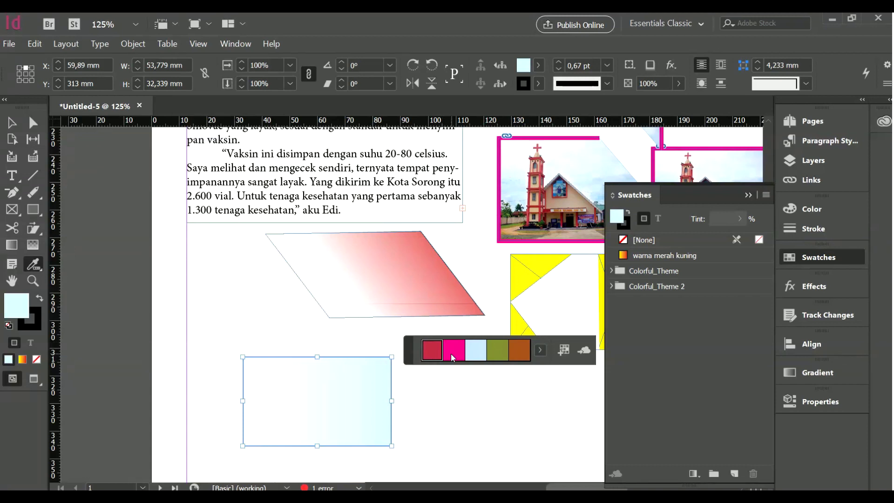
pyautogui.click(498, 352)
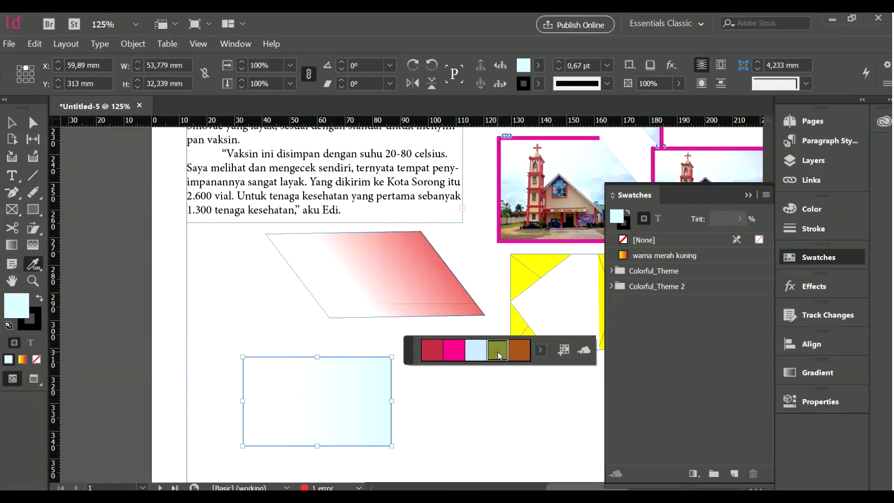
pyautogui.click(340, 377)
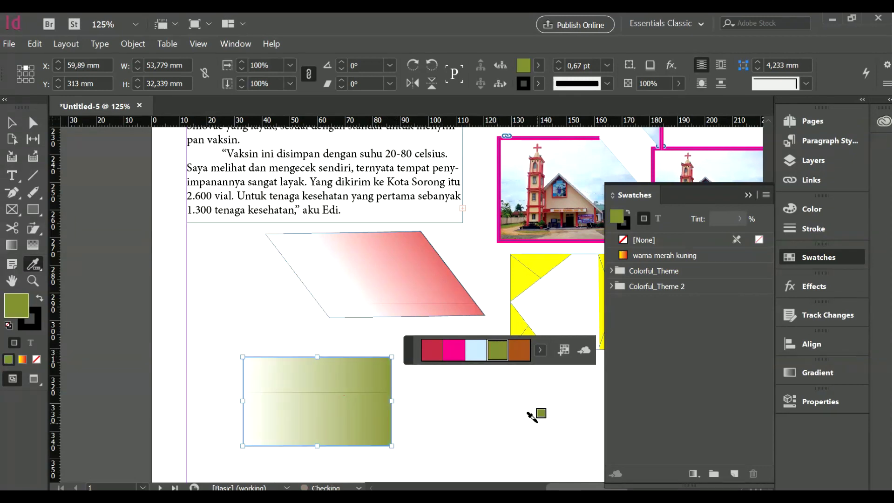
# - Measure the top edge of the red gradient parallelogram with the Measure tool
pyautogui.rightClick(34, 264)
pyautogui.click(149, 312)
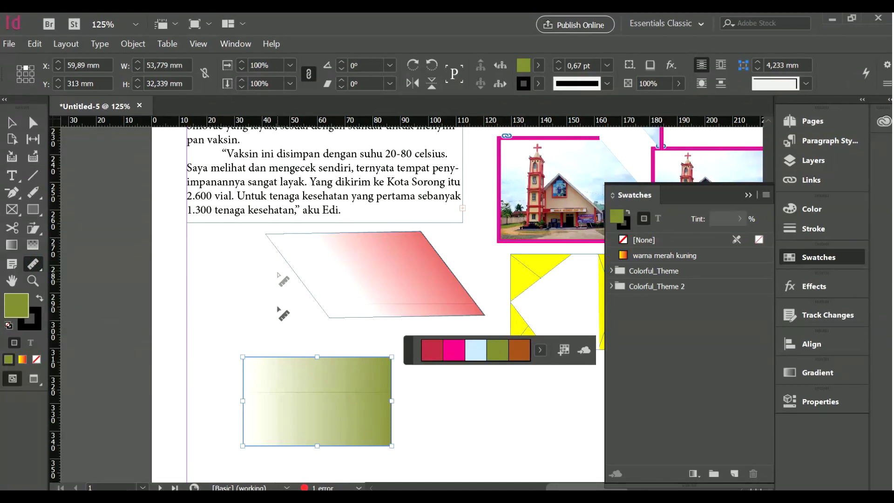
pyautogui.moveTo(265, 232)
pyautogui.mouseDown()
pyautogui.moveTo(438, 236)
pyautogui.moveTo(424, 236)
pyautogui.mouseUp()
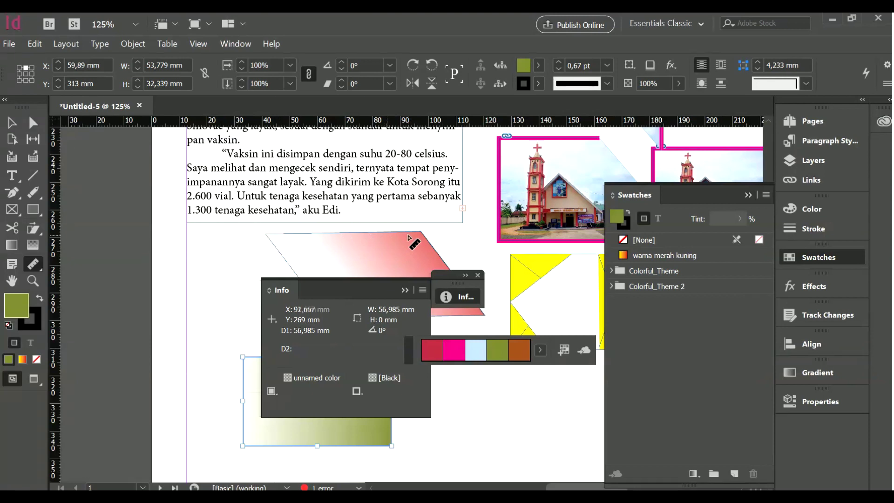
# - Close the Info and Swatches panels and pan around the page with the Hand tool
pyautogui.moveTo(150, 84); pyautogui.dragTo(148, 64)
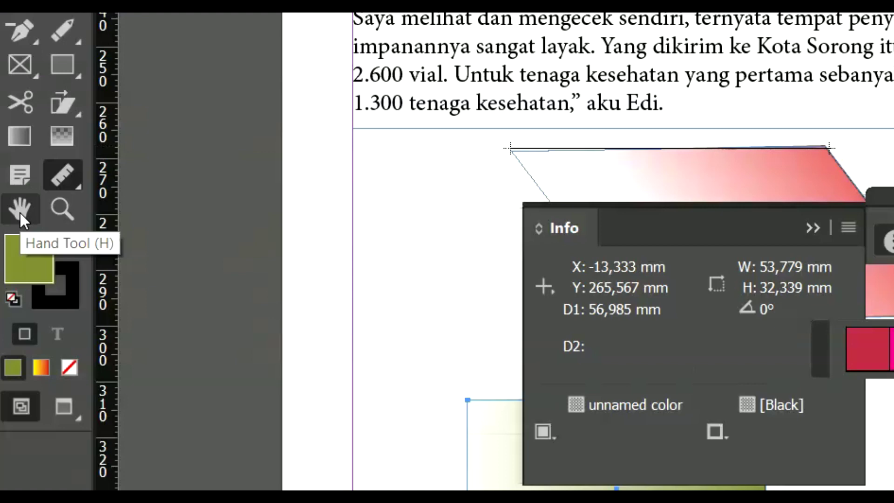
pyautogui.click(12, 281)
pyautogui.click(479, 273)
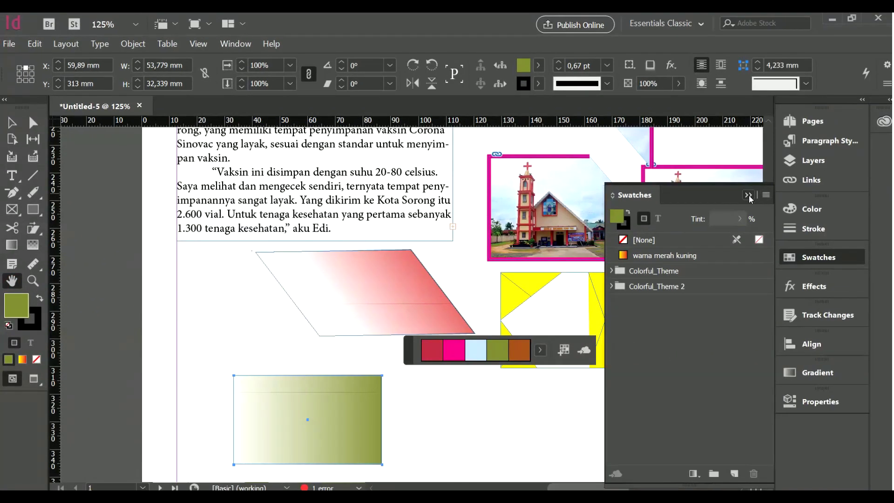
pyautogui.click(749, 195)
pyautogui.moveTo(479, 273); pyautogui.dragTo(545, 411)
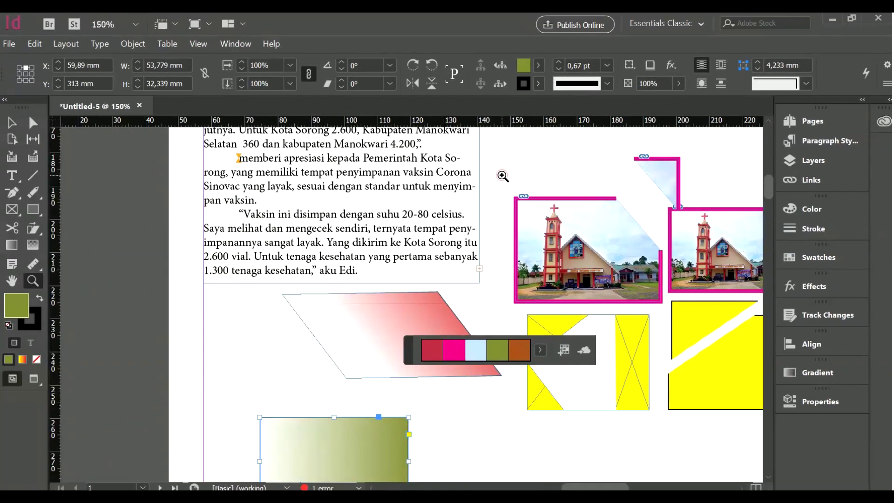
# - Zoom in and out on the text and drawn lines with the Zoom tool, and view other parts of the page with the Selection tool active
pyautogui.click(389, 203)
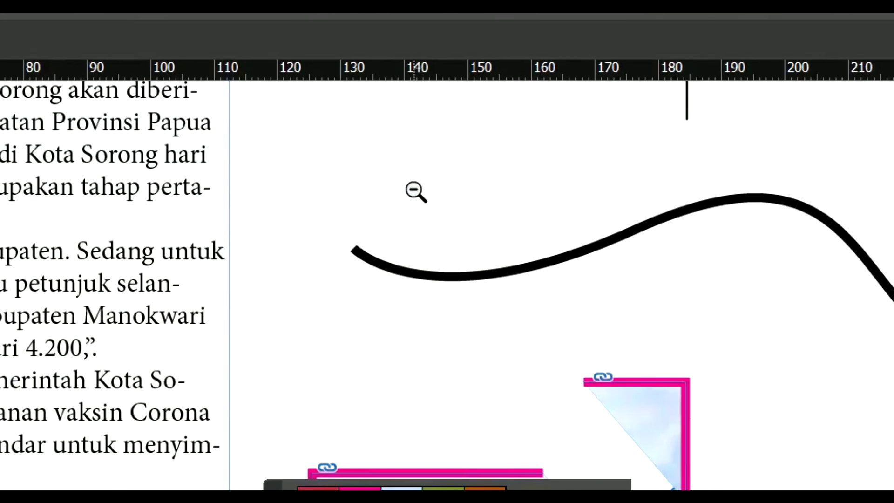
pyautogui.scroll(5, 569, 197)
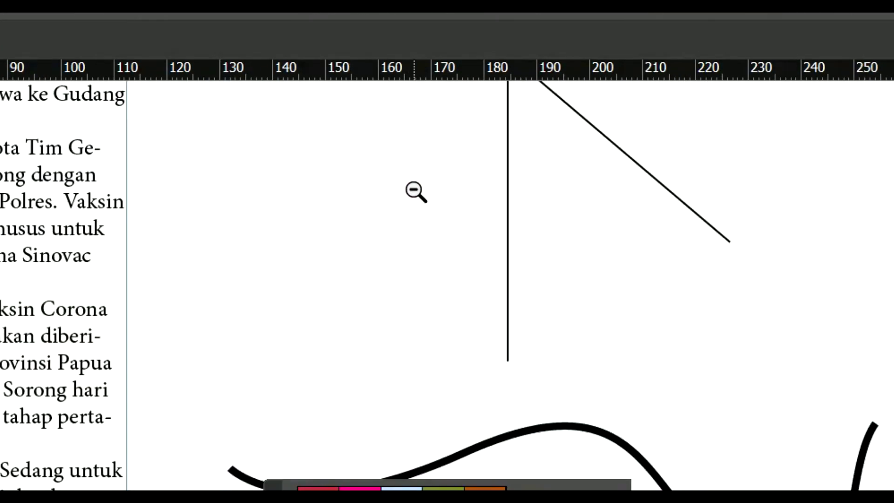
pyautogui.keyDown('alt'); pyautogui.click(416, 191); pyautogui.keyUp('alt')
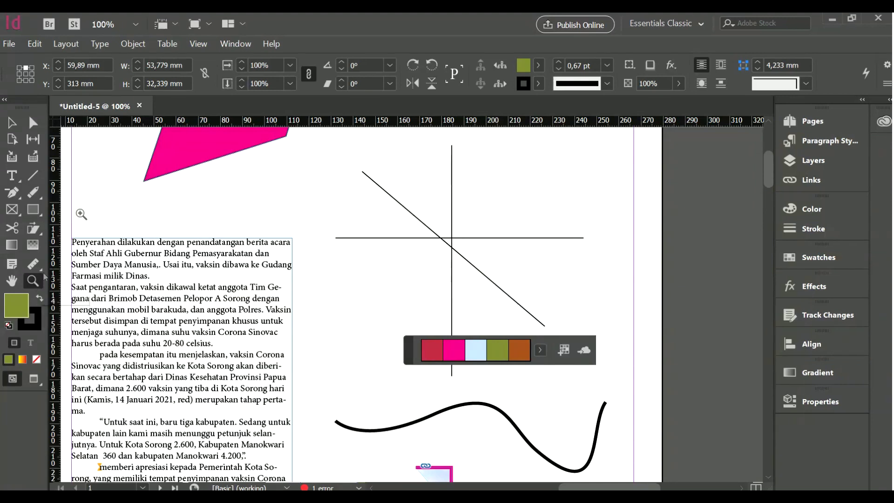
pyautogui.click(11, 123)
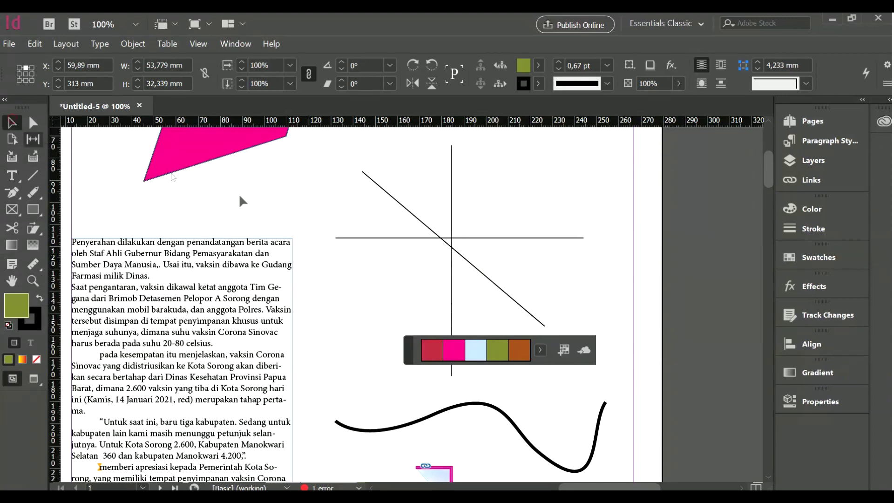
pyautogui.moveTo(271, 200); pyautogui.dragTo(400, 146)
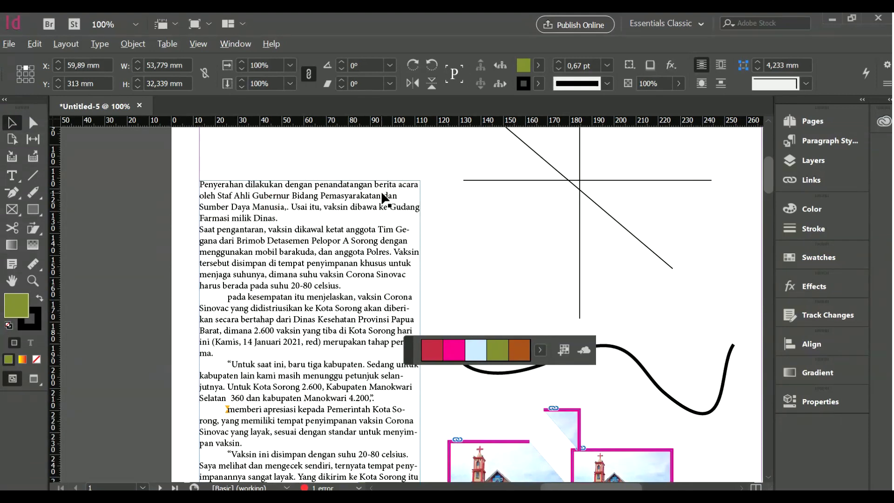
pyautogui.scroll(1, 383, 200)
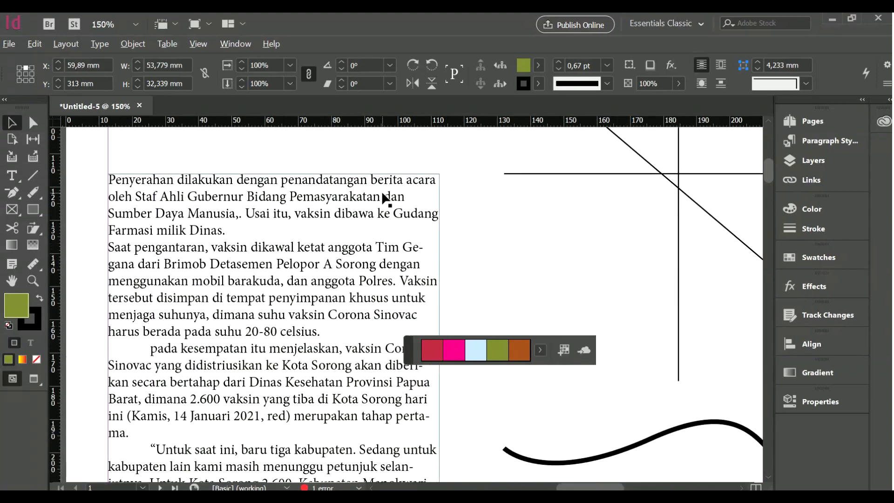
pyautogui.scroll(-2, 383, 199)
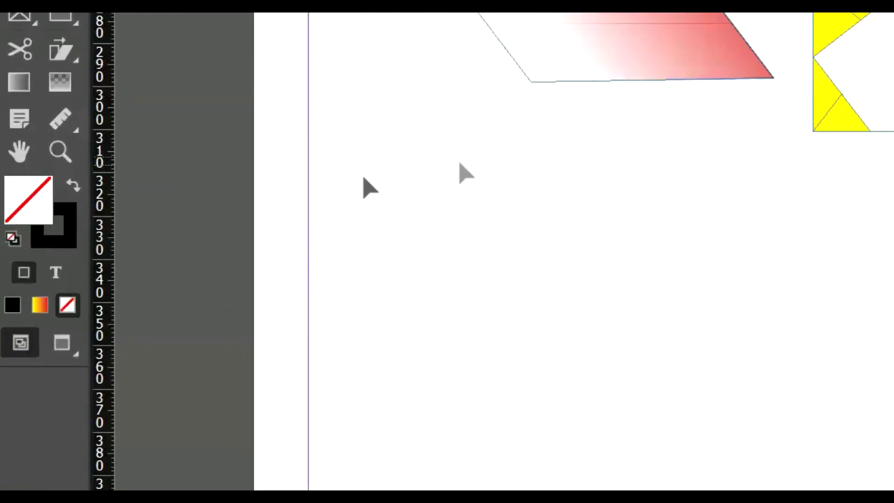
# - Draw a rectangle about 71 × 35 mm in the empty area below the red gradient parallelogram
pyautogui.click(67, 230)
pyautogui.click(13, 186)
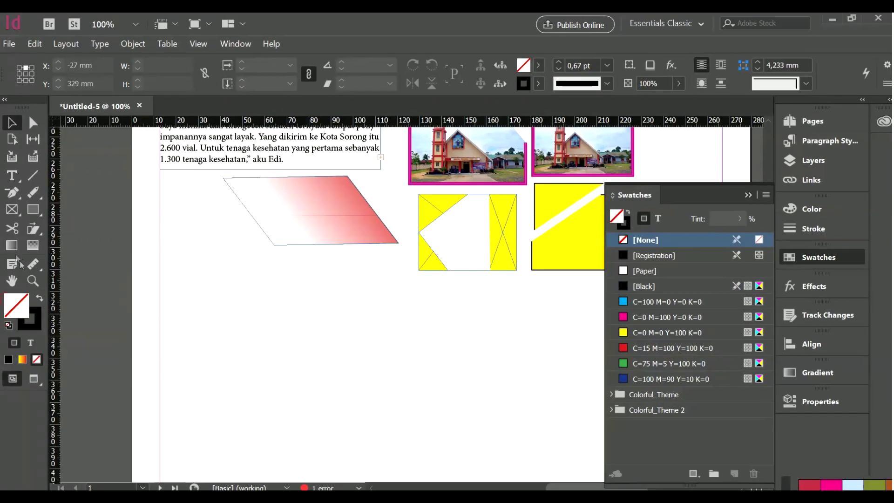
pyautogui.click(31, 210)
pyautogui.moveTo(187, 300); pyautogui.dragTo(344, 377)
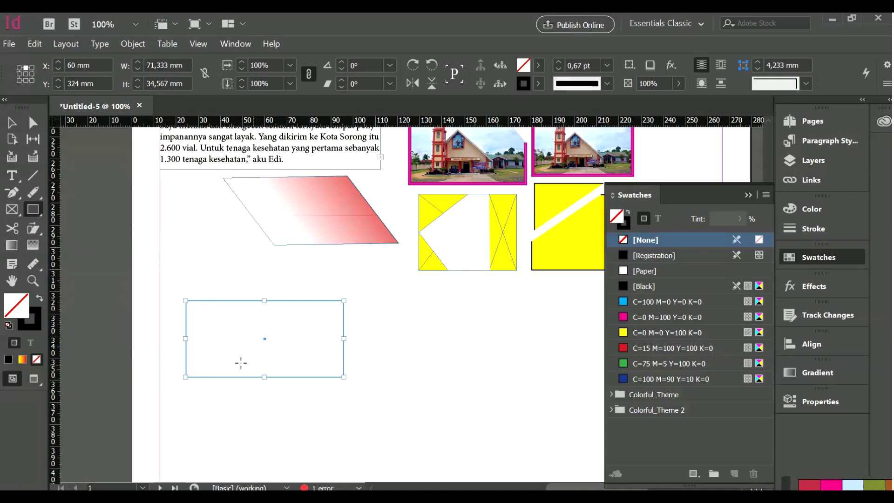
# - Fill the new rectangle with a light green of C=63 M=0 Y=54 K=0 using the Color Picker
pyautogui.doubleClick(21, 309)
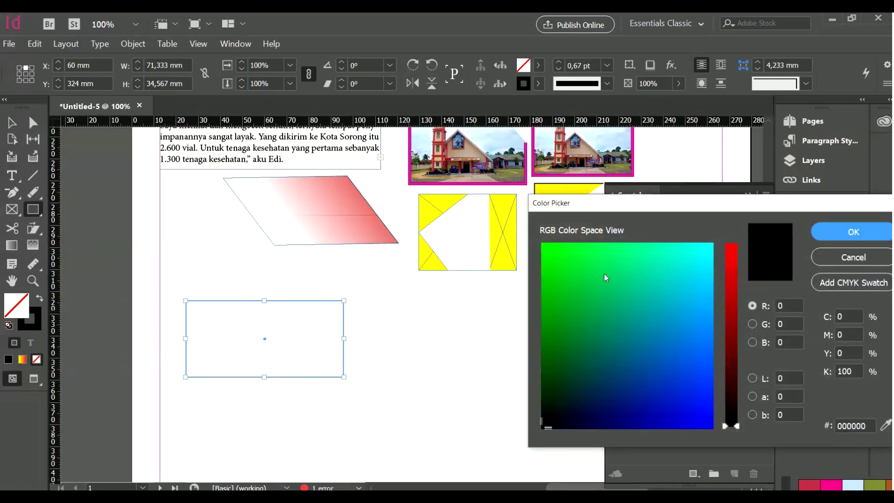
pyautogui.moveTo(614, 278)
pyautogui.mouseDown()
pyautogui.moveTo(589, 292)
pyautogui.moveTo(574, 266)
pyautogui.moveTo(579, 256)
pyautogui.moveTo(623, 253)
pyautogui.moveTo(650, 262)
pyautogui.mouseUp()
pyautogui.click(885, 233)
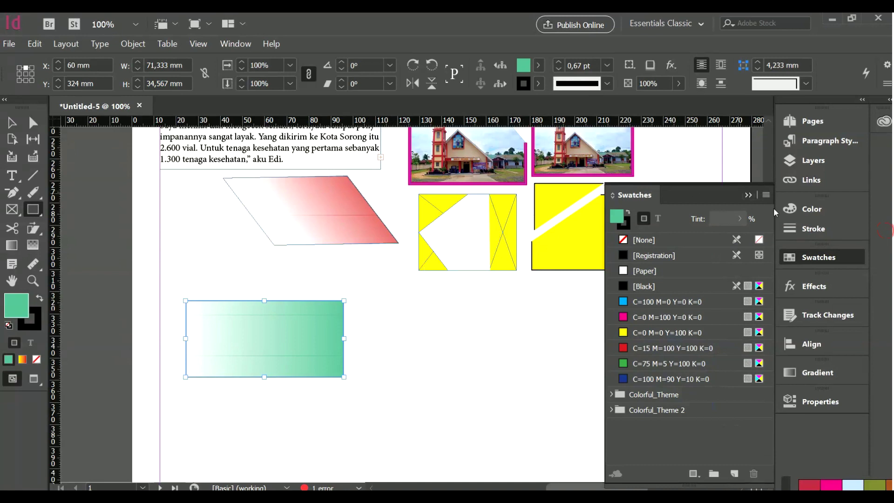
# - Adjust the rectangle's fill color to a teal blue of C=84 M=33 Y=23 K=13
pyautogui.click(808, 258)
pyautogui.click(809, 258)
pyautogui.click(806, 210)
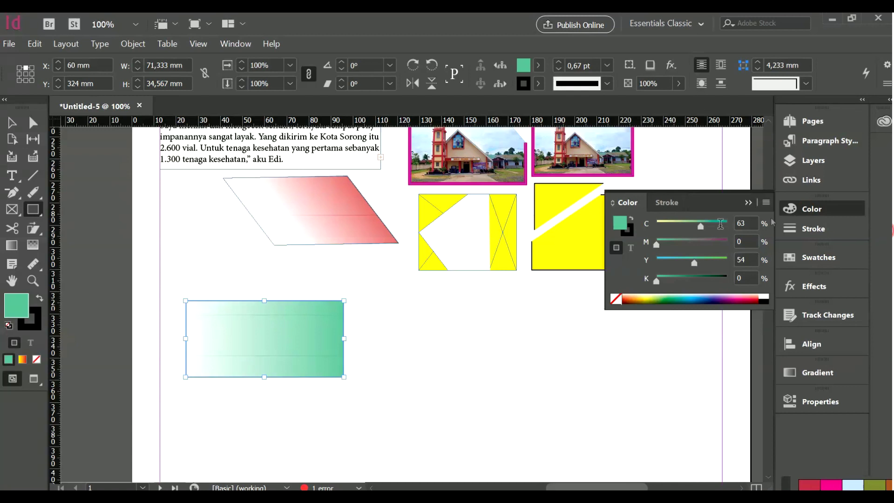
pyautogui.moveTo(702, 226); pyautogui.dragTo(716, 225)
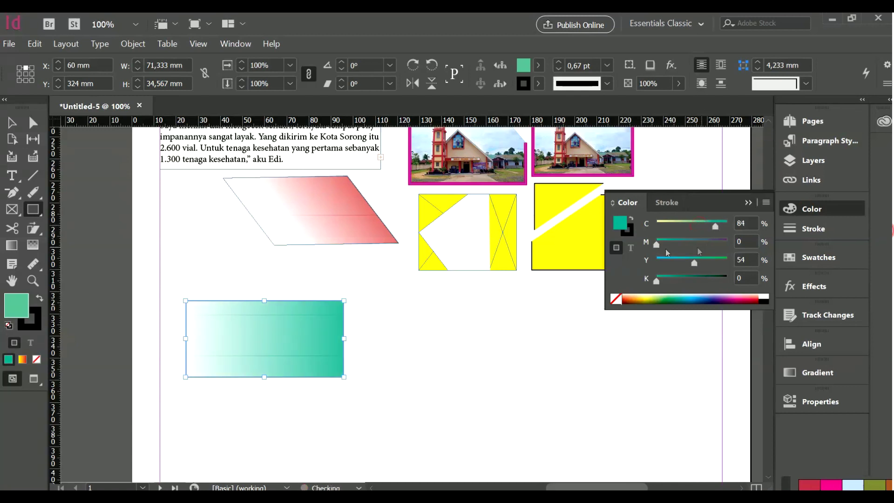
pyautogui.moveTo(658, 247); pyautogui.dragTo(666, 281)
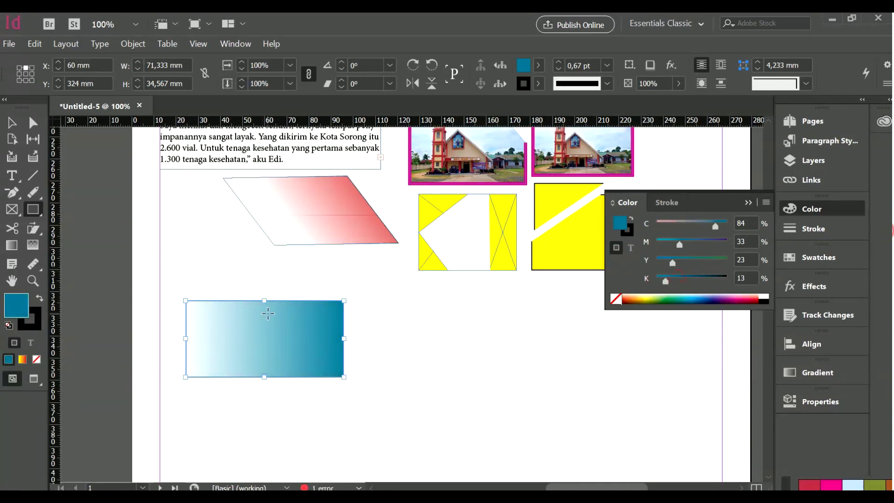
# - Extend the rectangle's gradient feather well past its left edge and set its stroke weight to 3 pt
pyautogui.click(32, 245)
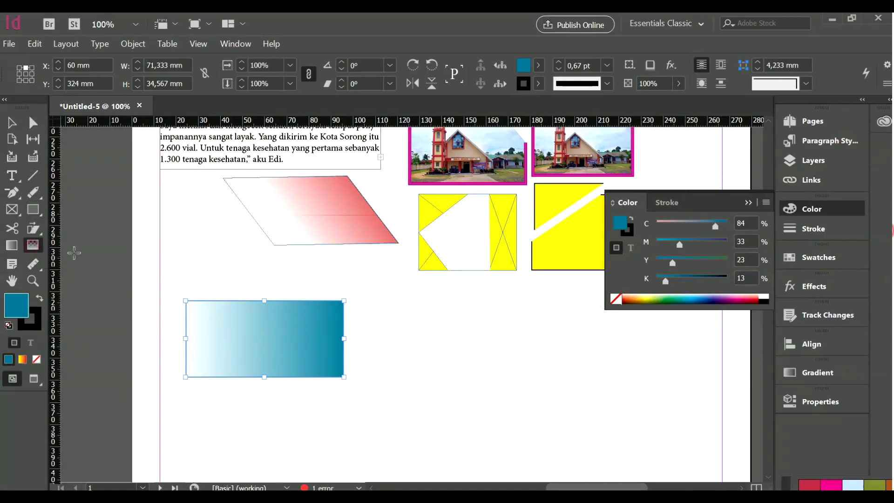
pyautogui.moveTo(278, 331); pyautogui.dragTo(63, 334)
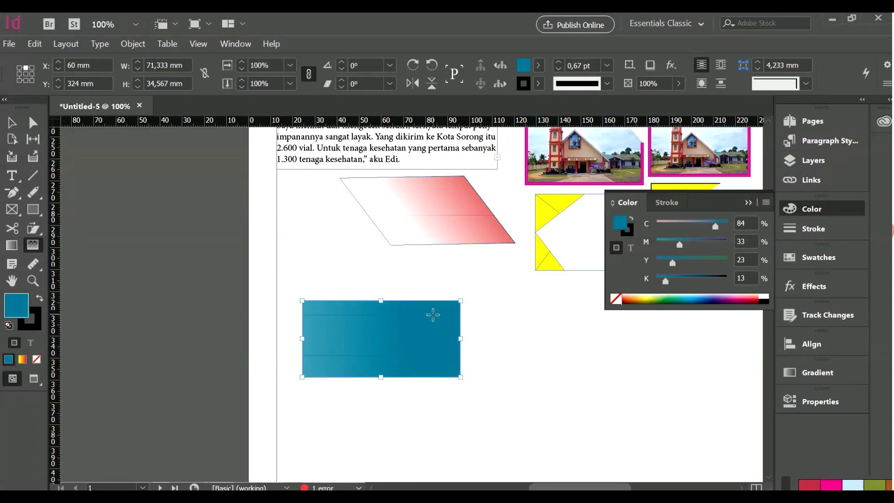
pyautogui.press('x')
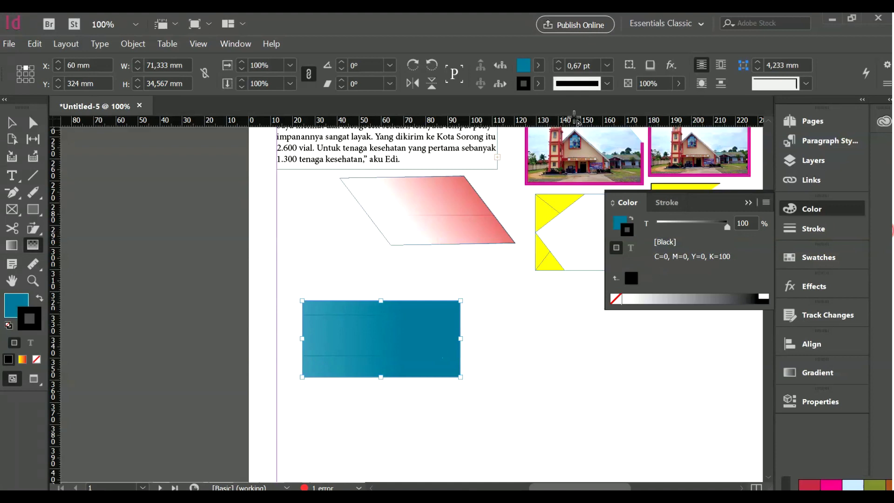
pyautogui.click(607, 65)
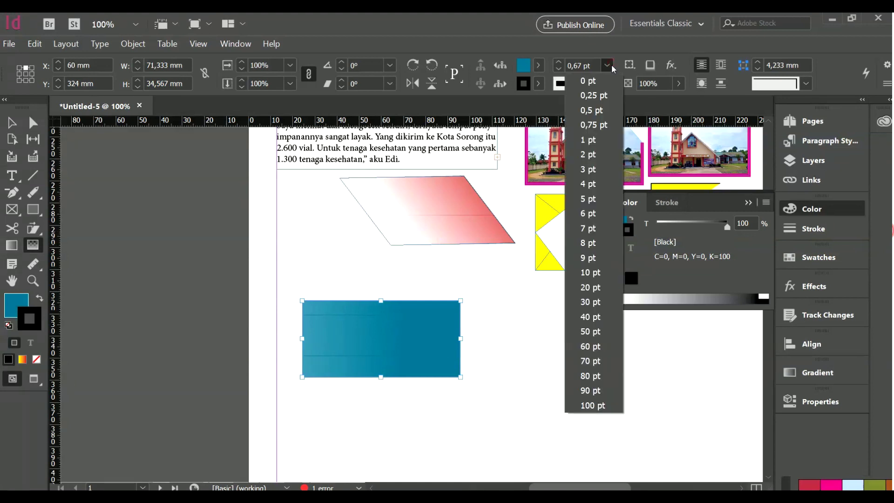
pyautogui.click(589, 170)
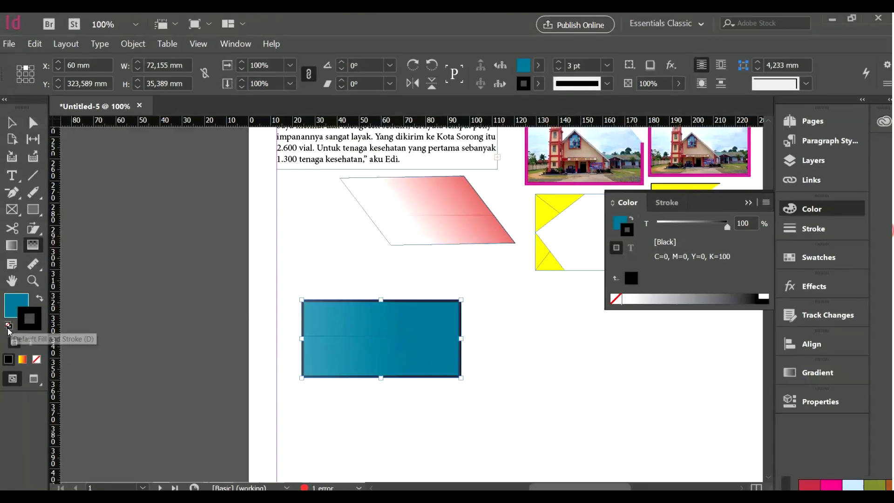
# - Reset the rectangle to the default fill and stroke and fill it with the C=100 M=0 Y=0 K=0 swatch
pyautogui.click(15, 269)
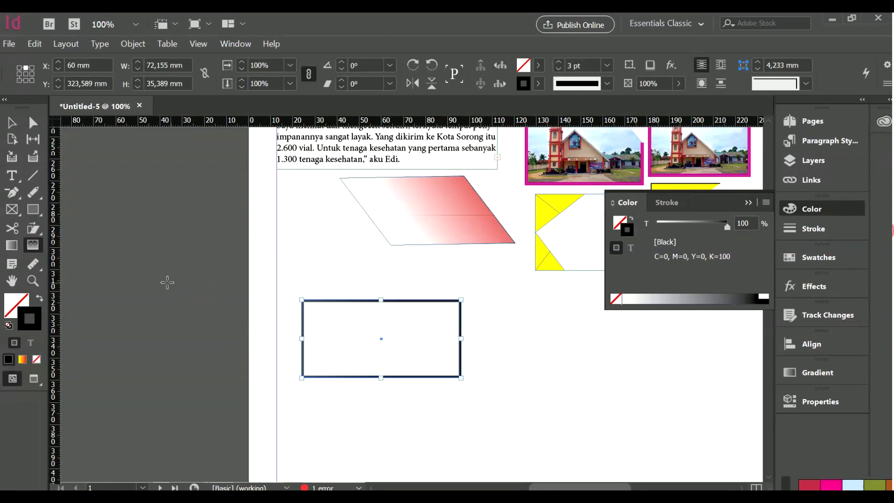
pyautogui.click(18, 302)
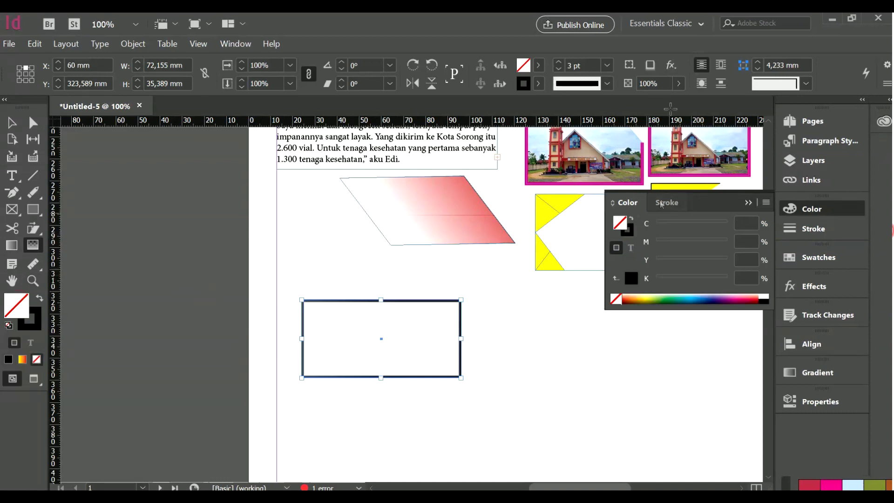
pyautogui.click(538, 70)
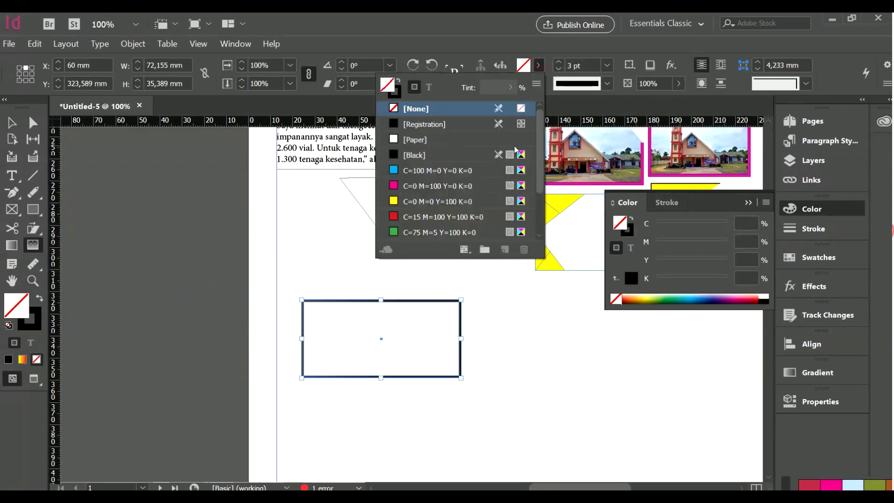
pyautogui.click(433, 171)
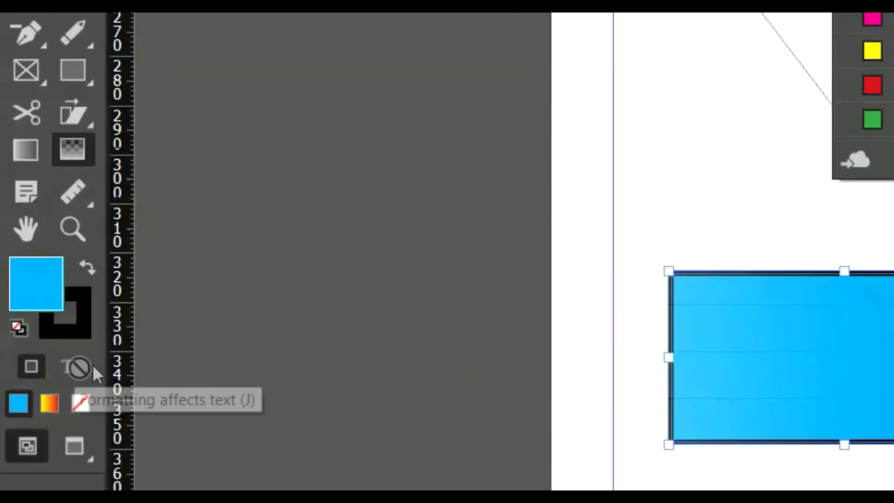
pyautogui.click(94, 364)
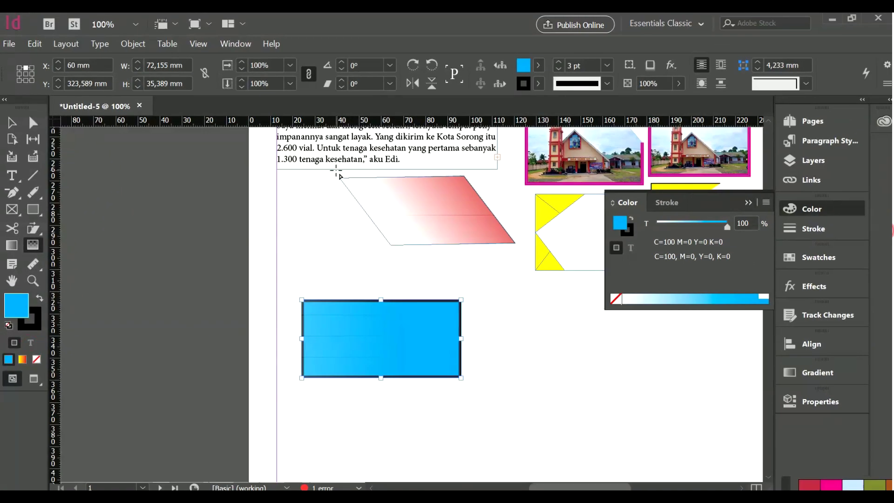
# - Color the passage from "Sinovac yang layak" to "kesehatan yang" at the end of the article green (00e950) with text formatting active
pyautogui.scroll(3, 337, 174)
pyautogui.press('v')
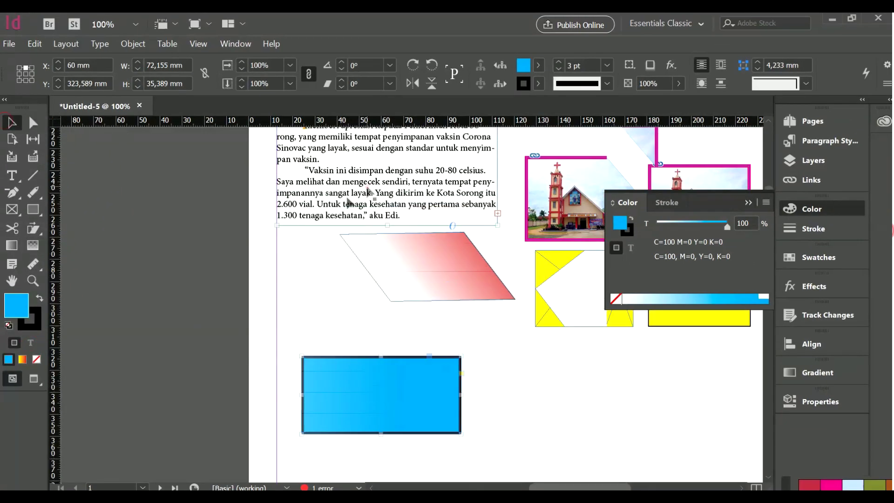
pyautogui.press('t')
pyautogui.moveTo(298, 148); pyautogui.dragTo(417, 205)
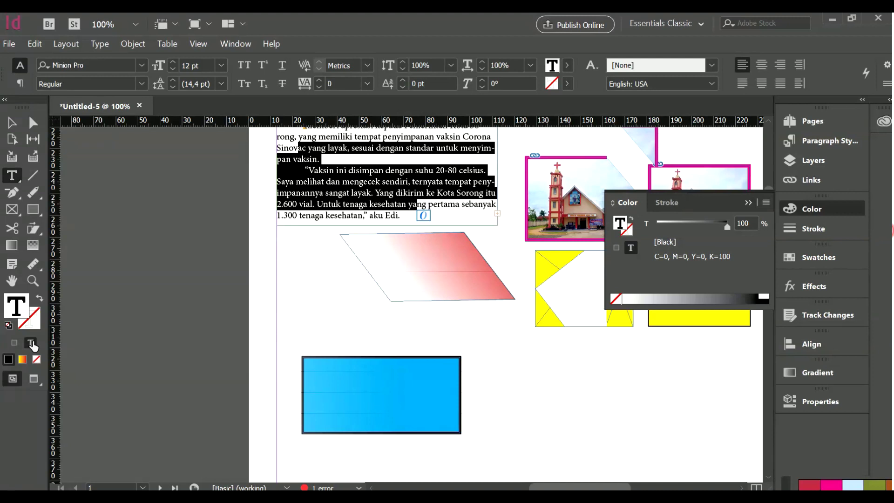
pyautogui.doubleClick(18, 308)
pyautogui.click(595, 260)
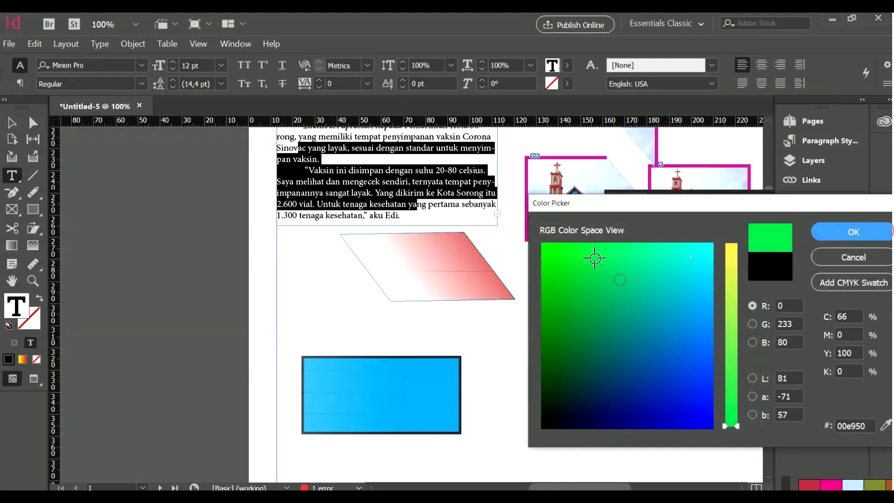
pyautogui.click(852, 231)
pyautogui.click(380, 181)
pyautogui.scroll(-6, 431, 293)
pyautogui.scroll(3, 425, 287)
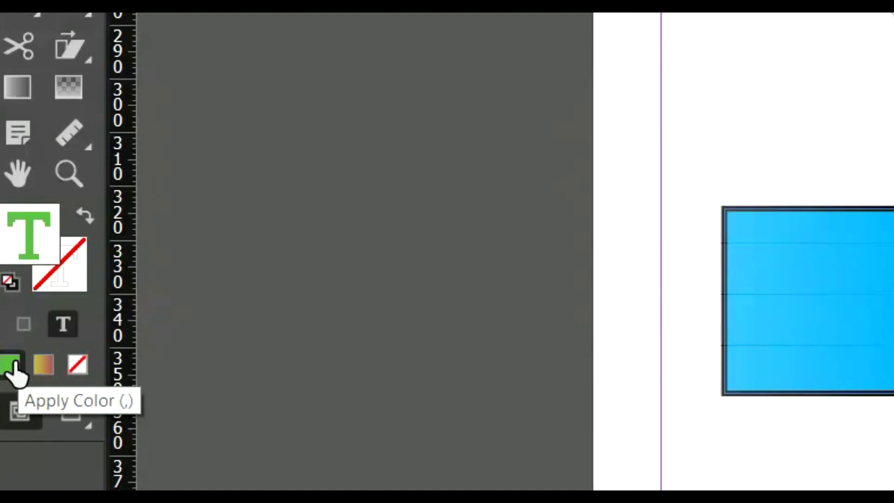
# - Apply the yellow-to-red gradient as the fill of the blue rectangle
pyautogui.moveTo(16, 369); pyautogui.dragTo(795, 224)
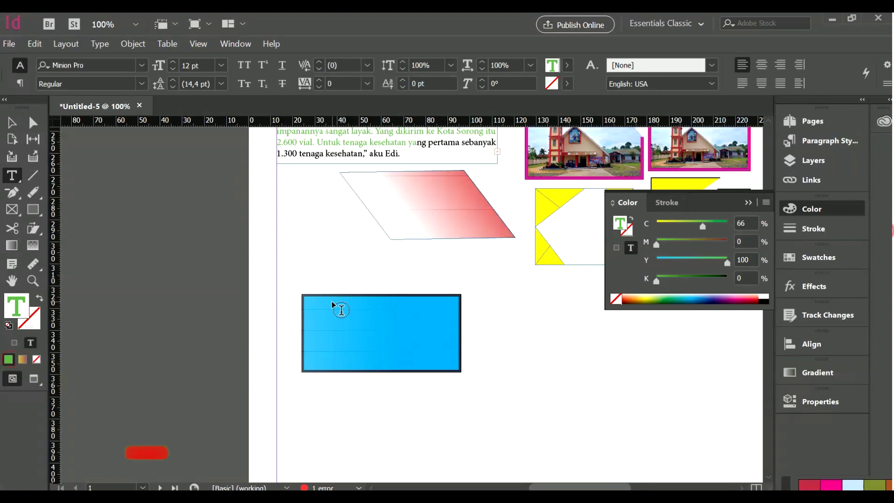
pyautogui.moveTo(332, 301); pyautogui.dragTo(25, 362)
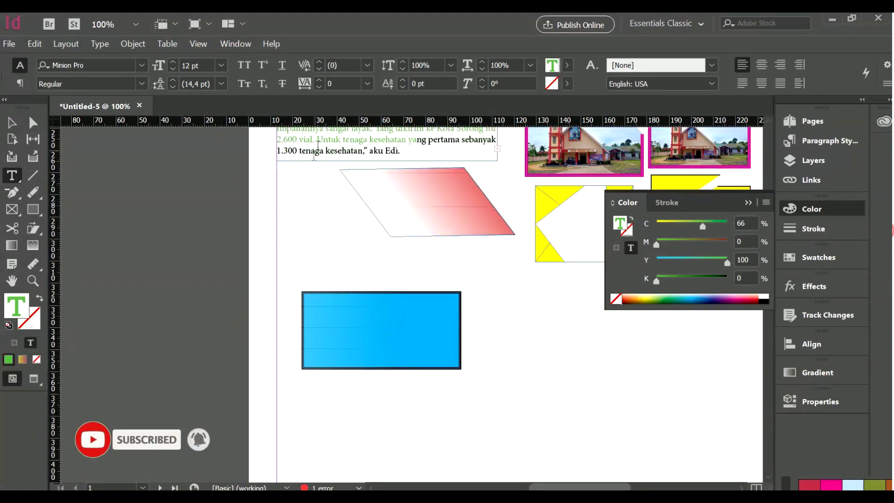
pyautogui.click(331, 310)
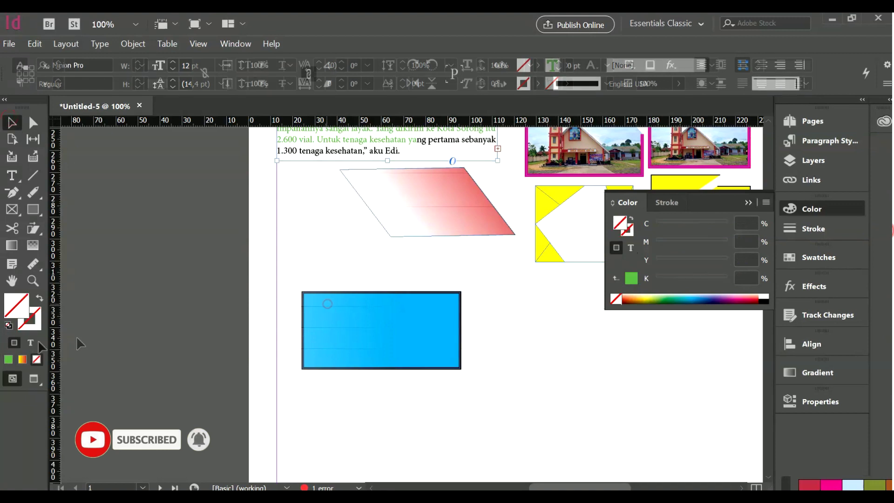
pyautogui.click(23, 361)
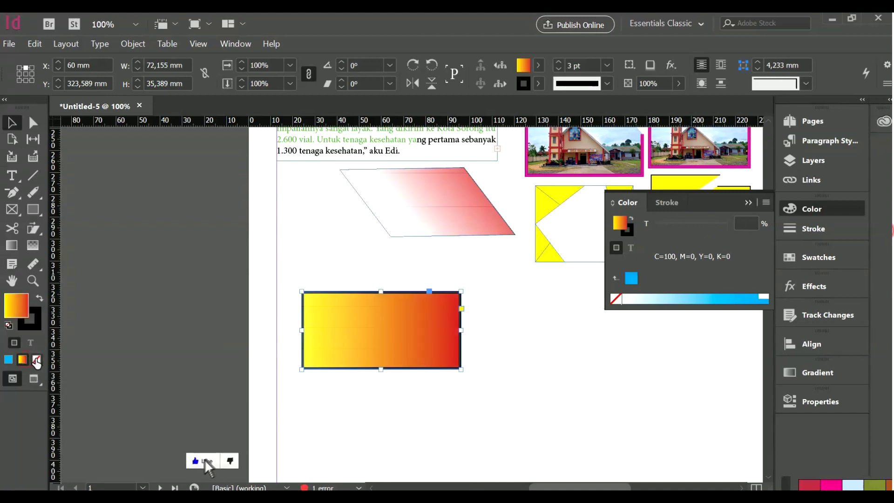
# - Remove the gradient fill from the rectangle below the parallelogram
pyautogui.click(37, 361)
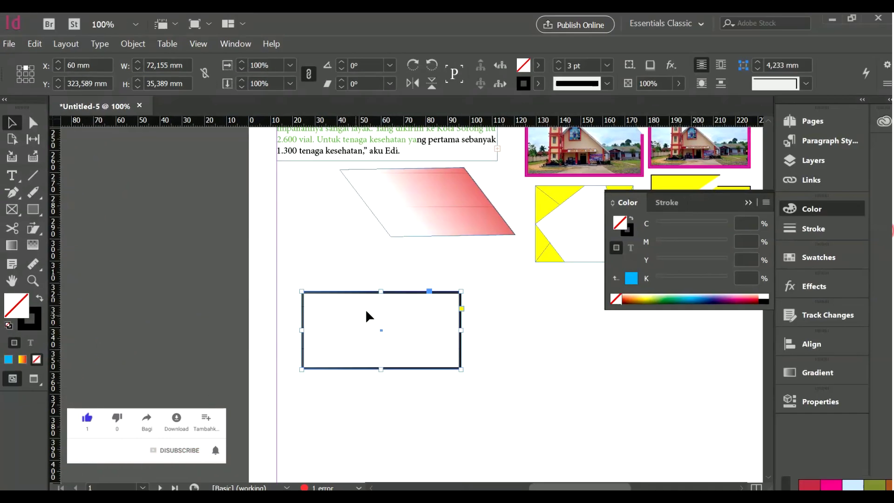
pyautogui.moveTo(455, 299); pyautogui.dragTo(392, 435)
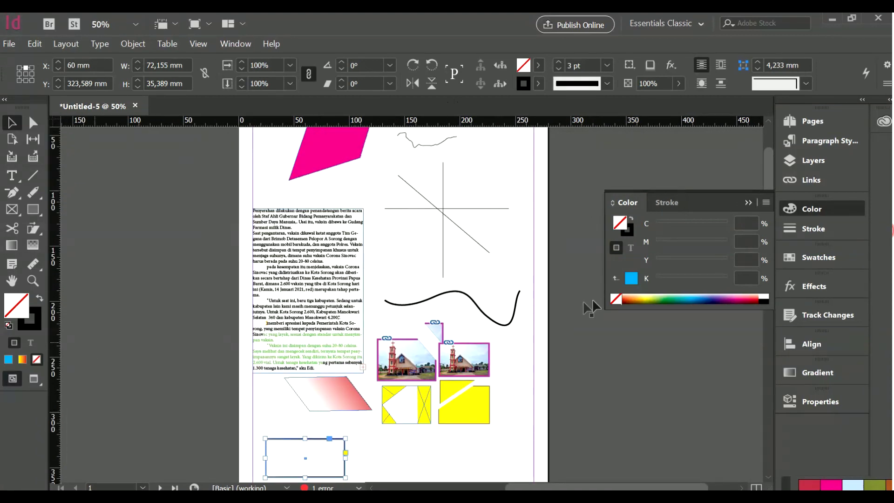
# - Fill the rectangle with yellow (C 12, M 0, Y 100, K 6) and move it onto the pasteboard at about X -62 mm, Y 190 mm
pyautogui.click(649, 299)
pyautogui.moveTo(312, 448); pyautogui.dragTo(175, 298)
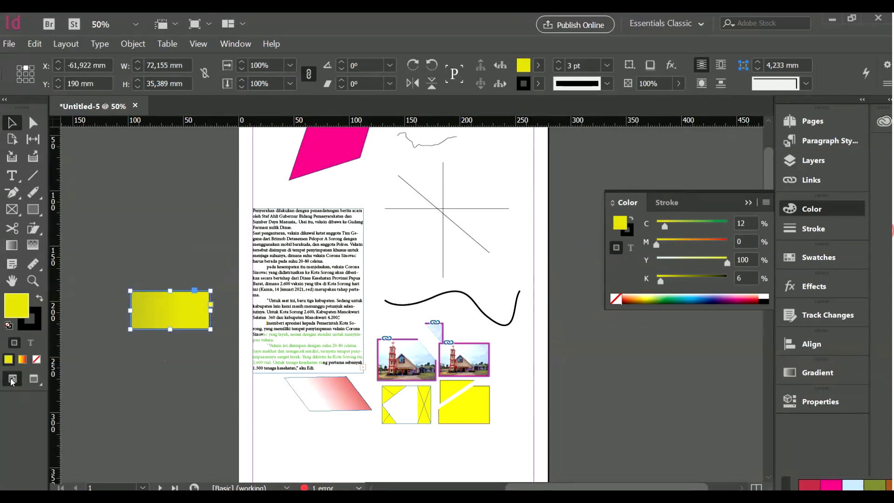
pyautogui.click(224, 261)
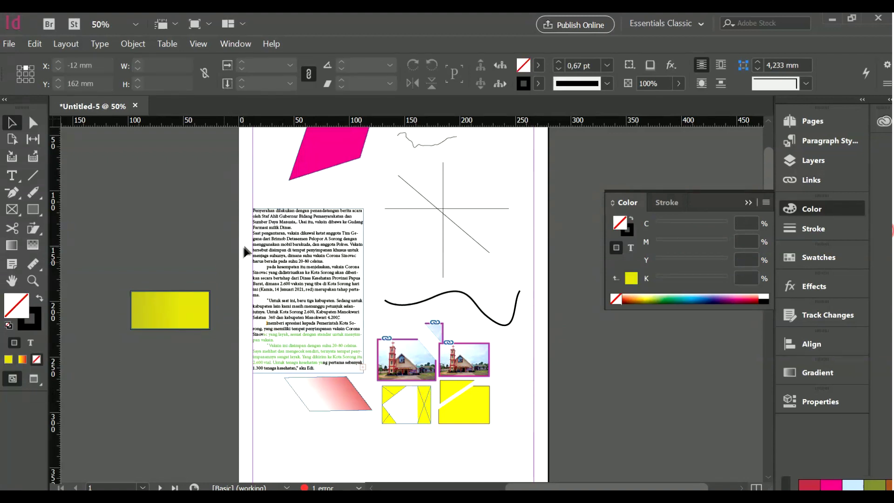
# - With the pasteboard rectangle selected, view the page in Preview screen mode and return to Normal mode
pyautogui.click(195, 303)
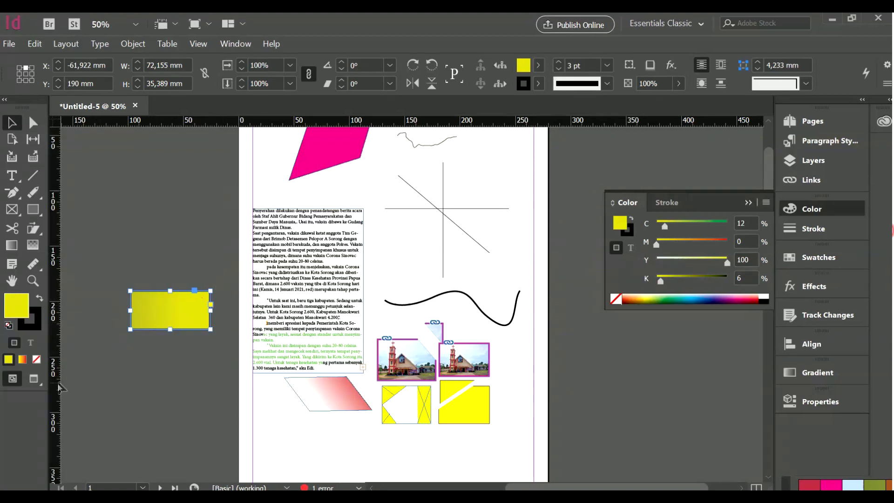
pyautogui.click(34, 380)
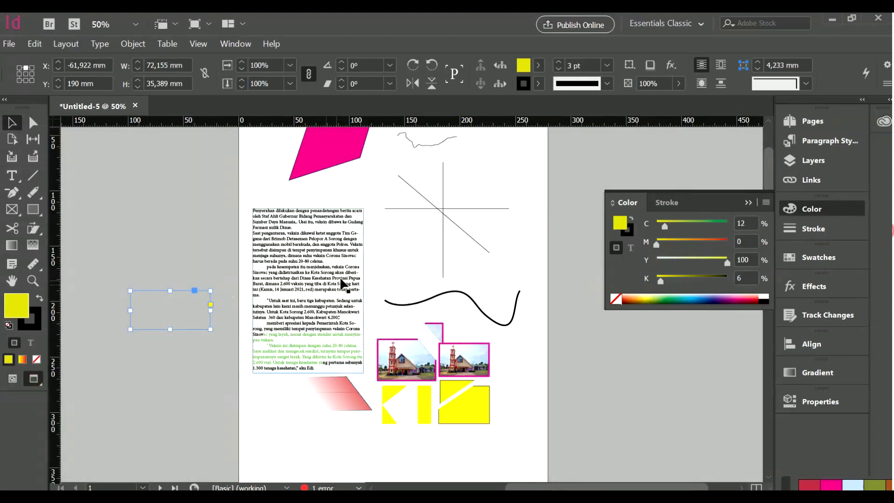
pyautogui.keyDown('alt'); pyautogui.scroll(-2, 391, 279); pyautogui.keyUp('alt')
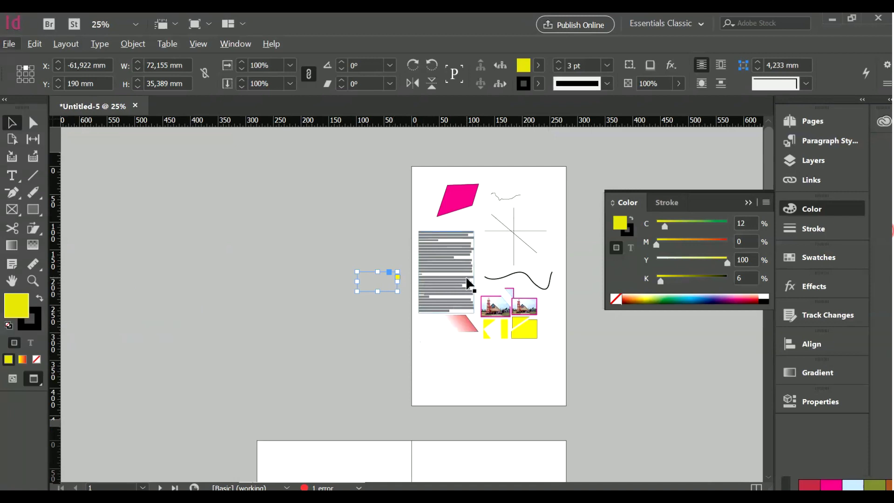
pyautogui.keyDown('alt'); pyautogui.scroll(2, 470, 282); pyautogui.keyUp('alt')
pyautogui.hscroll(5, 285, 282)
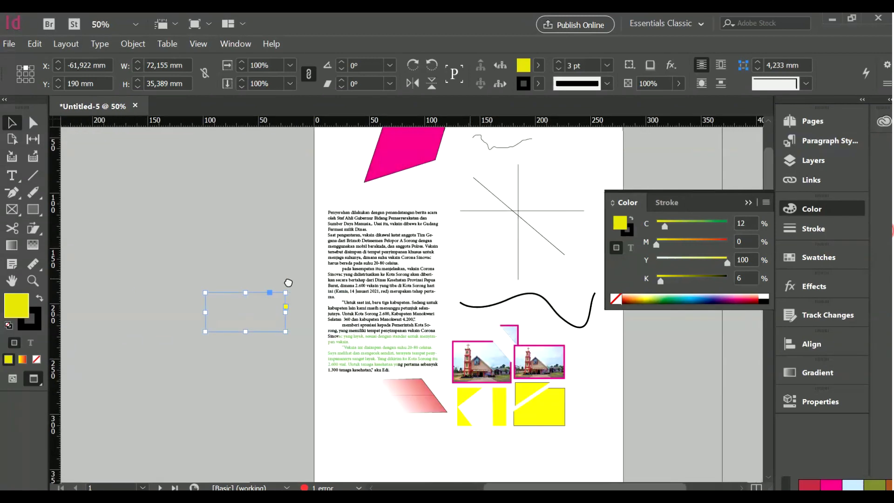
pyautogui.click(409, 292)
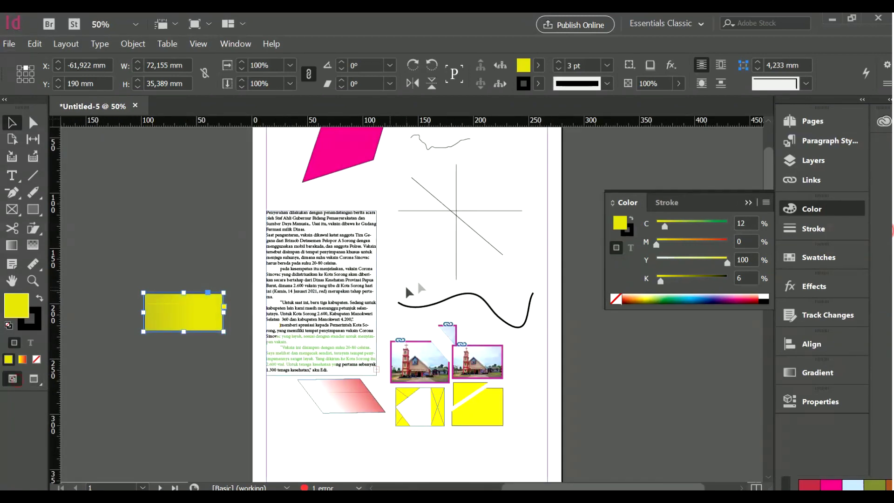
# - Select the article text frame and examine the overset text mark at its lower-right corner up close
pyautogui.keyDown('alt'); pyautogui.scroll(1, 409, 293); pyautogui.keyUp('alt')
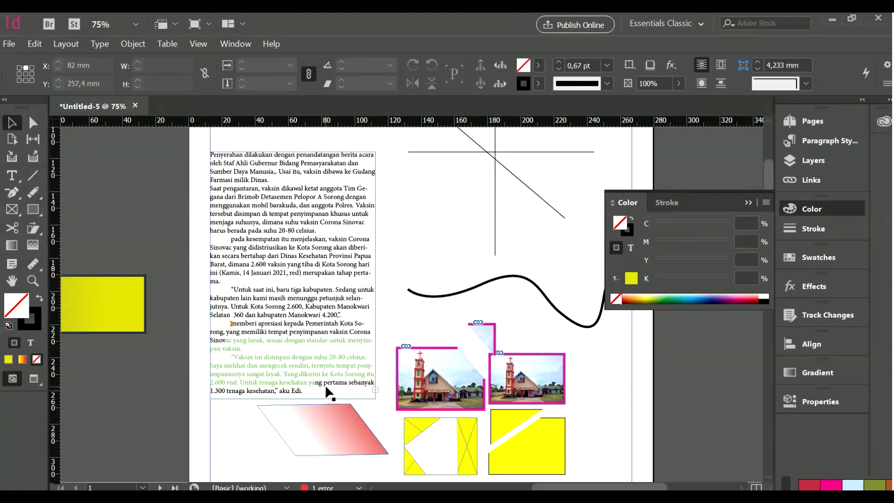
pyautogui.scroll(2, 325, 384)
pyautogui.click(353, 368)
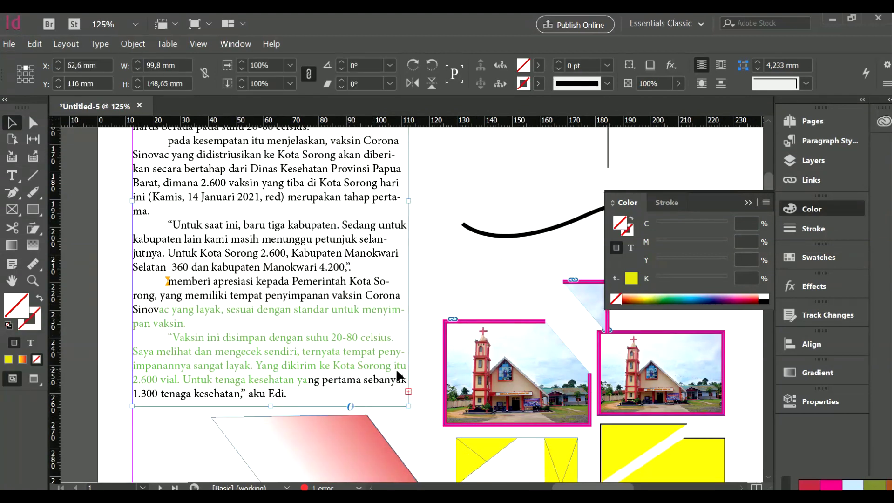
pyautogui.moveTo(422, 370); pyautogui.dragTo(395, 403)
pyautogui.scroll(4, 404, 391)
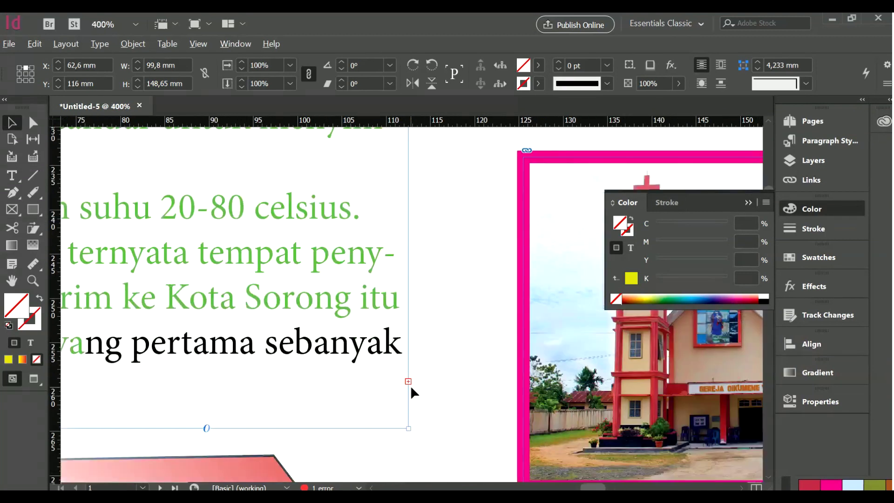
pyautogui.scroll(-4, 411, 386)
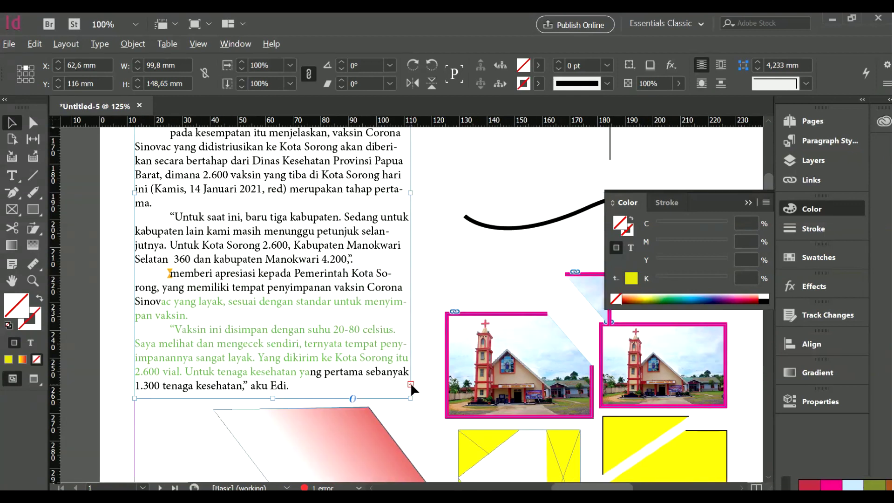
pyautogui.scroll(-1, 410, 382)
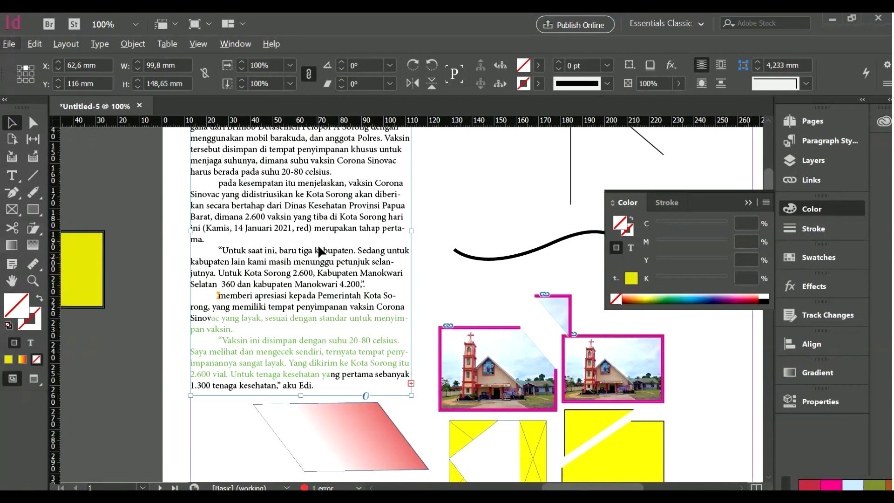
pyautogui.scroll(-1, 317, 242)
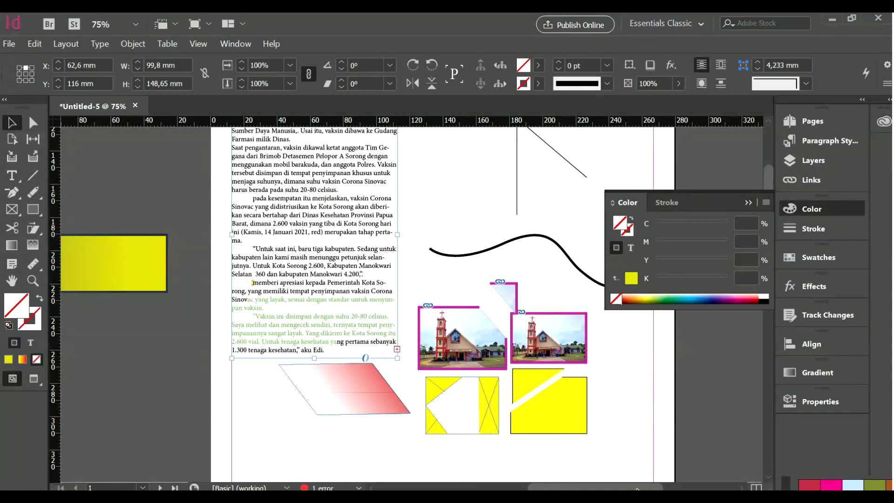